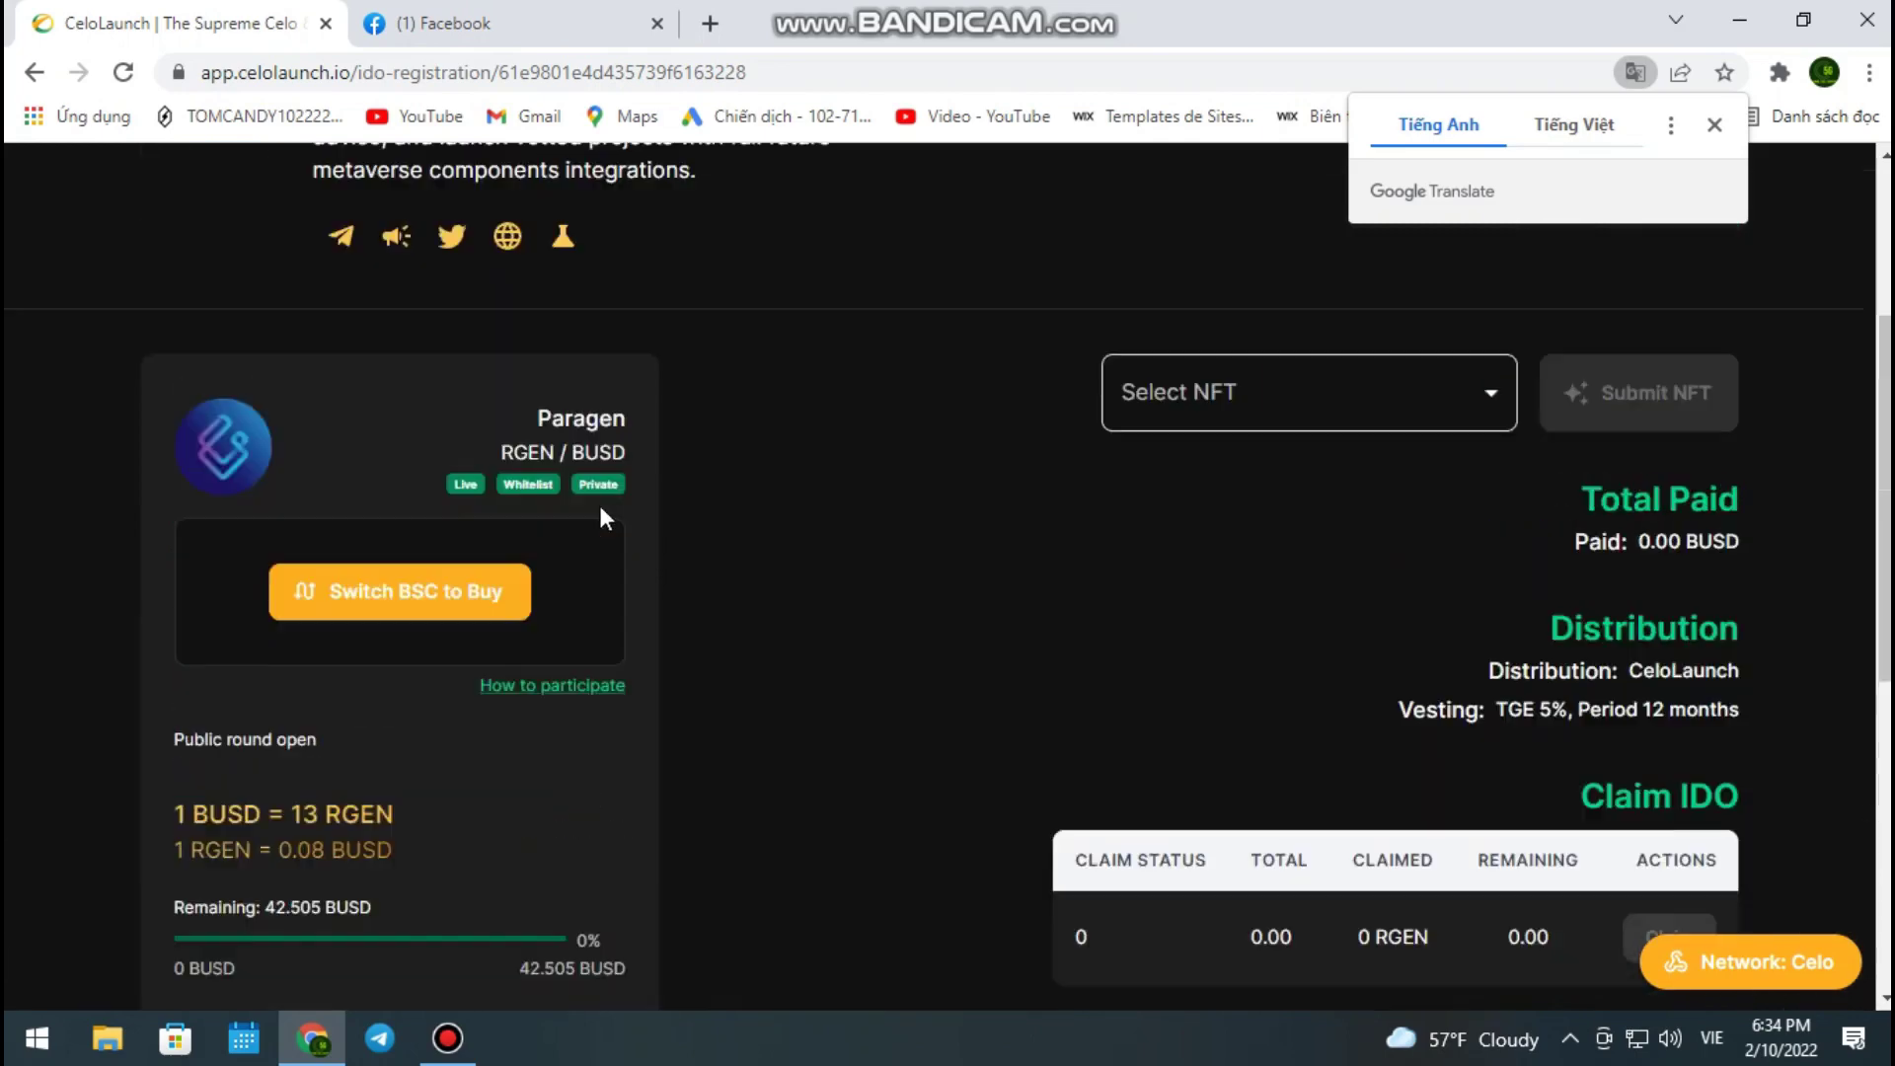
Switch the MetaMask wallet's network to Binance Smart Chain
{"action": "left_click", "coordinate": [1784, 76]}
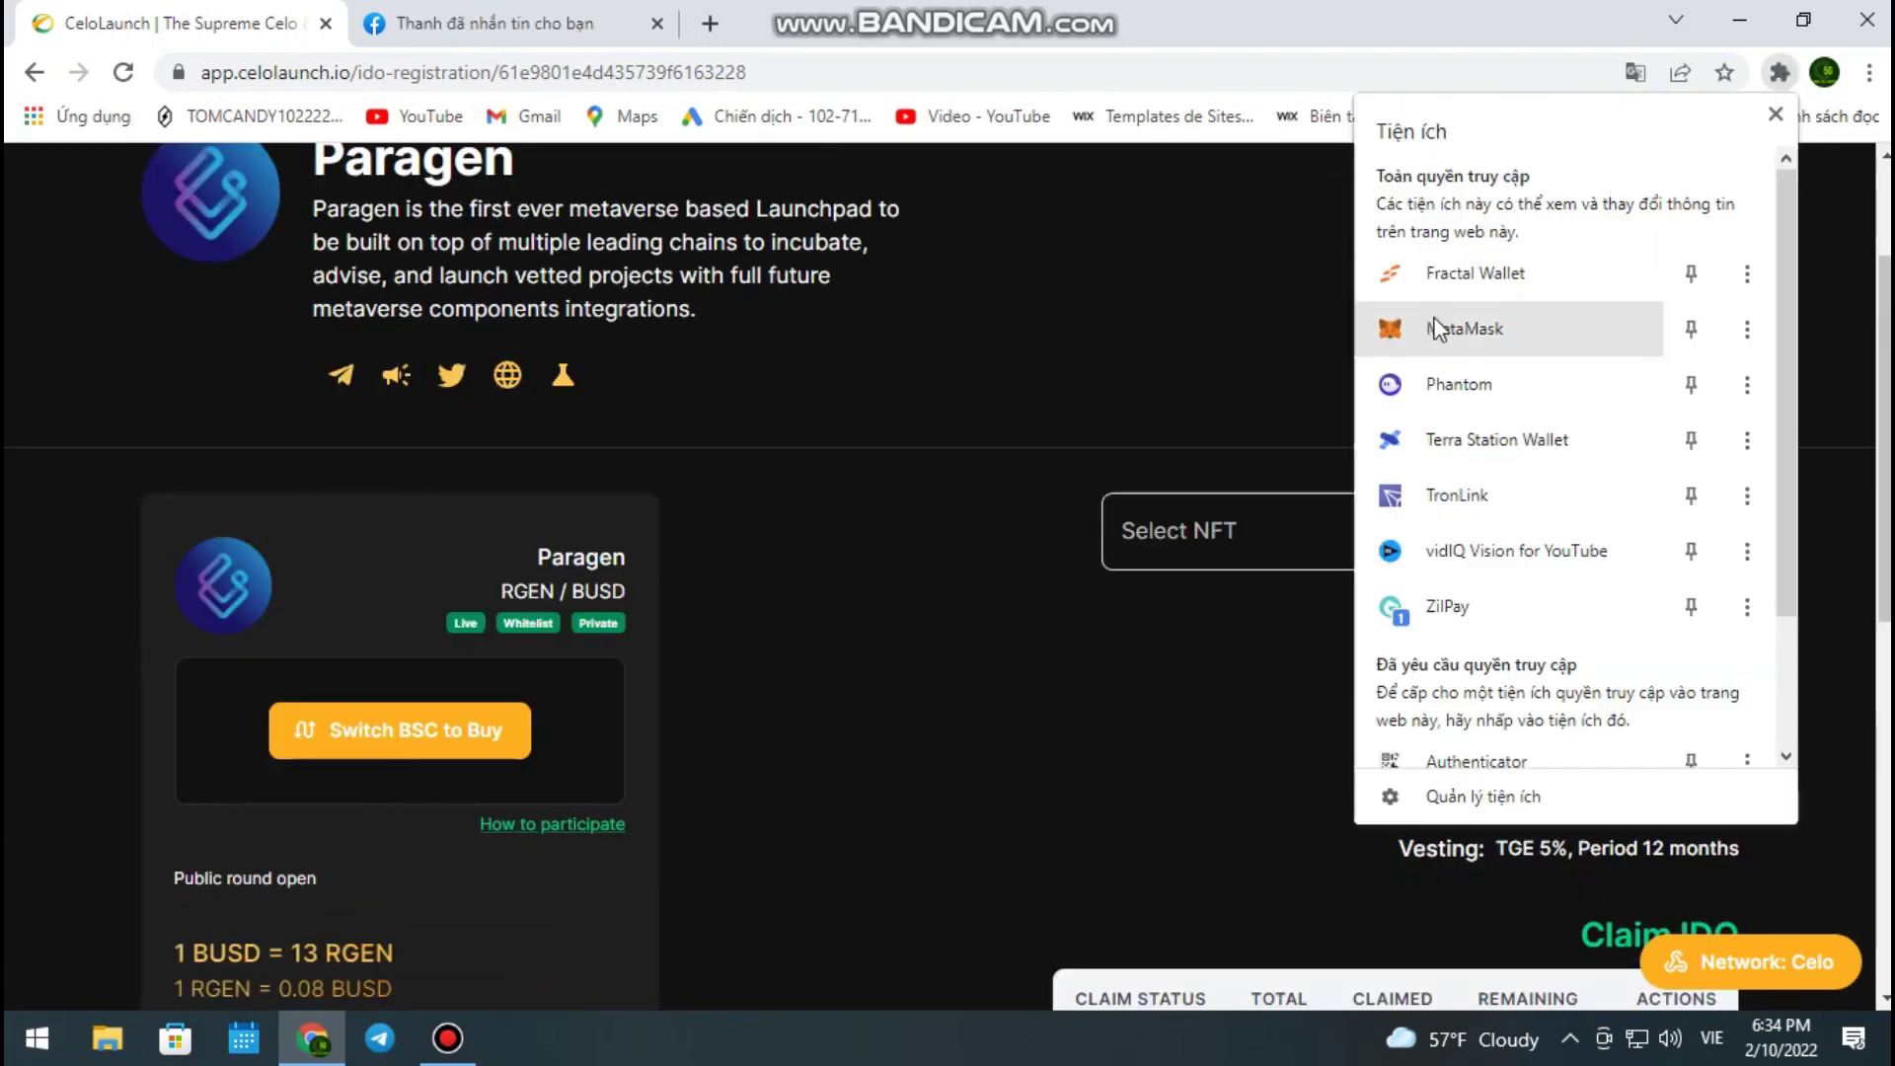
{"action": "left_click", "coordinate": [1420, 326]}
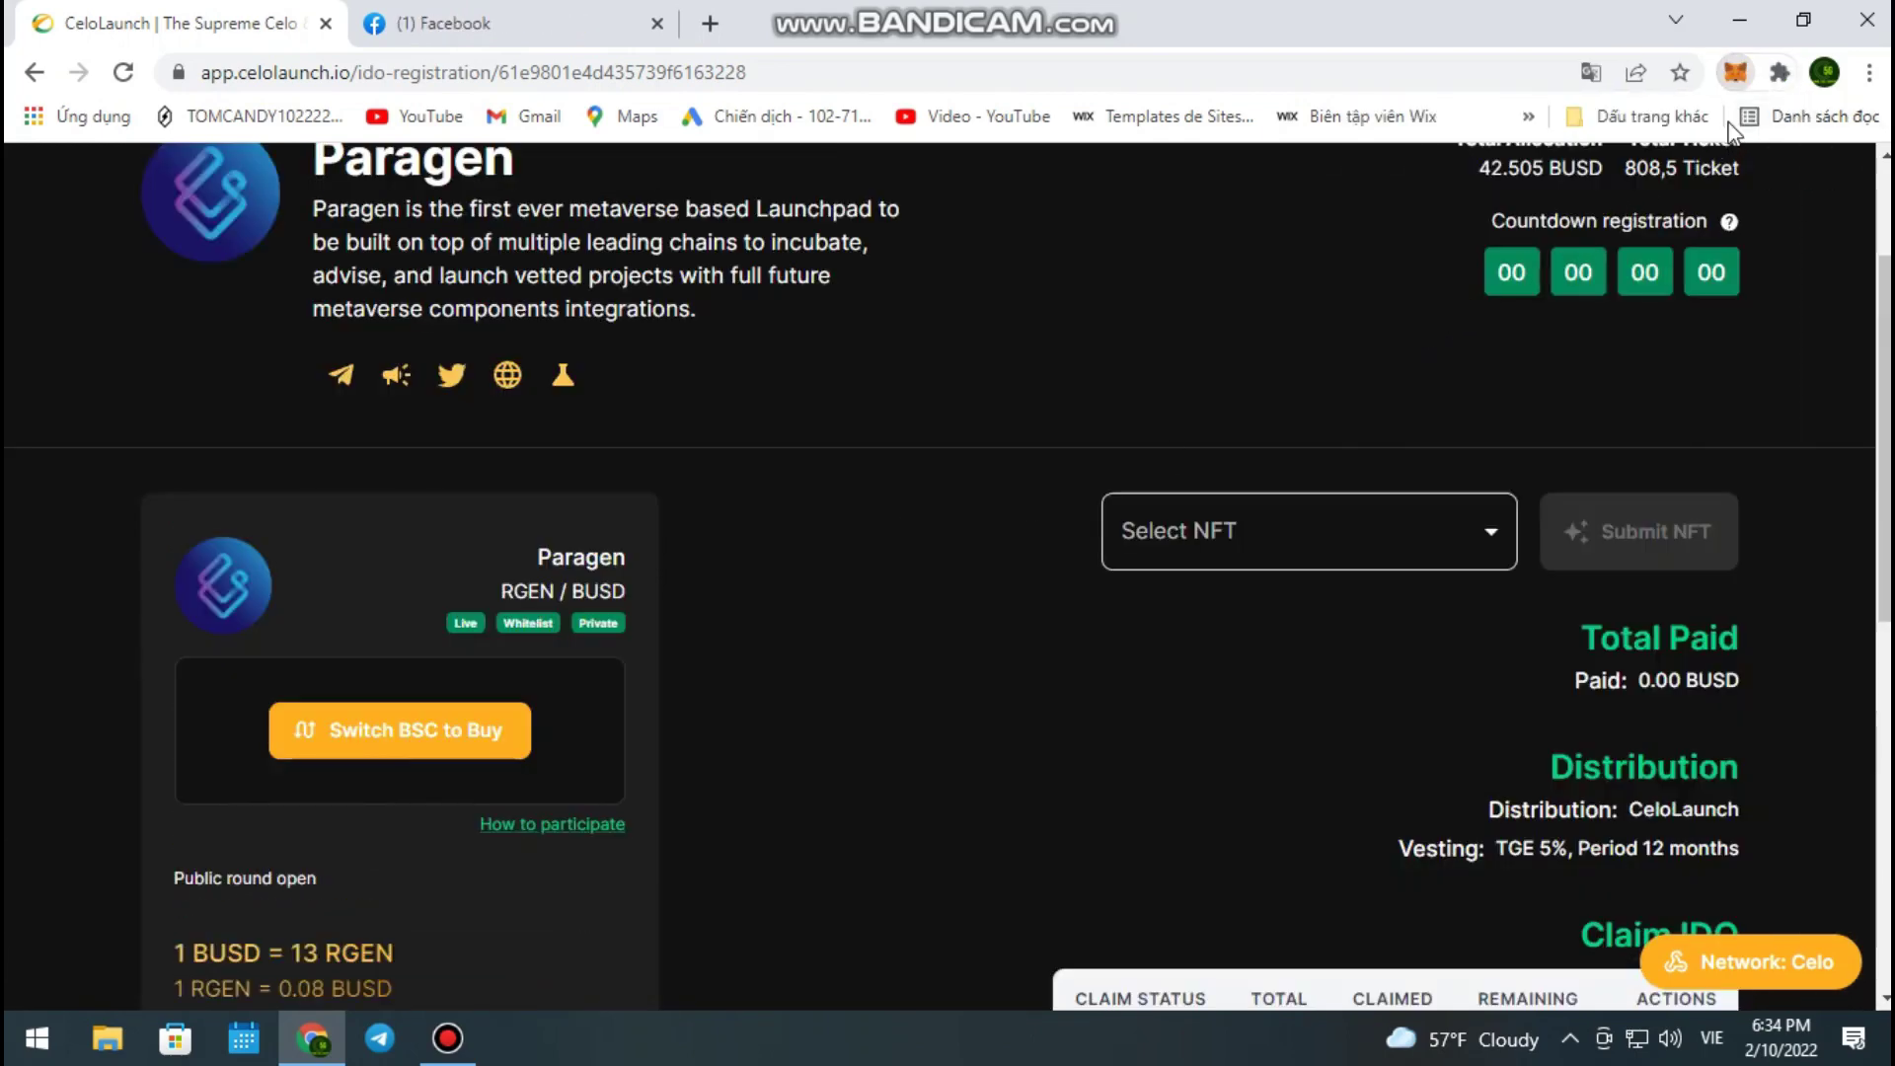
{"action": "left_click", "coordinate": [1735, 72]}
{"action": "left_click", "coordinate": [1560, 142]}
{"action": "scroll", "coordinate": [1543, 434], "scroll_direction": "down", "scroll_amount": 5}
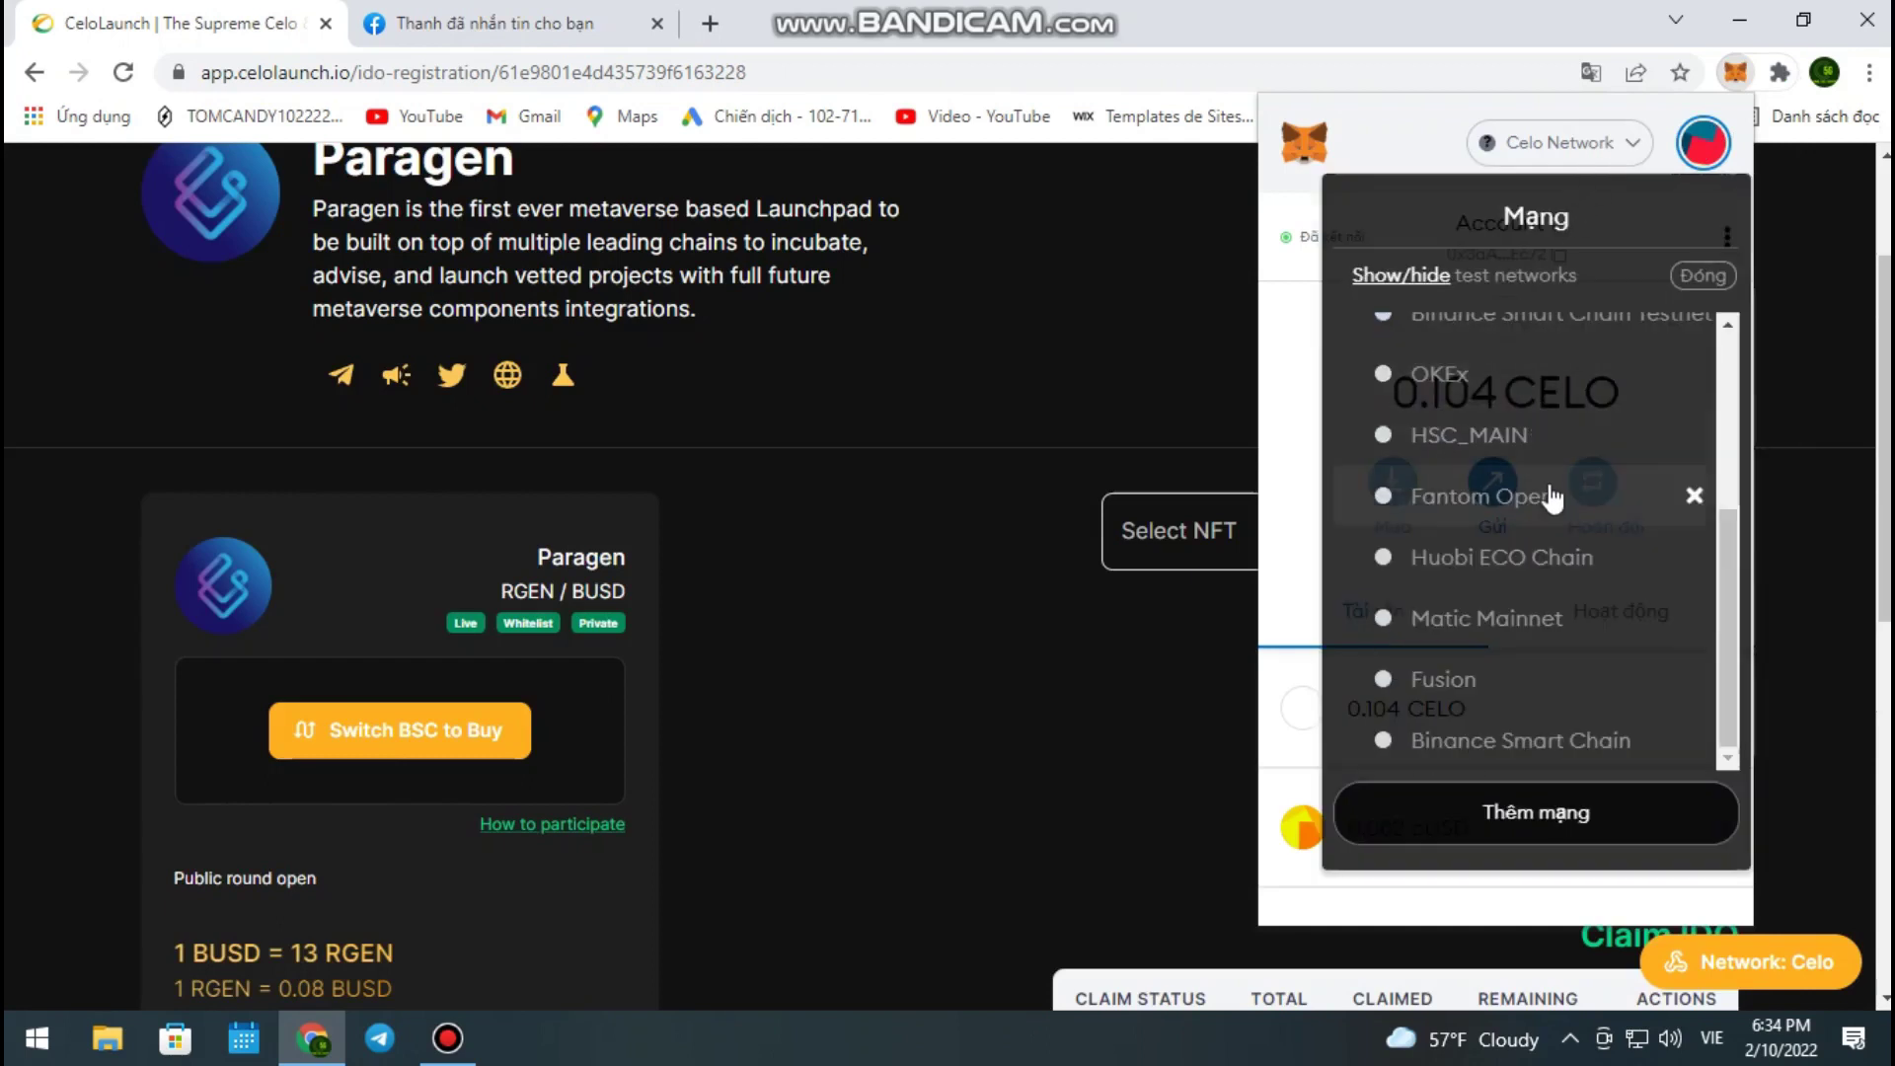
{"action": "left_click", "coordinate": [1510, 735]}
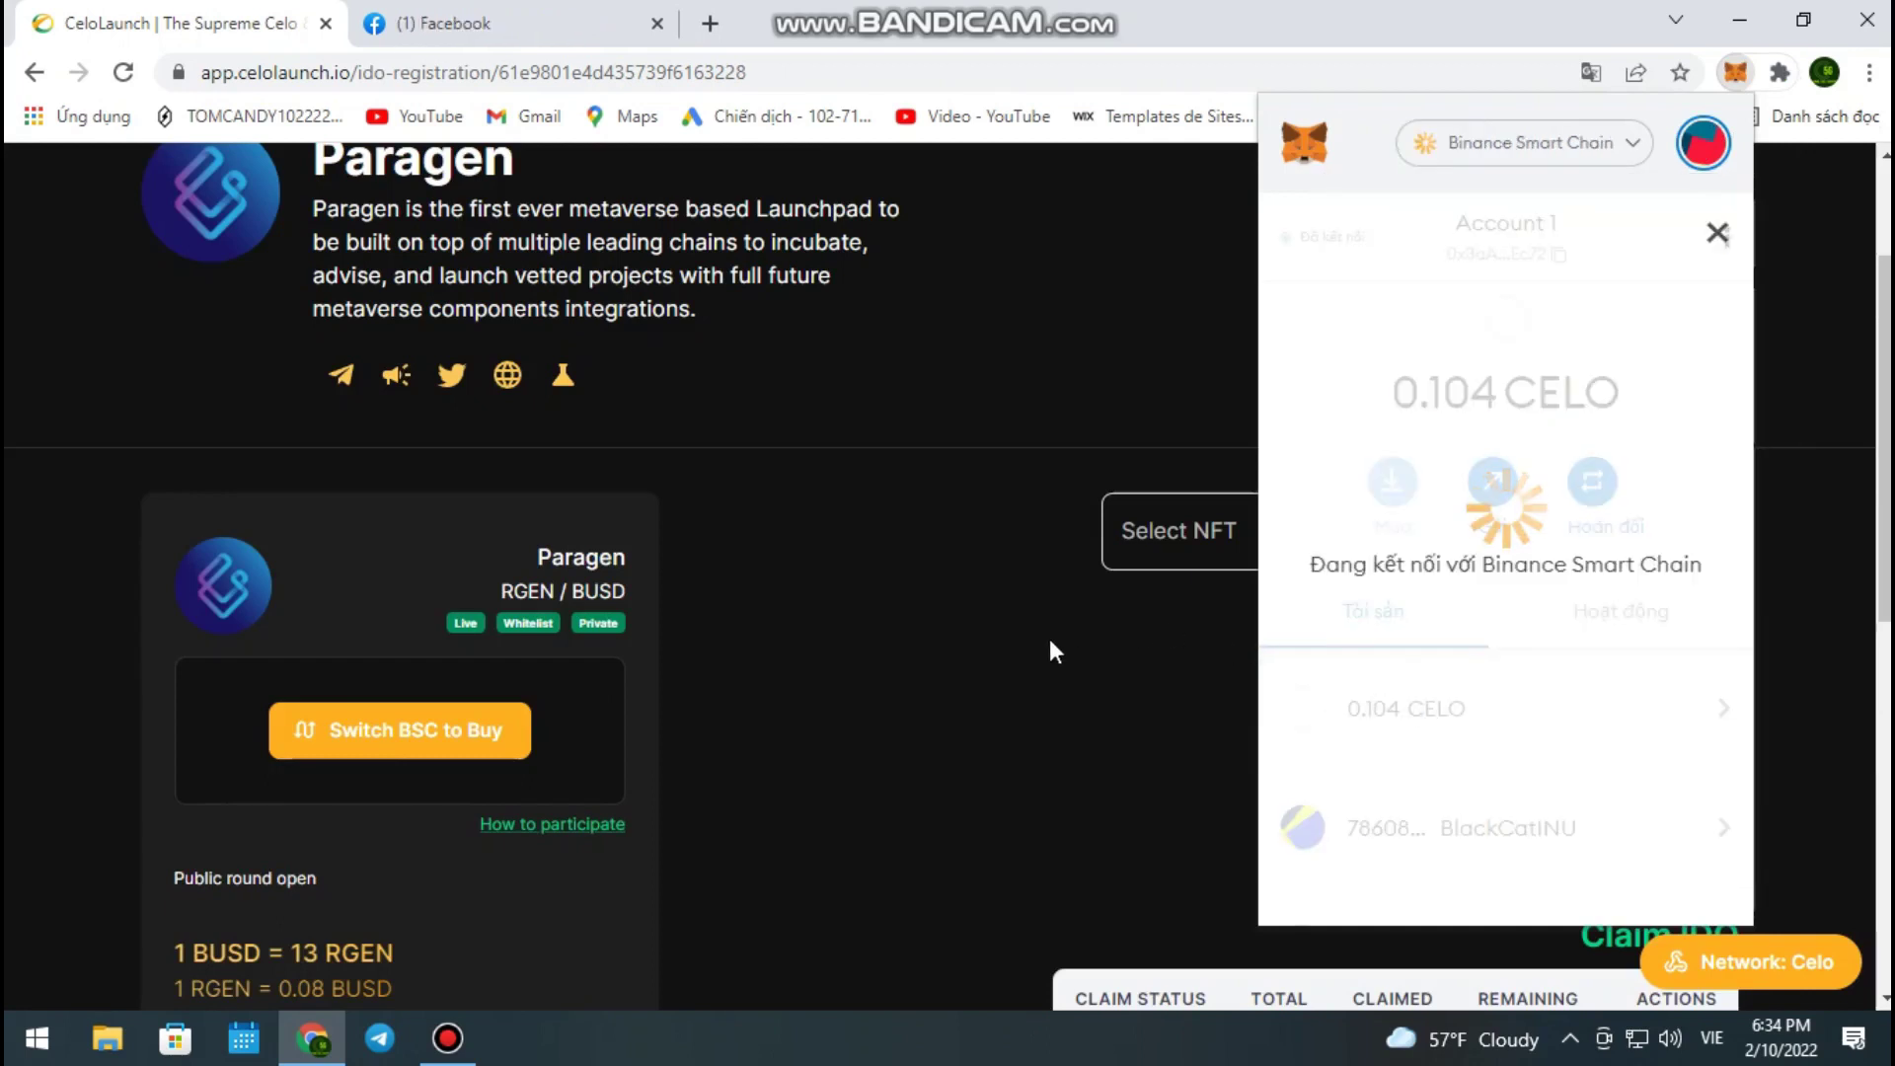
{"action": "mouse_move", "coordinate": [447, 1037]}
{"action": "left_click", "coordinate": [446, 975]}
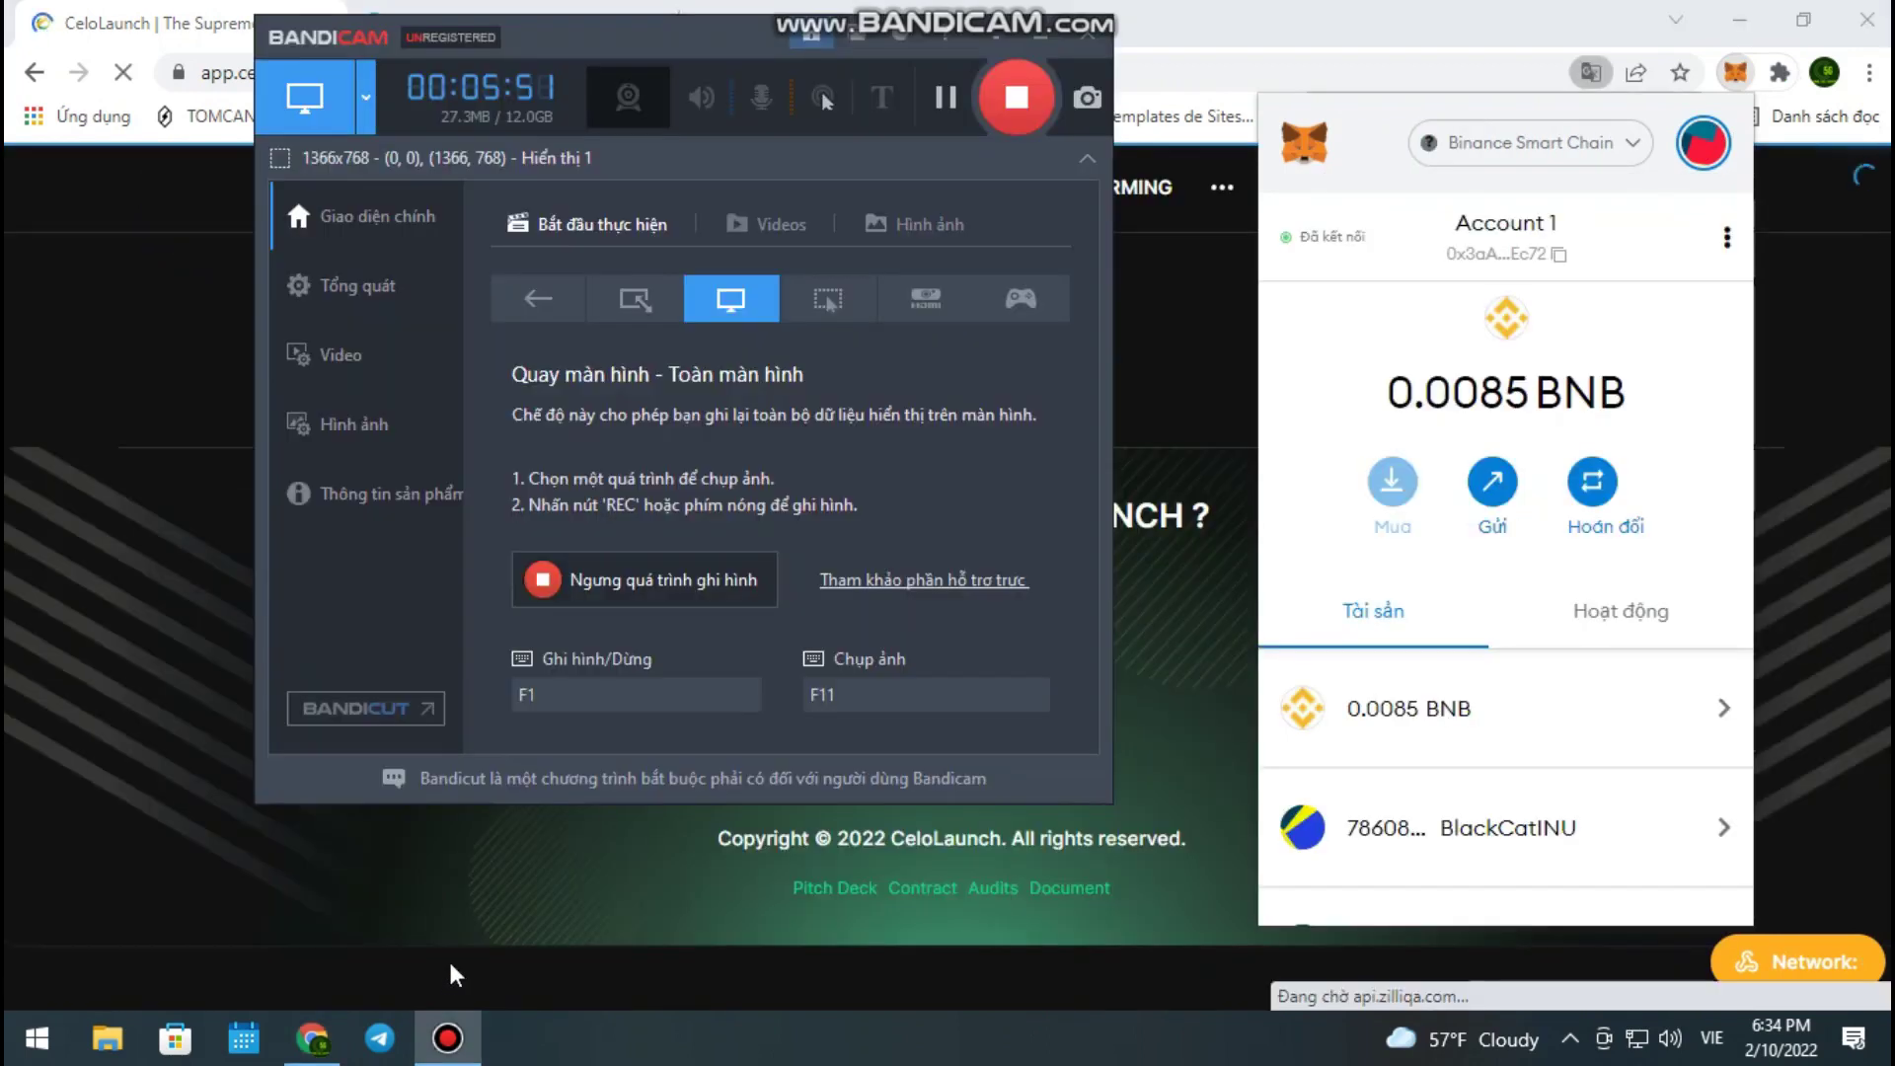
{"action": "left_click", "coordinate": [1038, 40]}
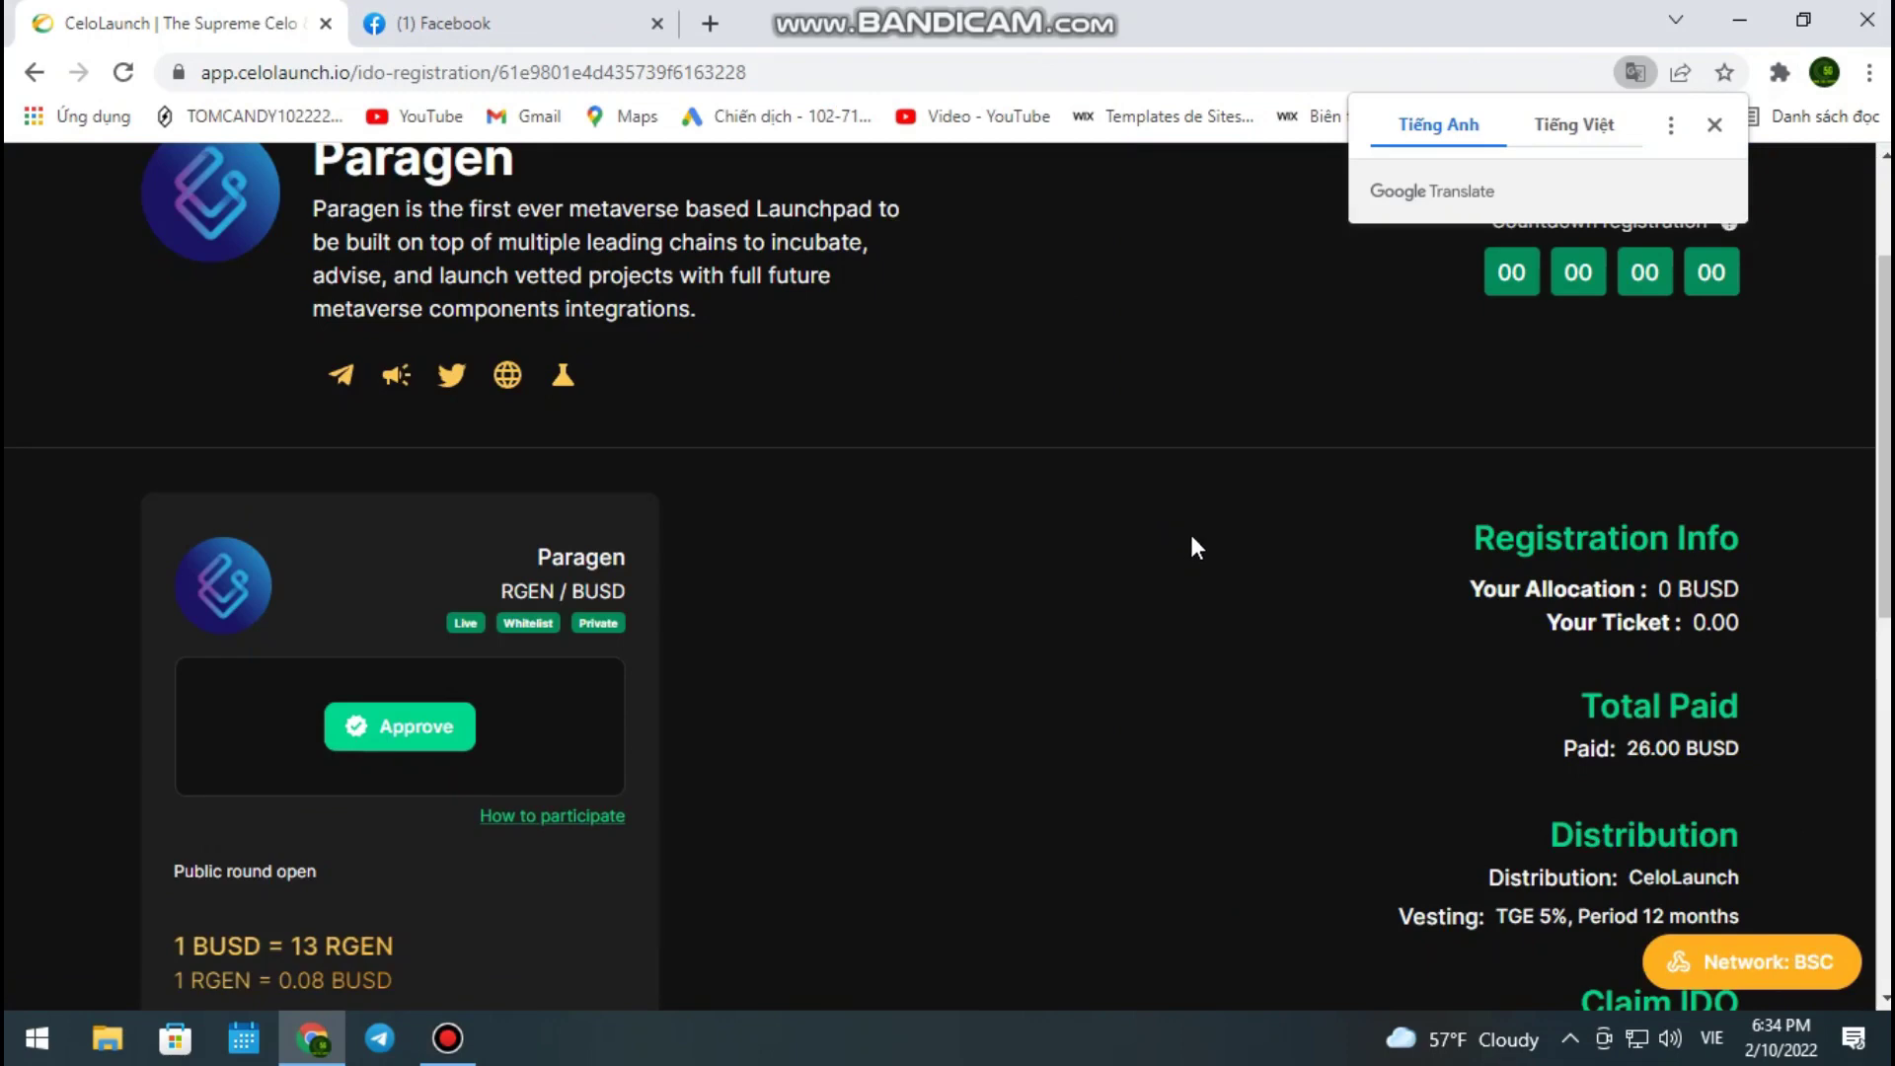
Try to approve BUSD spending for the Paragen token purchase
{"action": "scroll", "coordinate": [1198, 537], "scroll_direction": "down", "scroll_amount": 4}
{"action": "scroll", "coordinate": [1204, 533], "scroll_direction": "up", "scroll_amount": 4}
{"action": "scroll", "coordinate": [1198, 507], "scroll_direction": "down", "scroll_amount": 3}
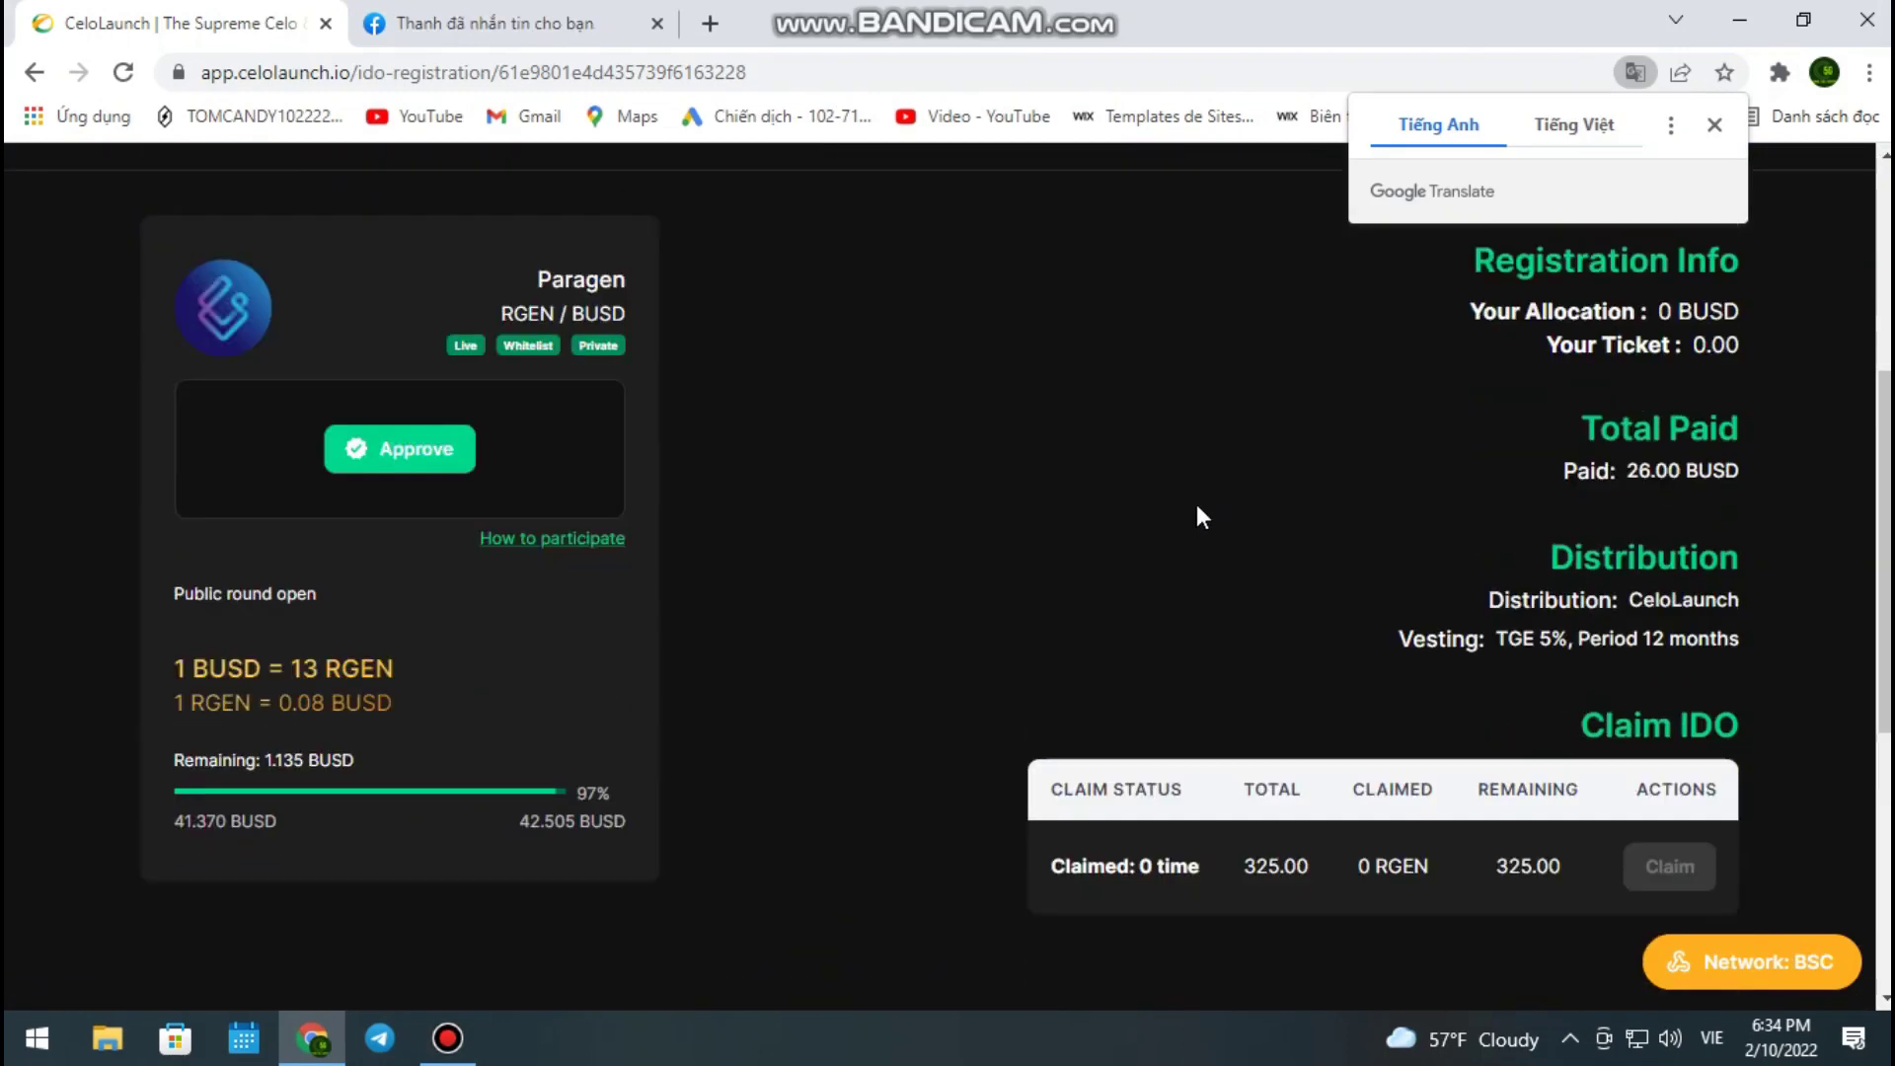
{"action": "scroll", "coordinate": [1190, 495], "scroll_direction": "up", "scroll_amount": 5}
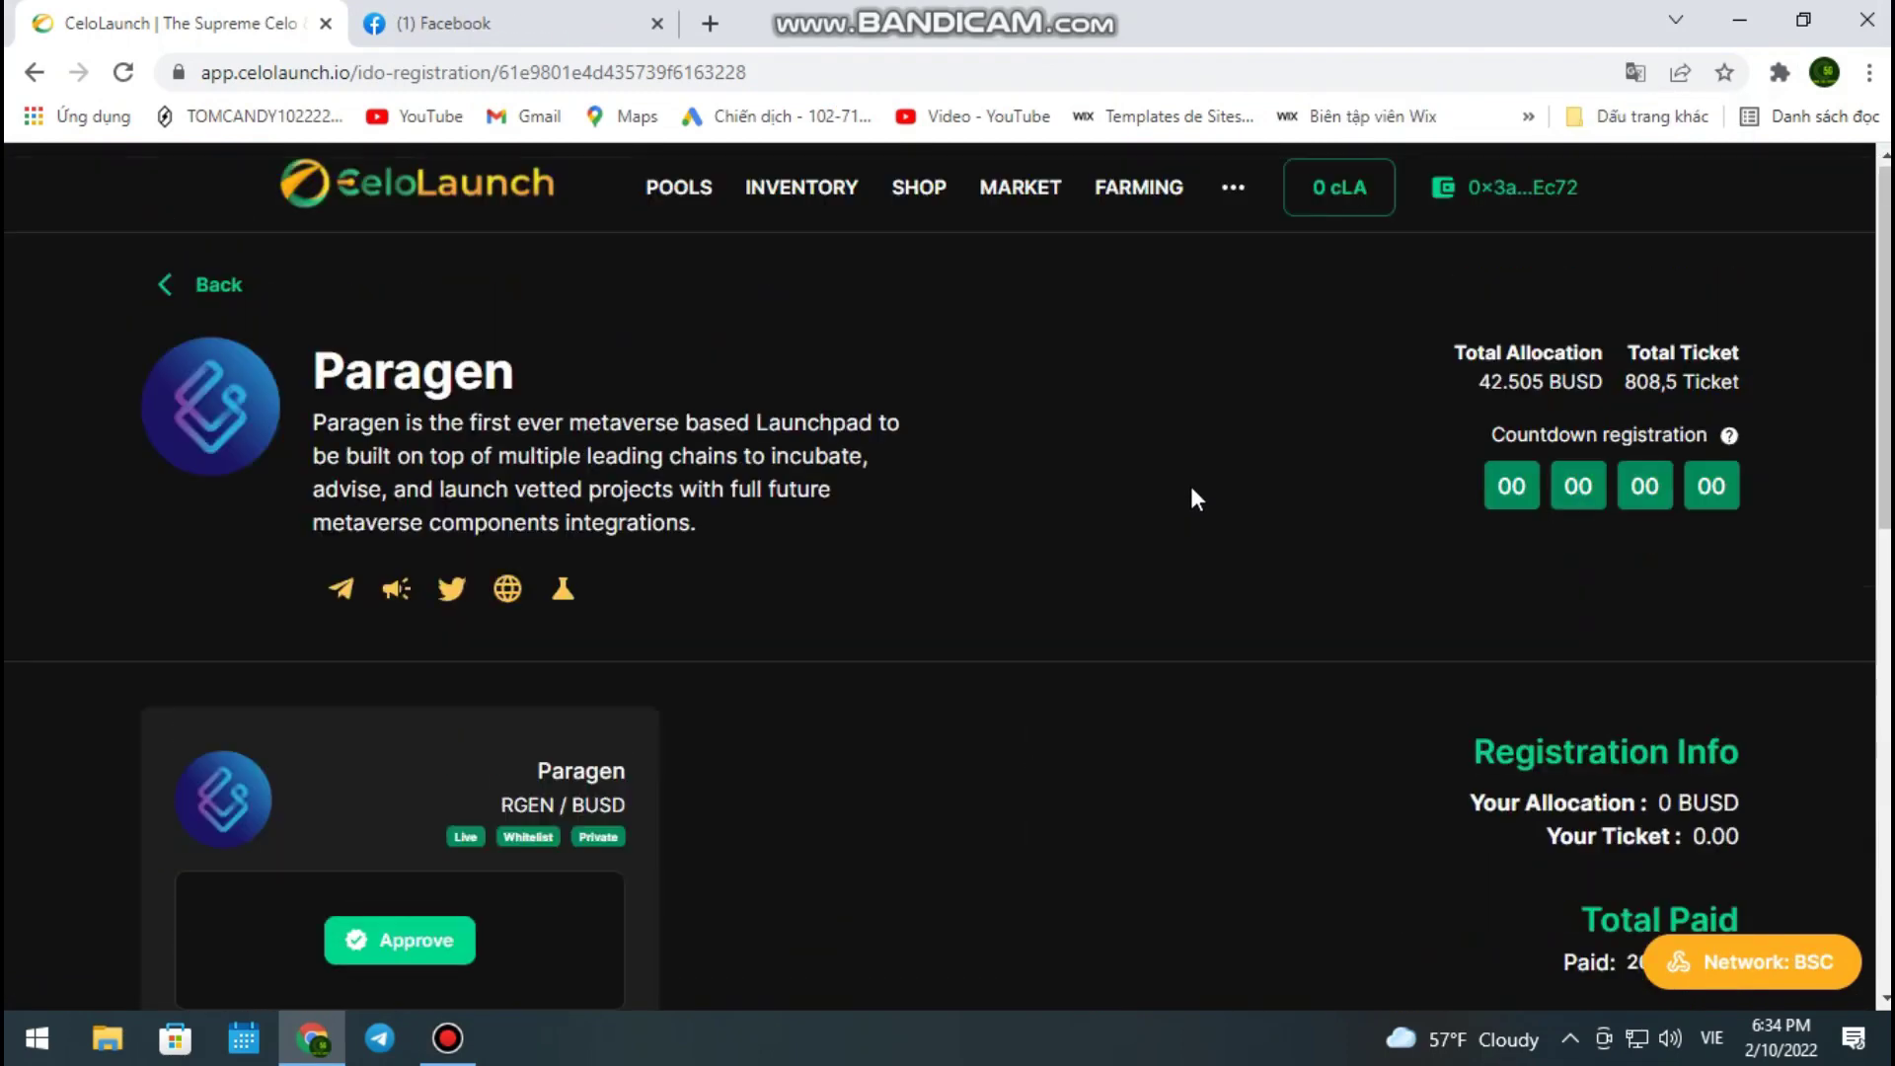
{"action": "scroll", "coordinate": [885, 529], "scroll_direction": "down", "scroll_amount": 5}
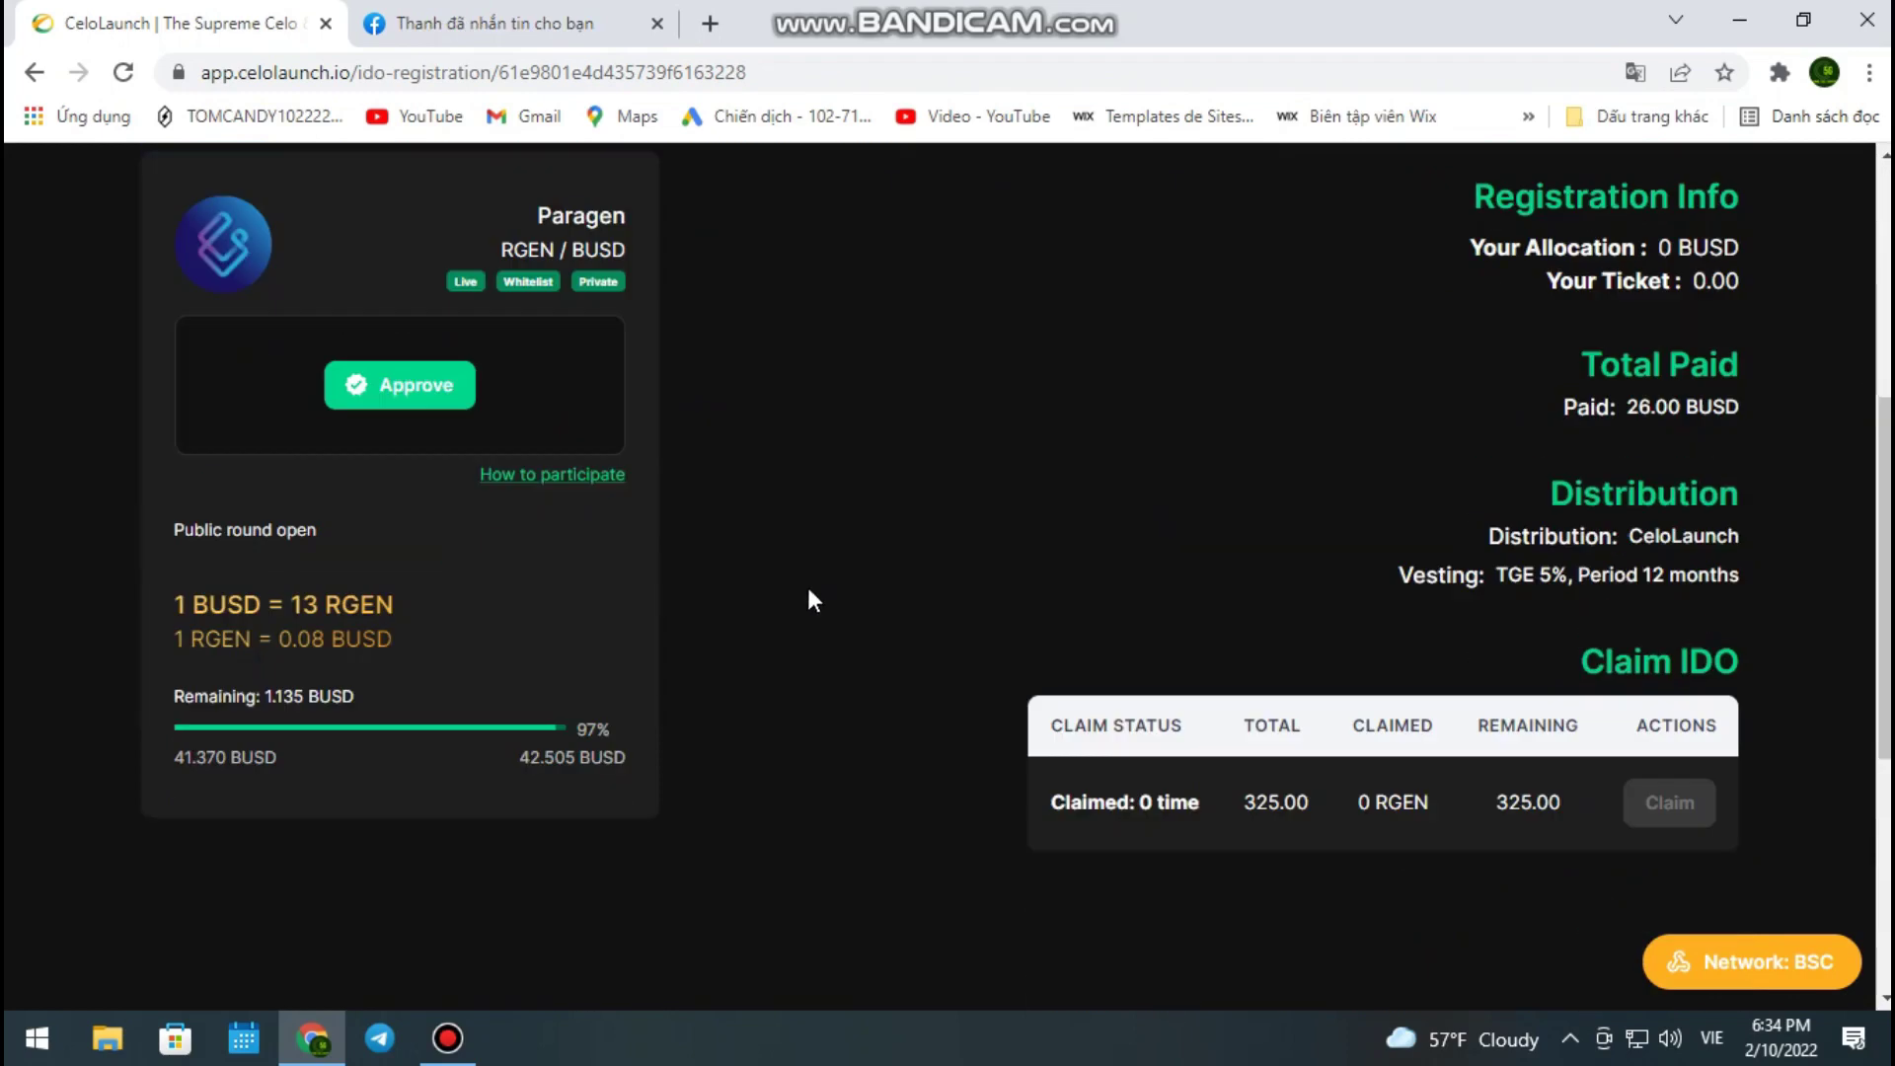
{"action": "left_click", "coordinate": [426, 385]}
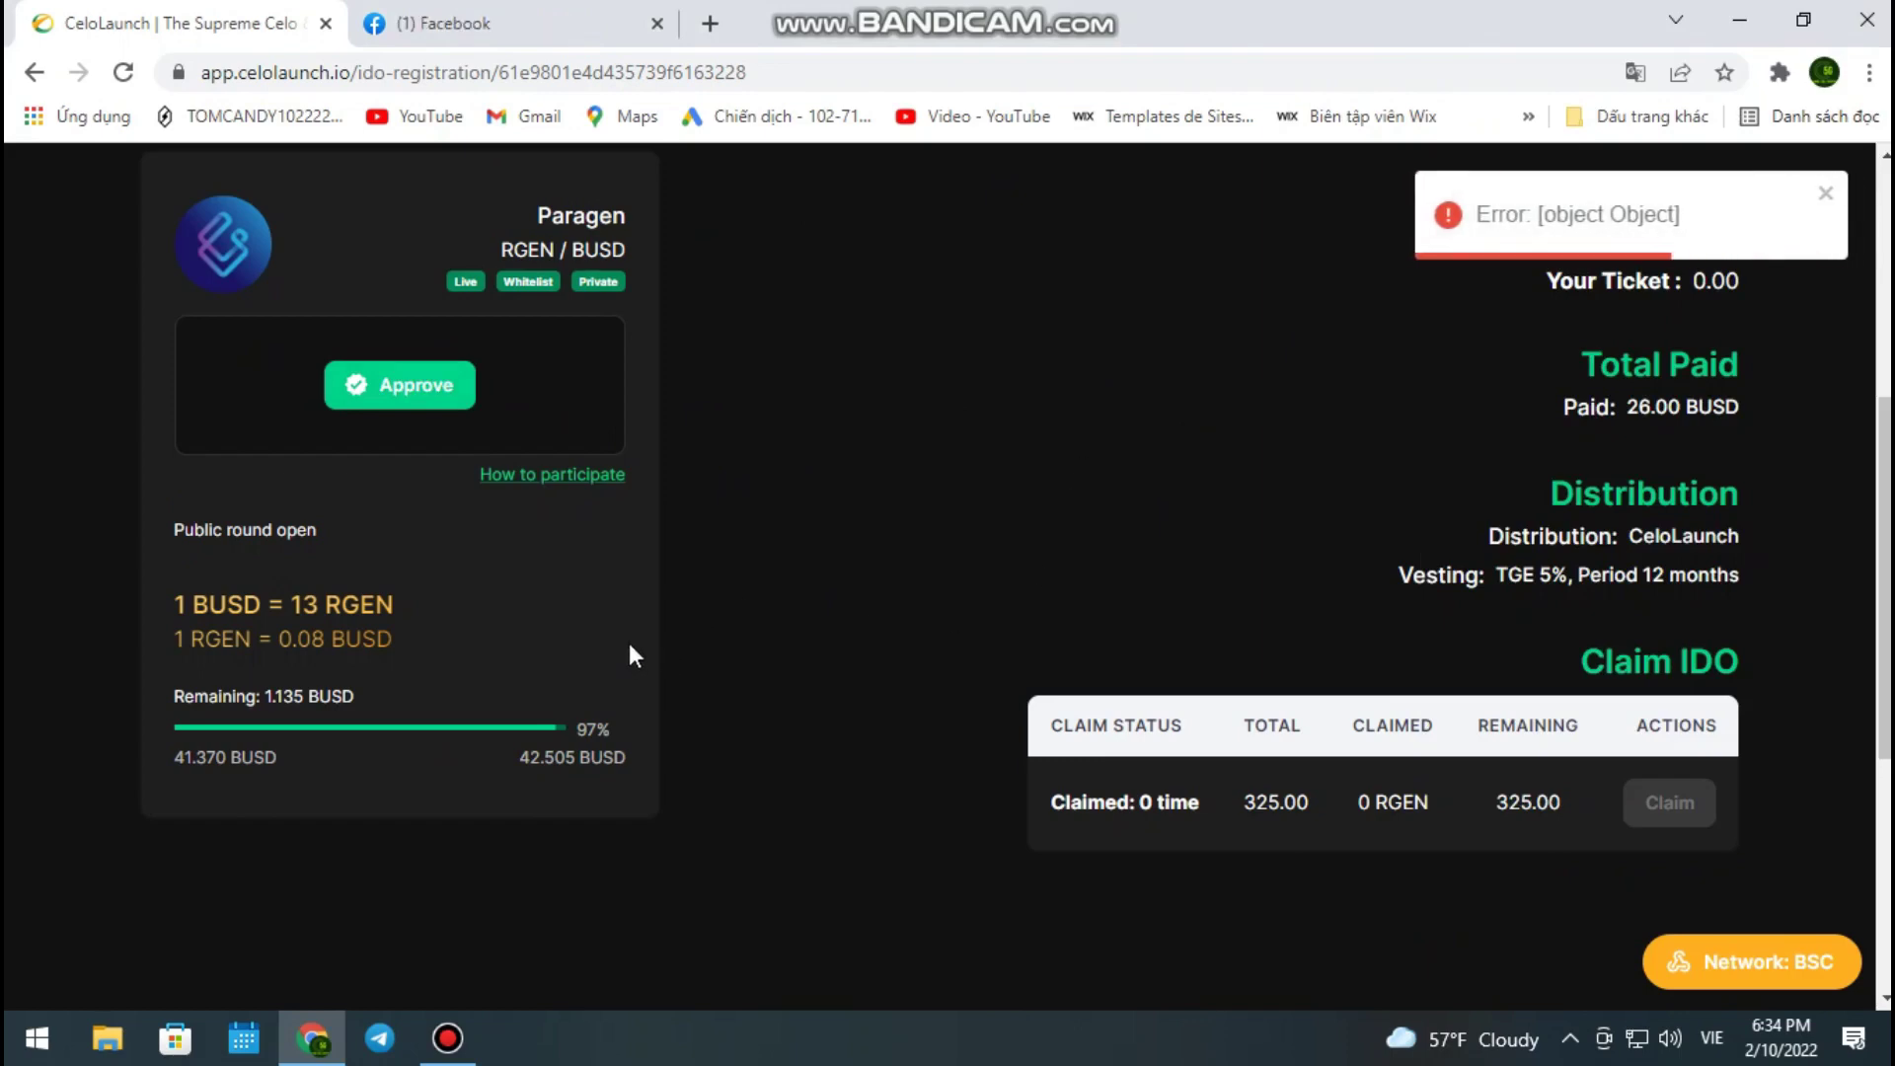
Examine the Paragen public round's exchange rate and remaining amount, and highlight the sale progress percentage
{"action": "scroll", "coordinate": [618, 636], "scroll_direction": "up", "scroll_amount": 4}
{"action": "scroll", "coordinate": [1080, 602], "scroll_direction": "down", "scroll_amount": 4}
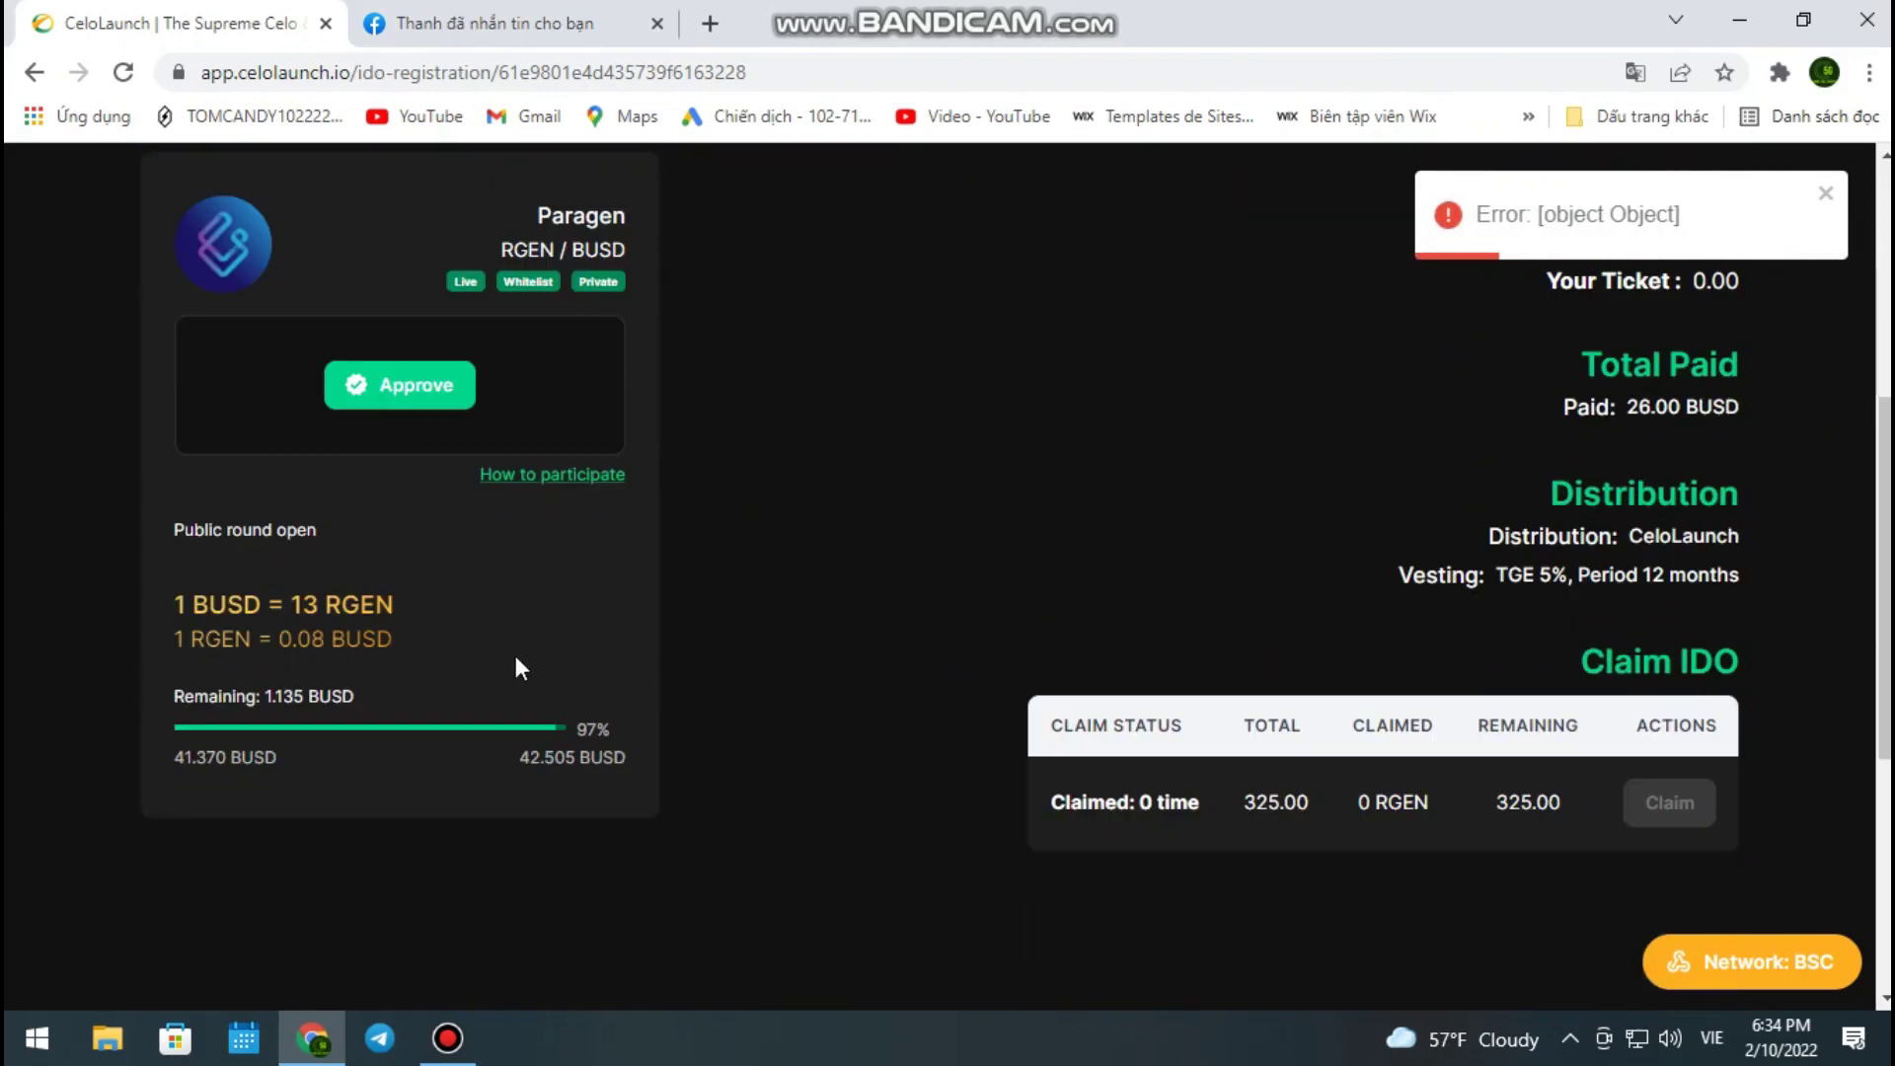
{"action": "scroll", "coordinate": [227, 671], "scroll_direction": "up", "scroll_amount": 1}
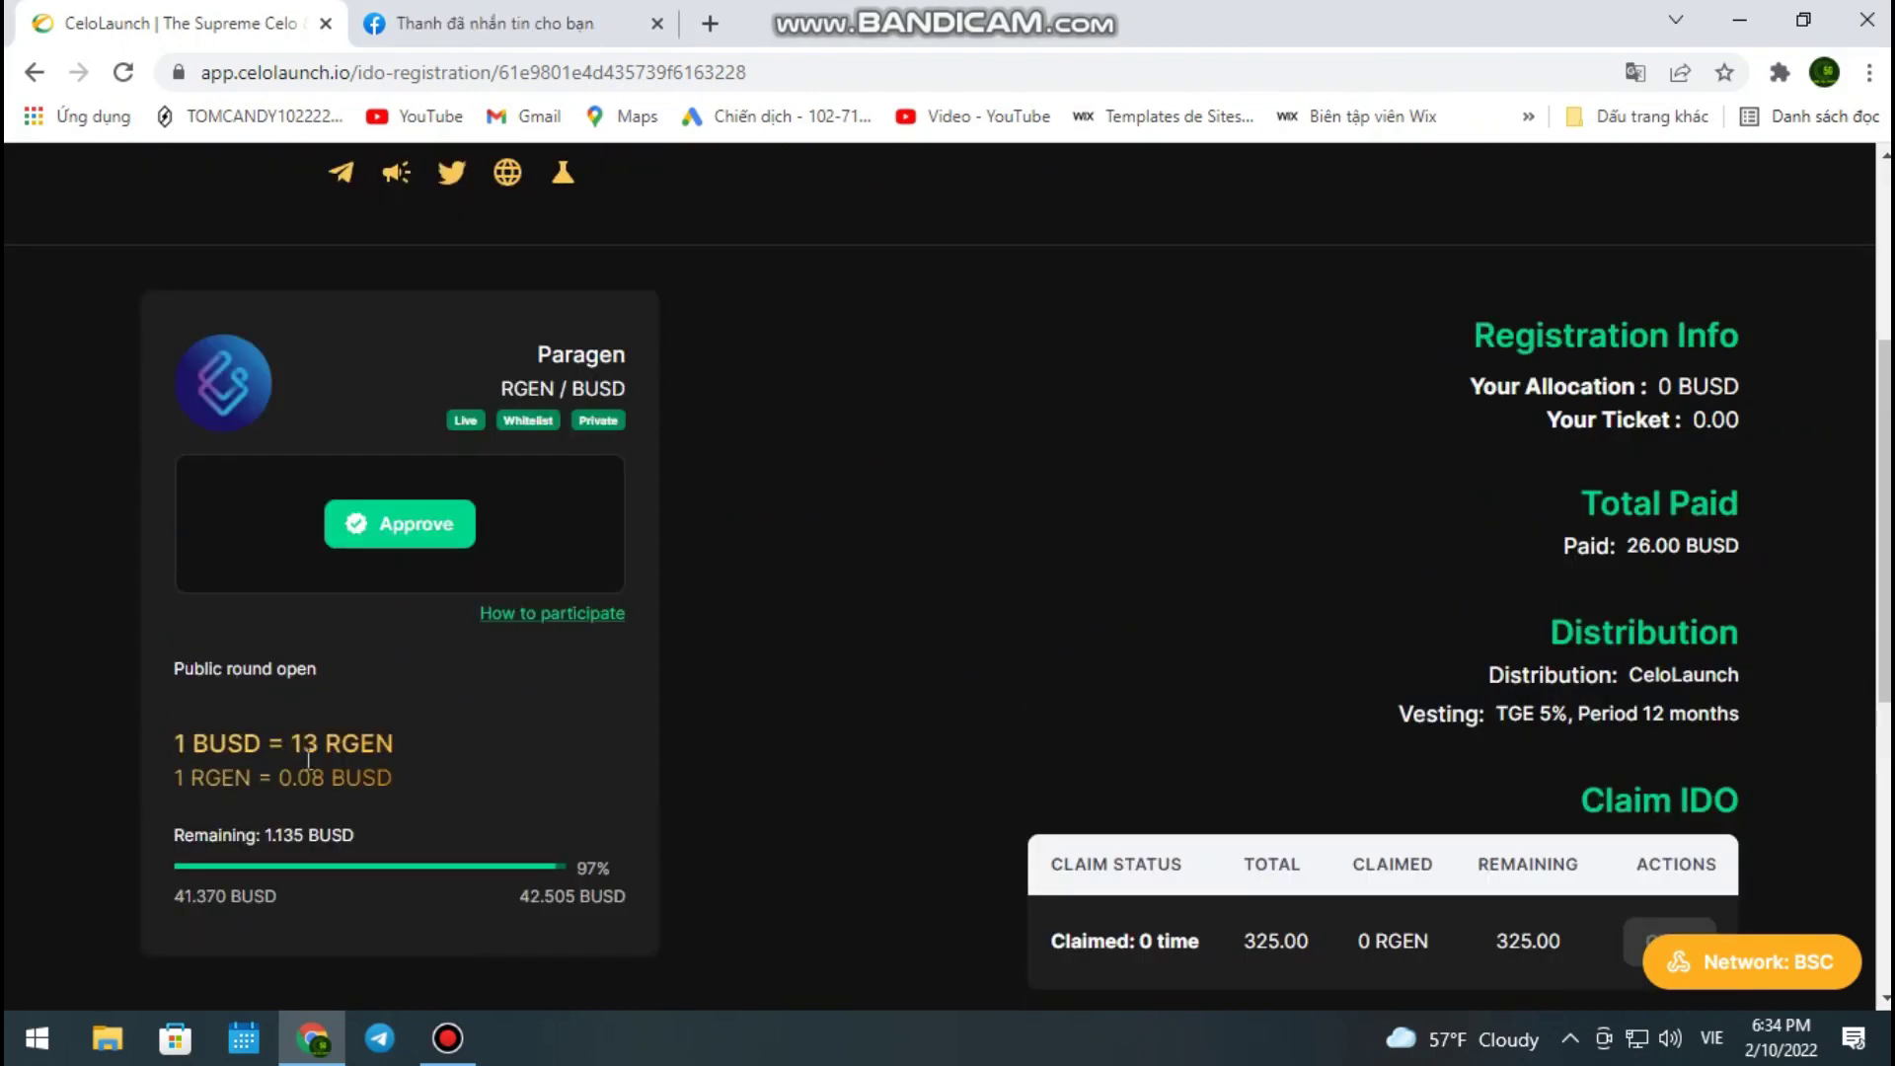
{"action": "scroll", "coordinate": [328, 785], "scroll_direction": "up", "scroll_amount": 3}
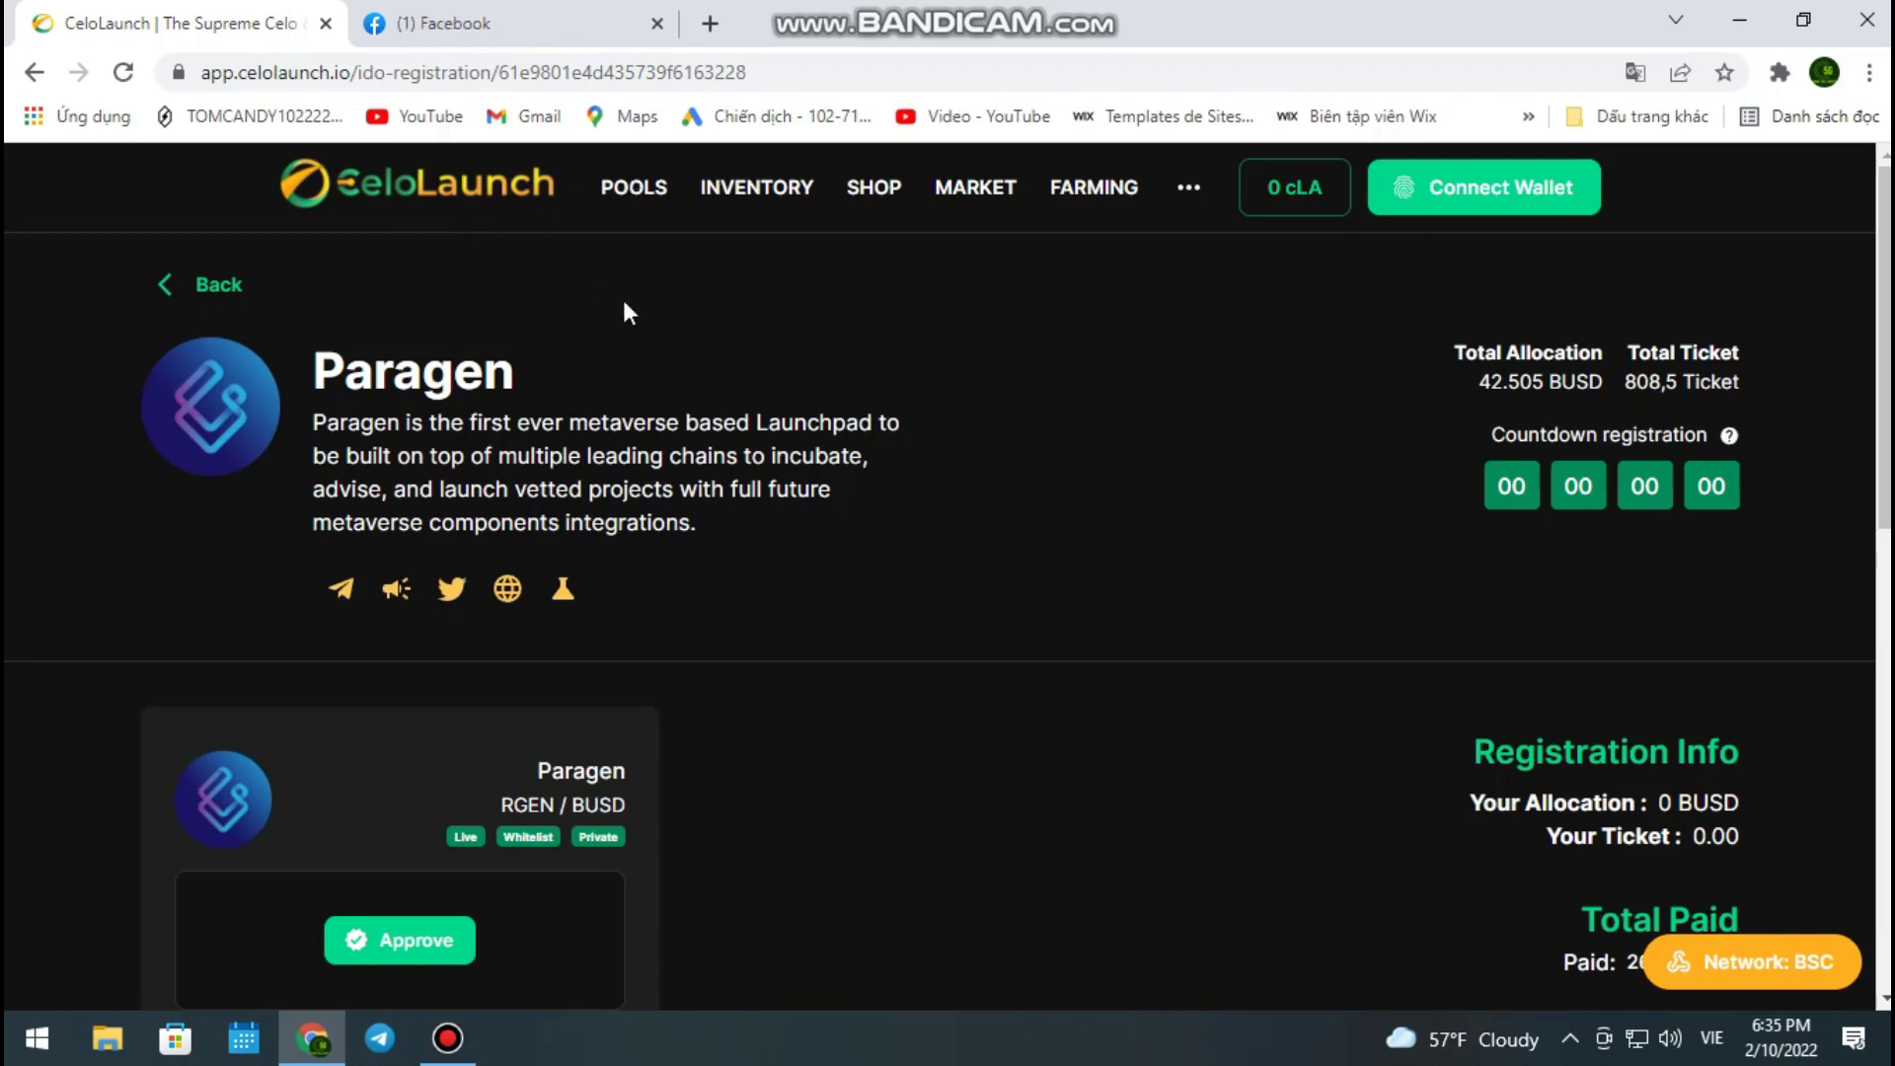
{"action": "scroll", "coordinate": [632, 335], "scroll_direction": "down", "scroll_amount": 4}
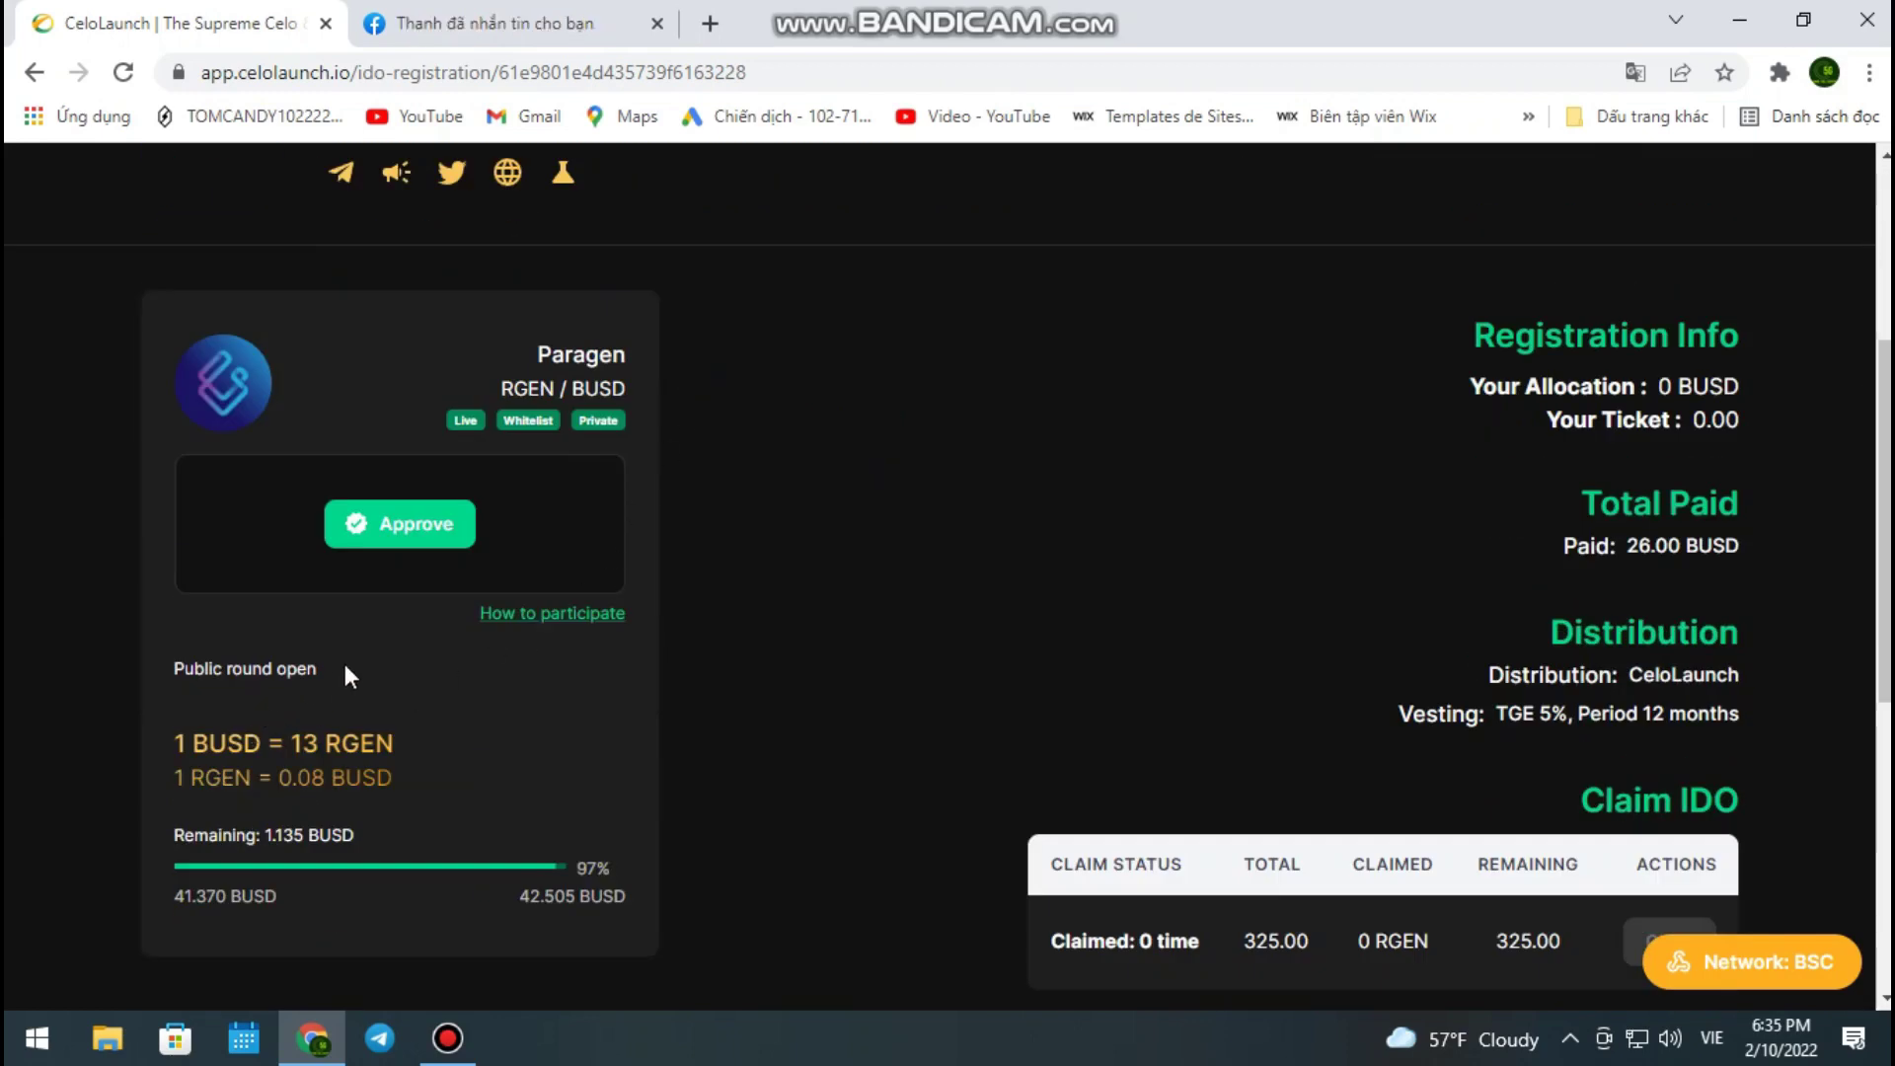
{"action": "scroll", "coordinate": [630, 809], "scroll_direction": "down", "scroll_amount": 3}
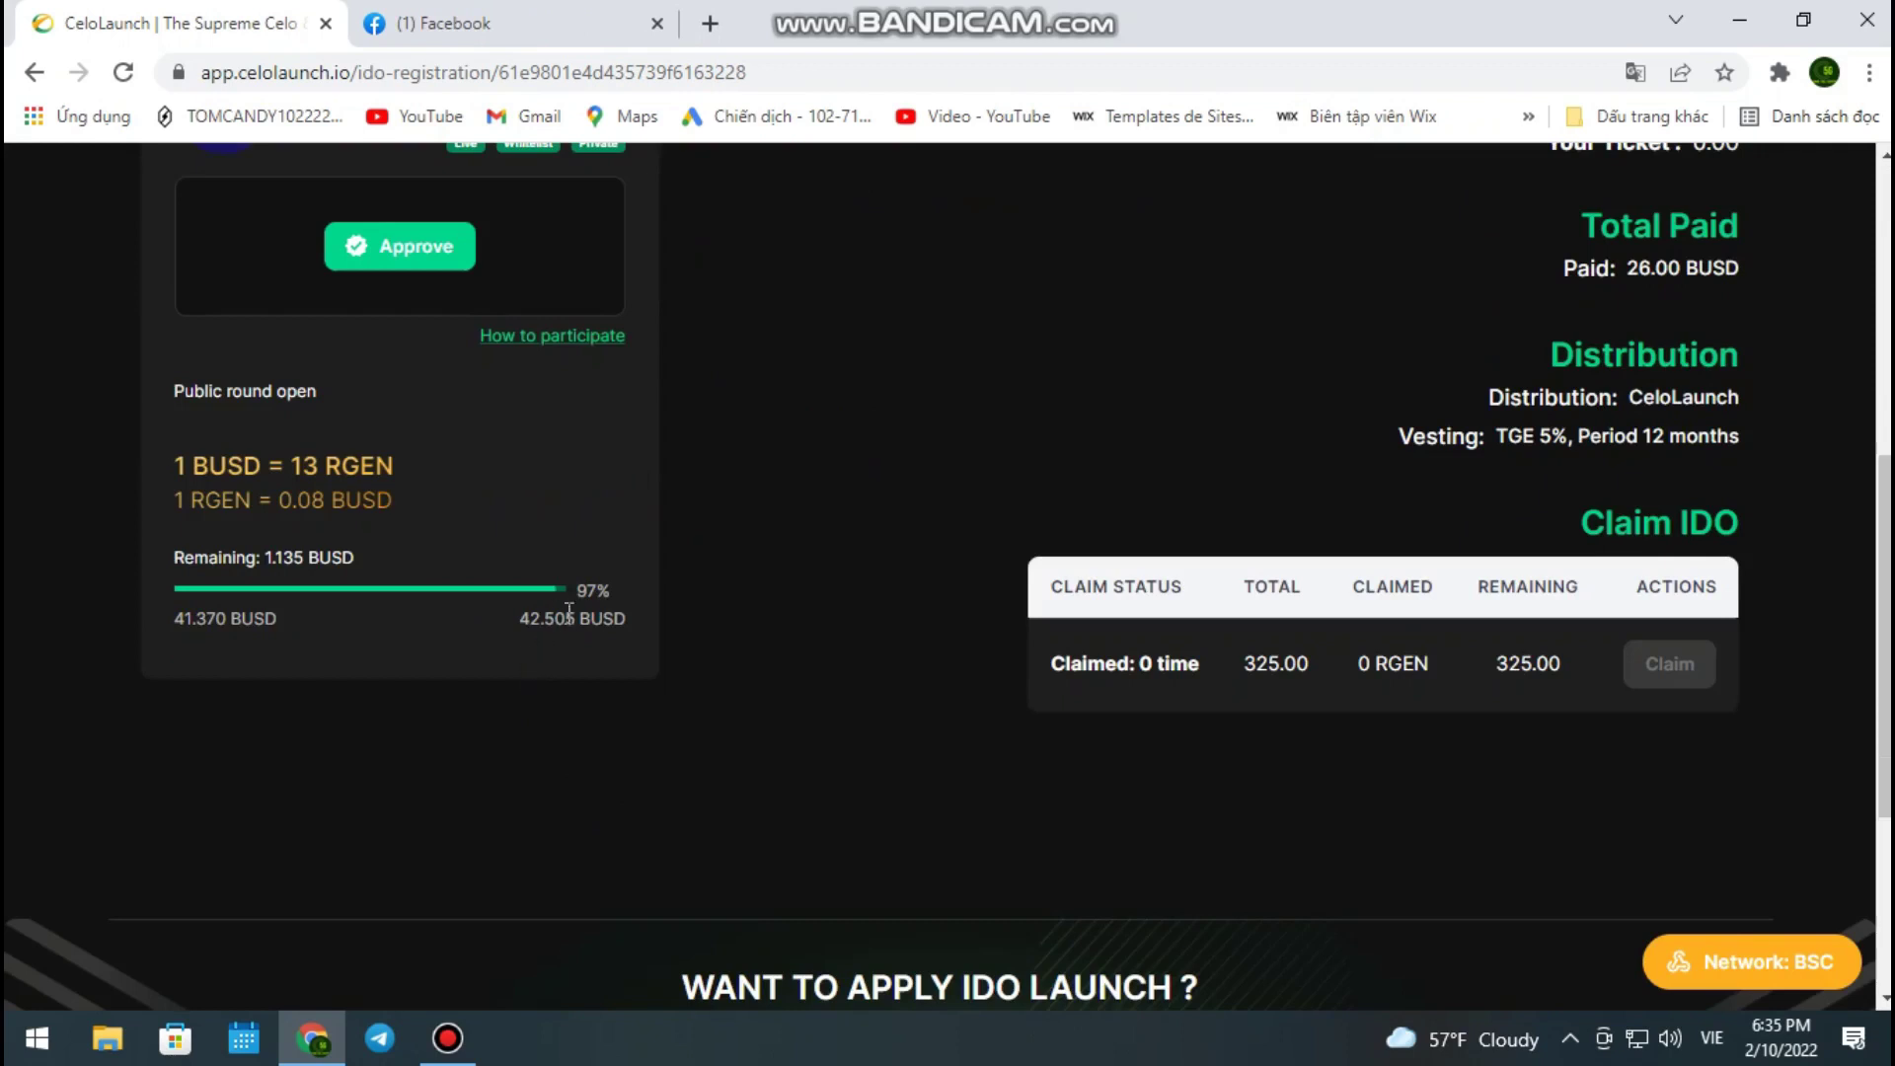
{"action": "left_click_drag", "start_coordinate": [578, 592], "coordinate": [614, 592]}
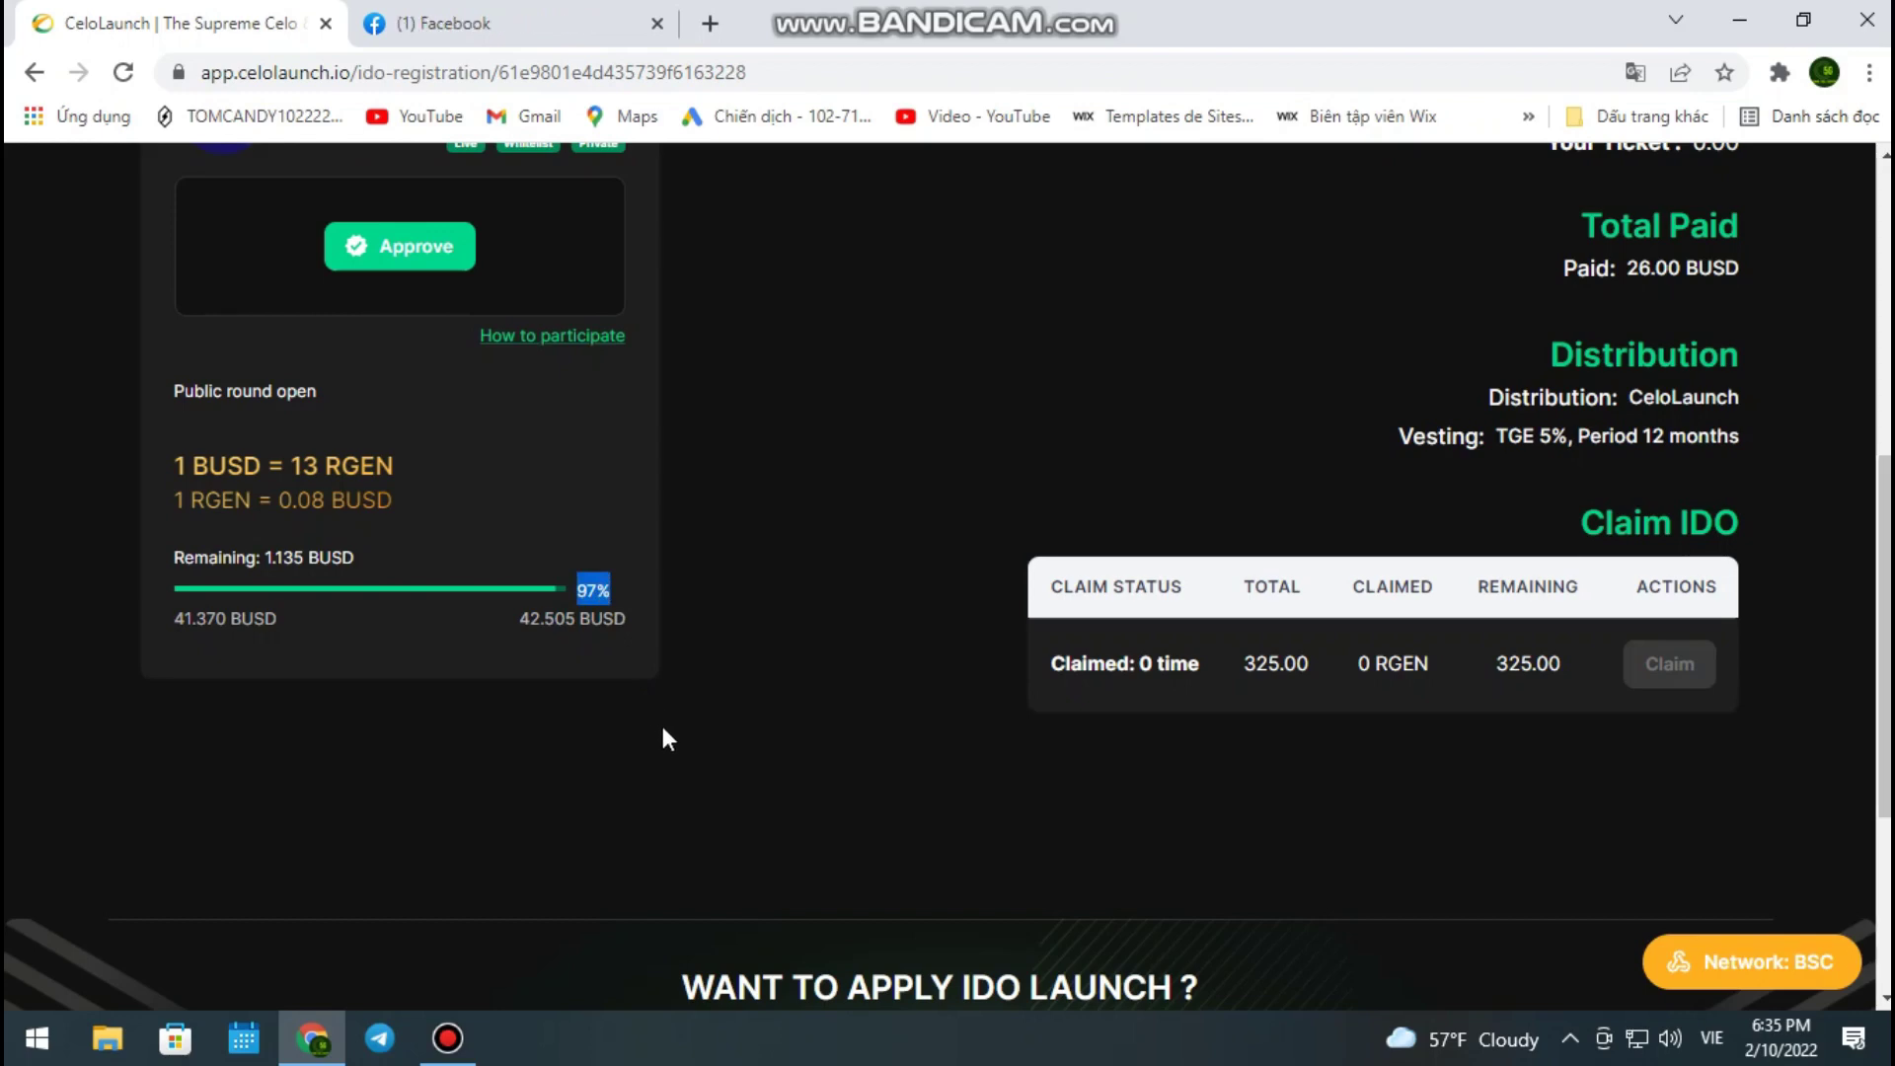
{"action": "scroll", "coordinate": [677, 748], "scroll_direction": "up", "scroll_amount": 1}
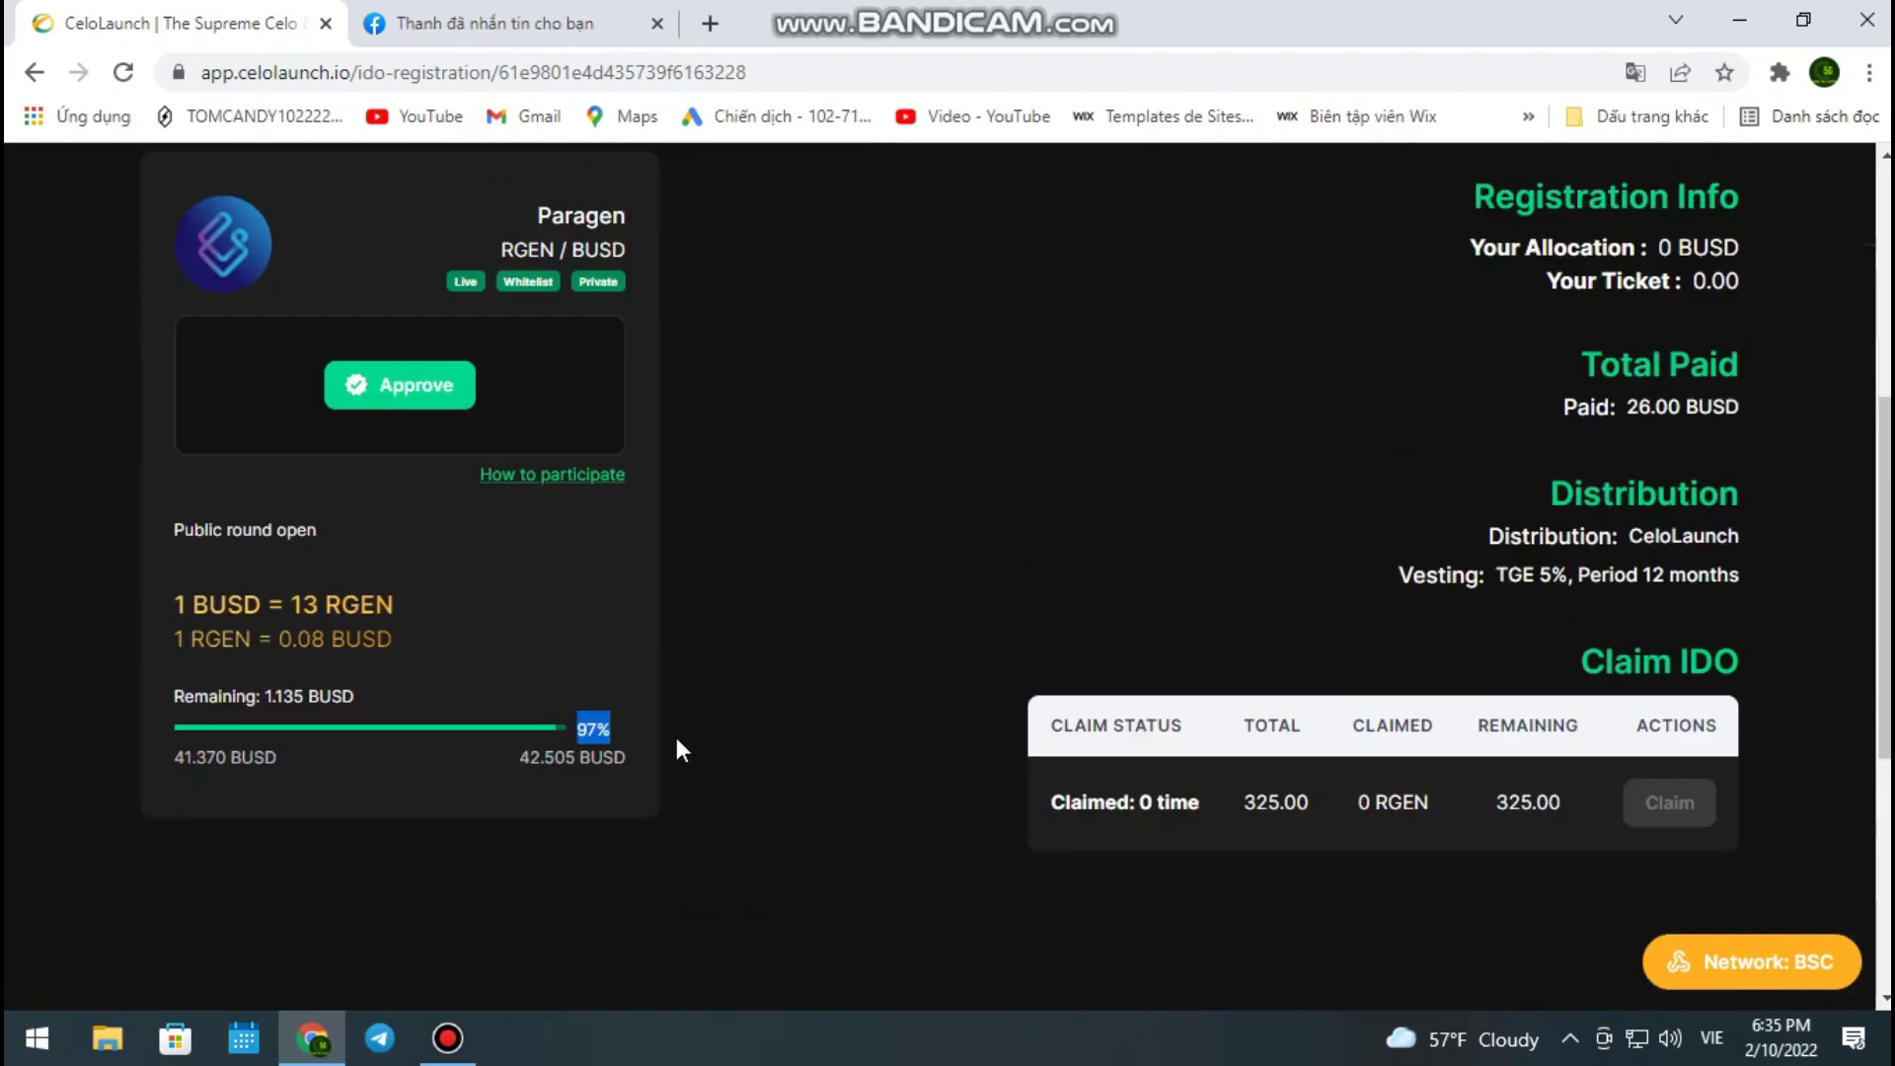
Highlight the TGE share in the Paragen vesting terms and review the pool's sale details
{"action": "left_click", "coordinate": [1387, 584]}
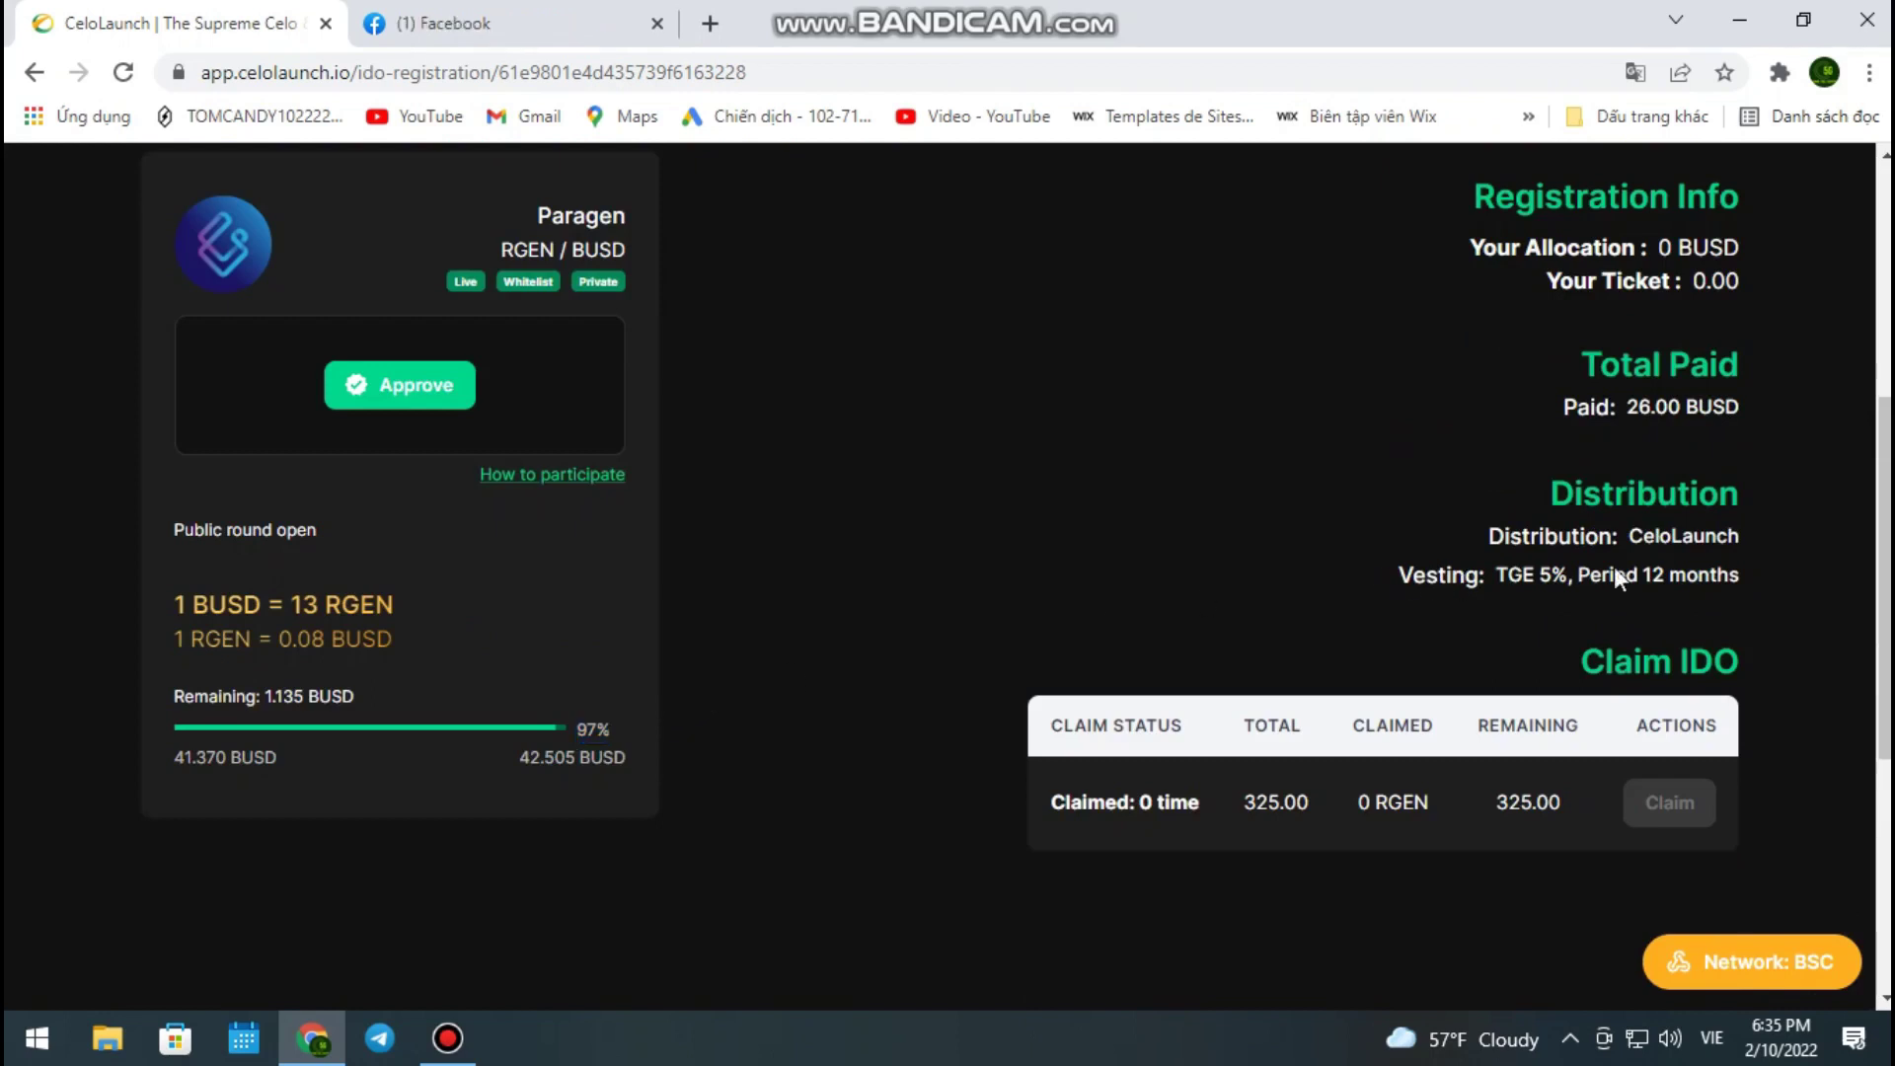
{"action": "left_click_drag", "start_coordinate": [1498, 576], "coordinate": [1564, 578]}
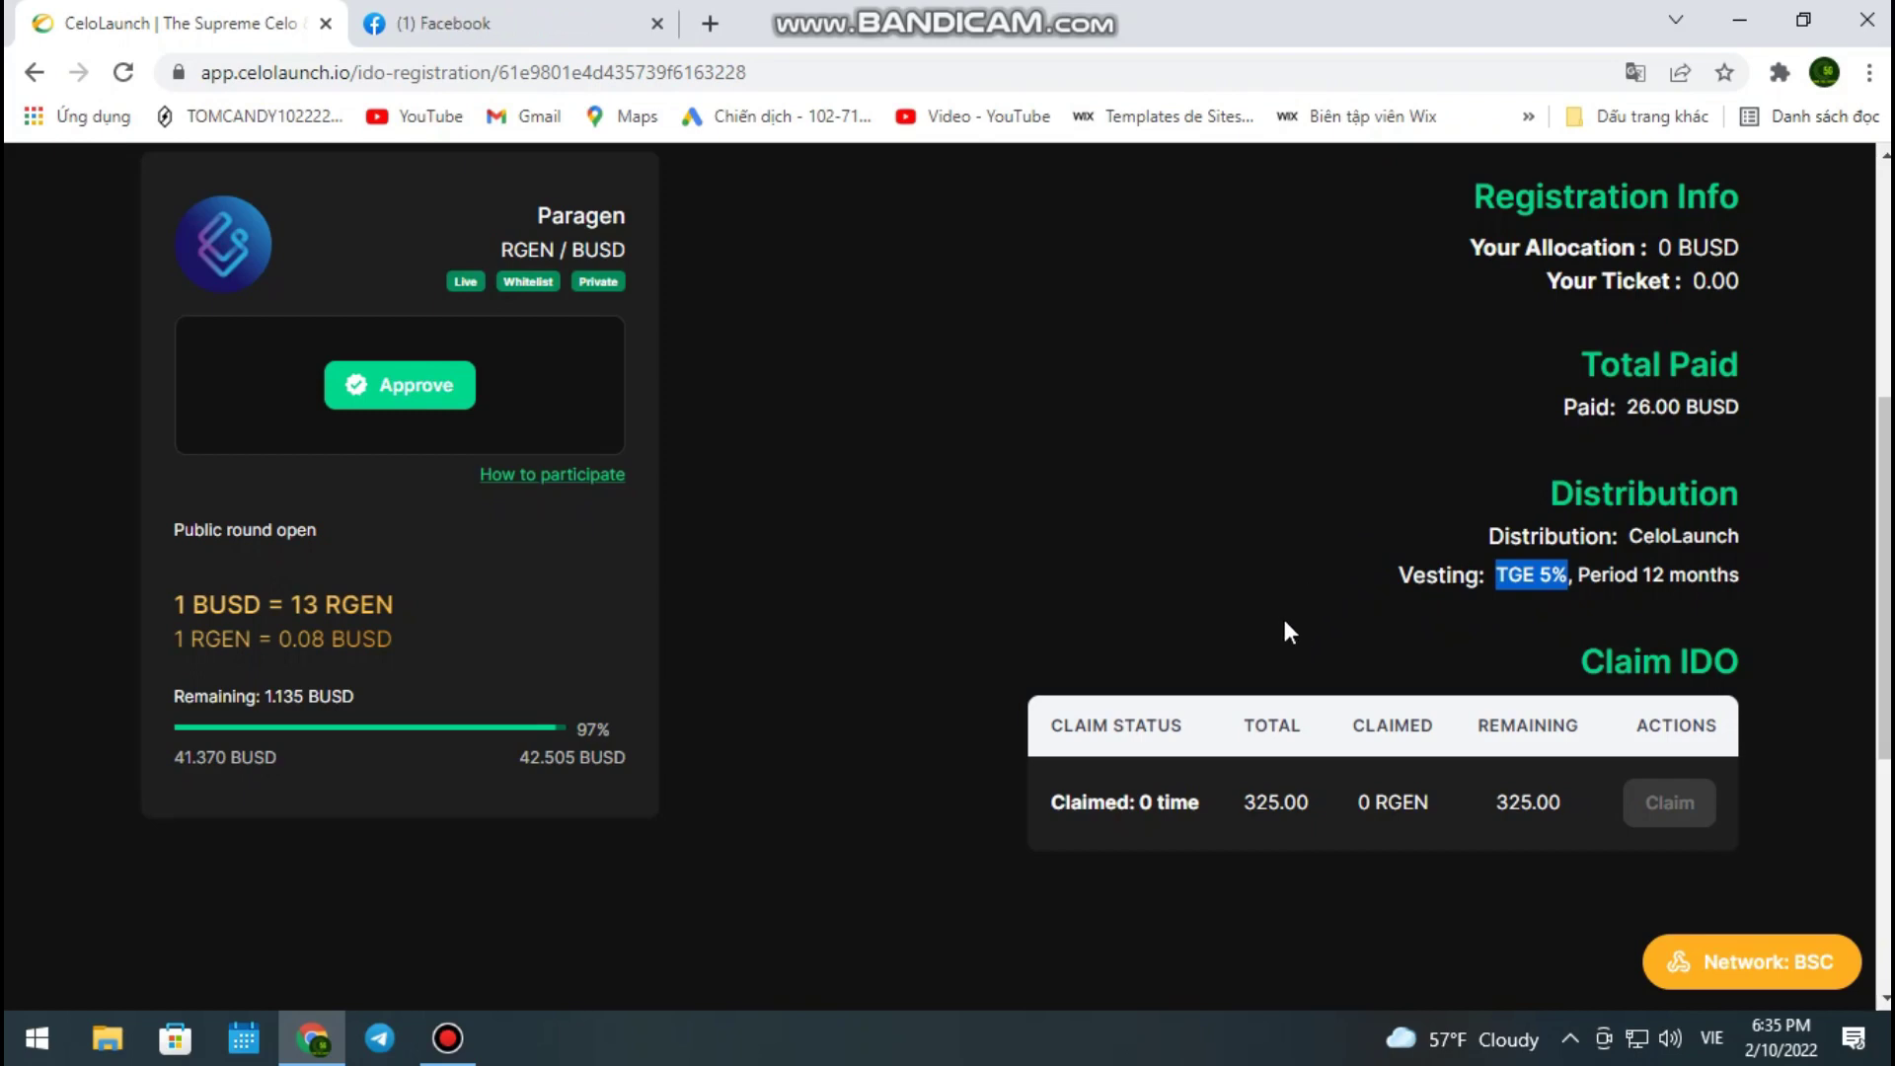
{"action": "scroll", "coordinate": [796, 663], "scroll_direction": "up", "scroll_amount": 1}
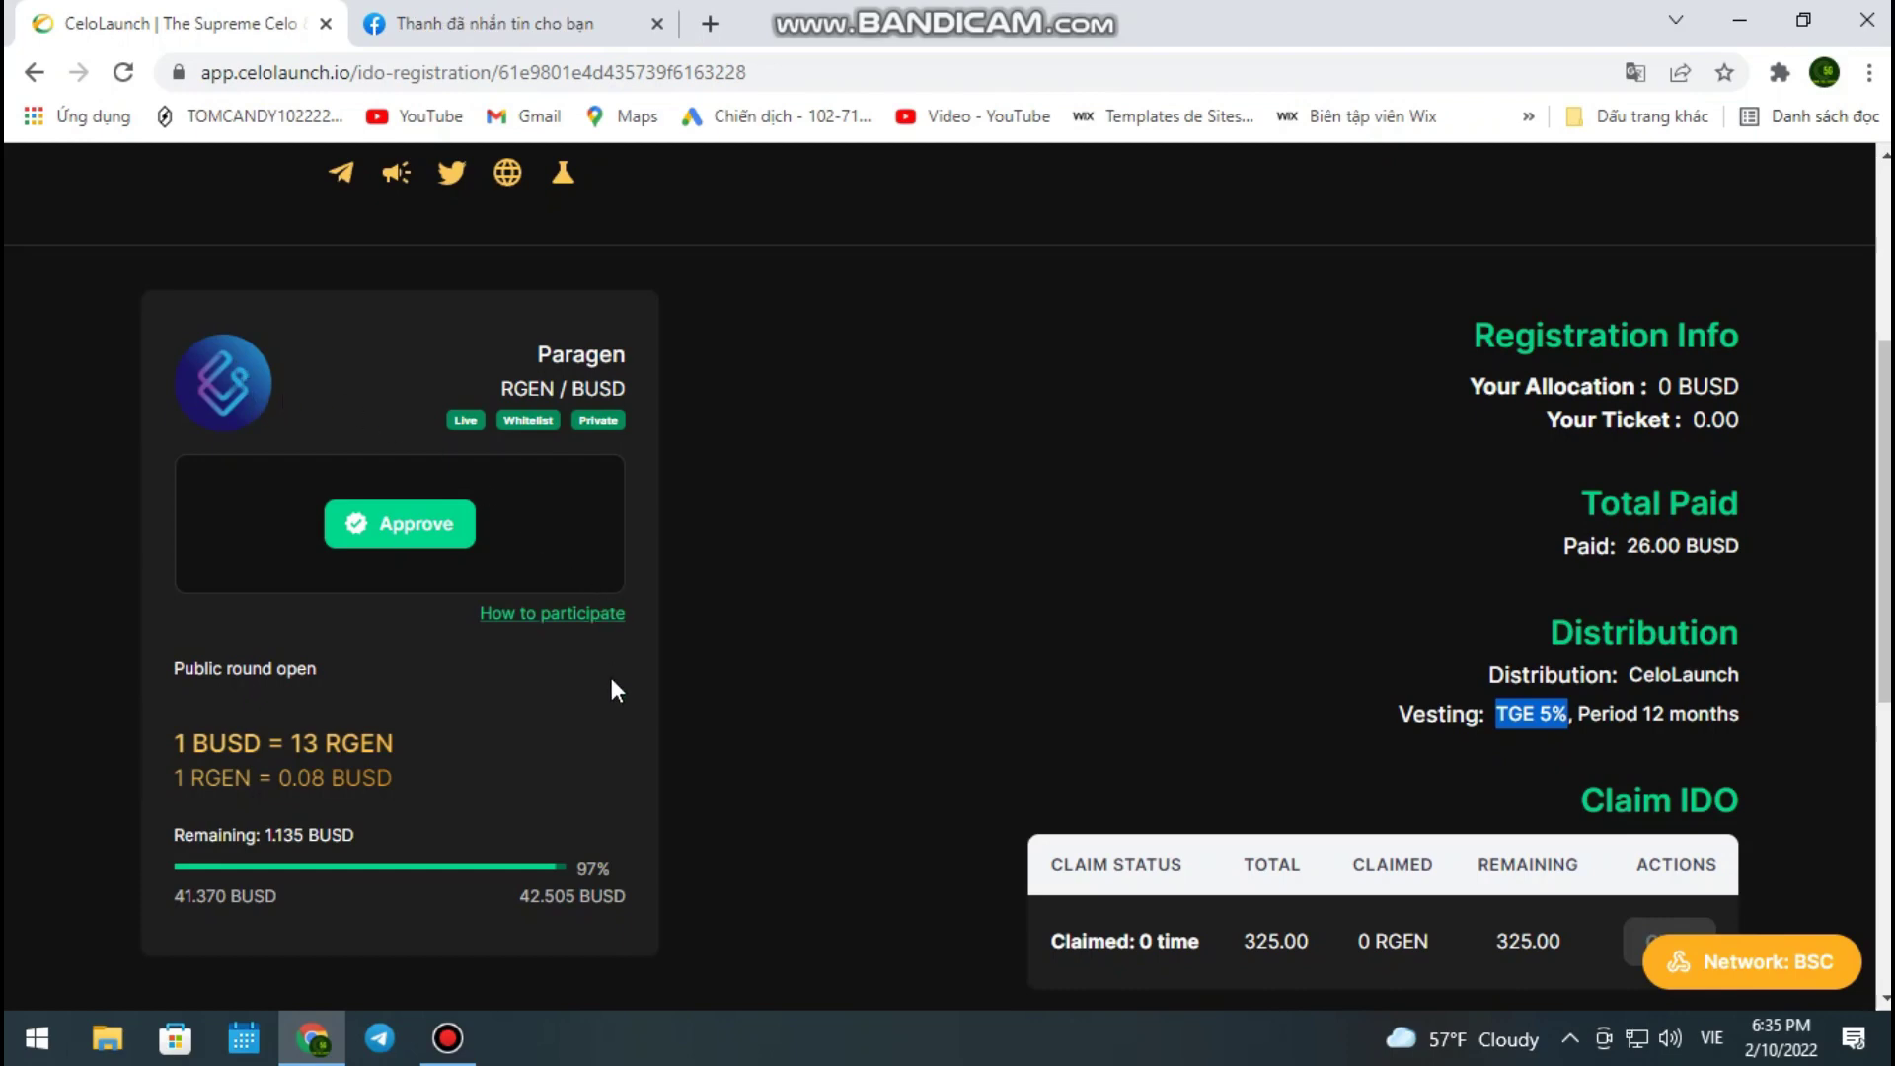
{"action": "scroll", "coordinate": [616, 689], "scroll_direction": "down", "scroll_amount": 1}
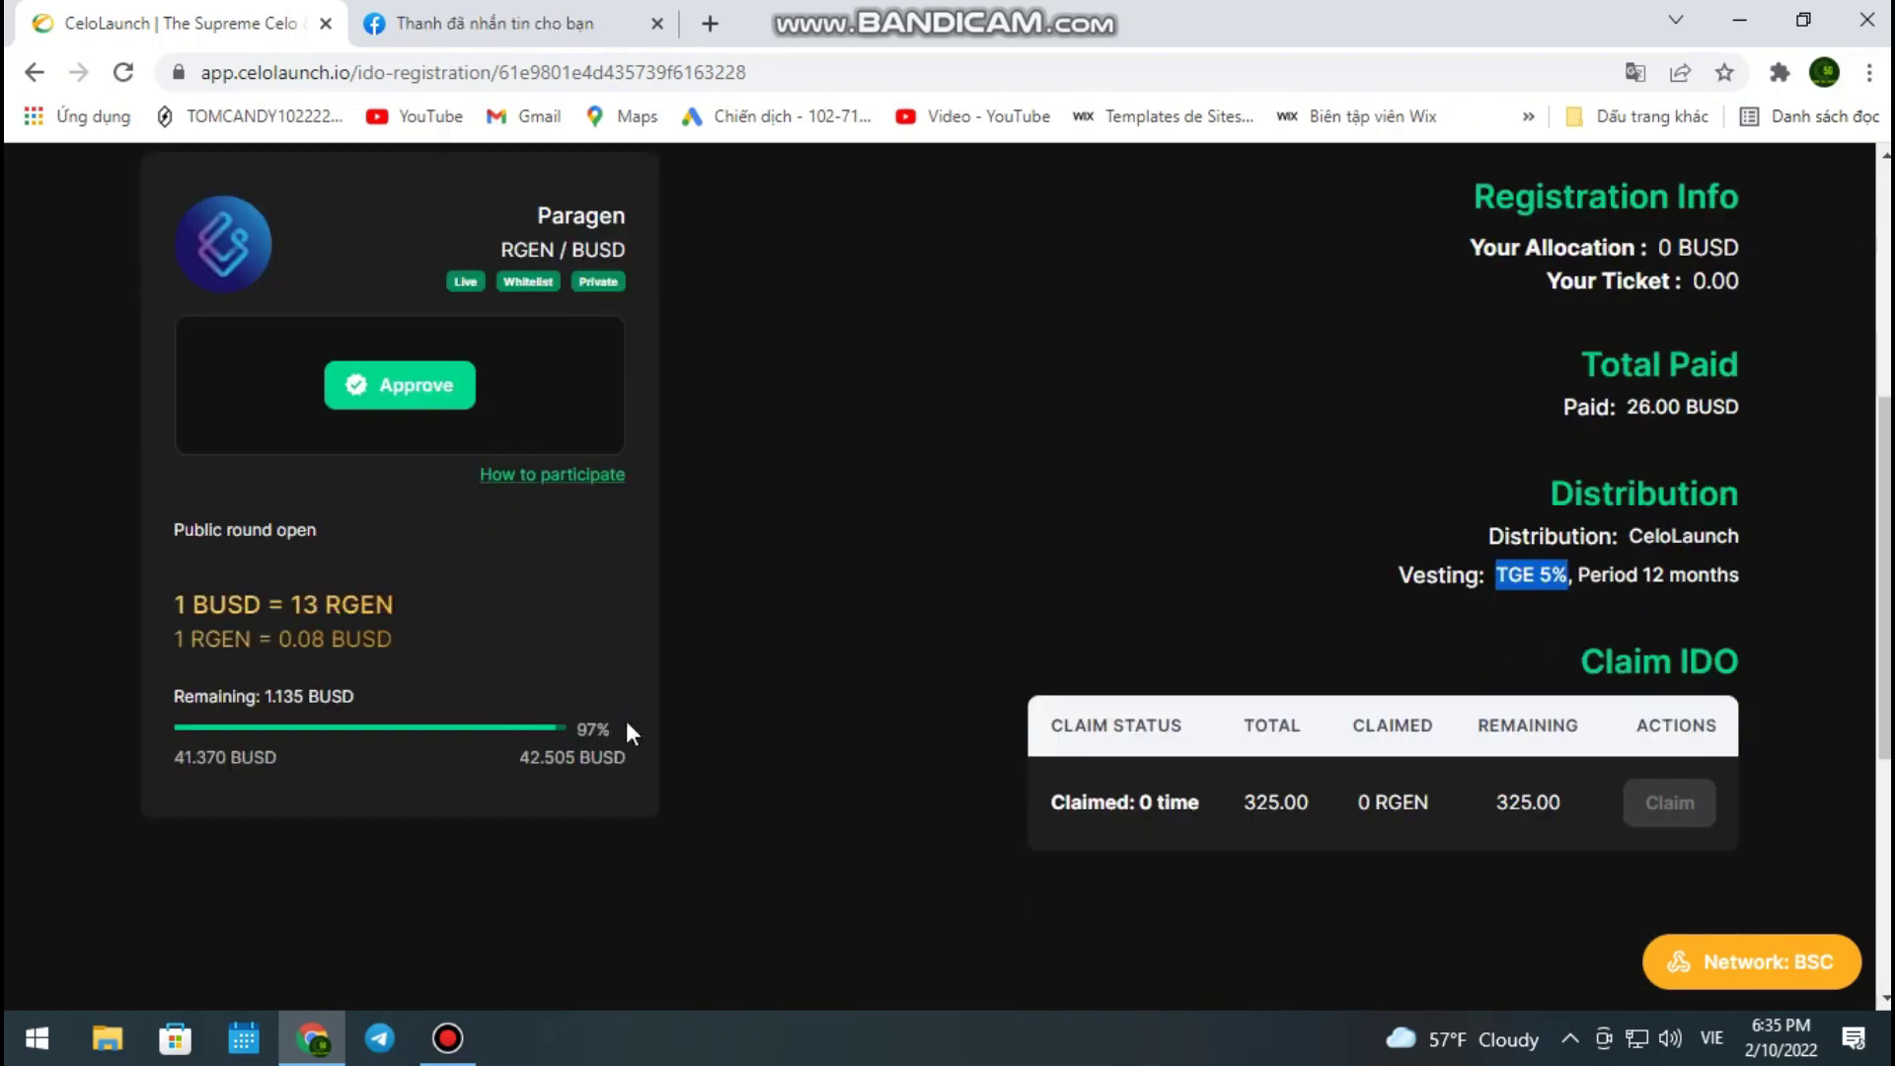
{"action": "scroll", "coordinate": [703, 696], "scroll_direction": "up", "scroll_amount": 4}
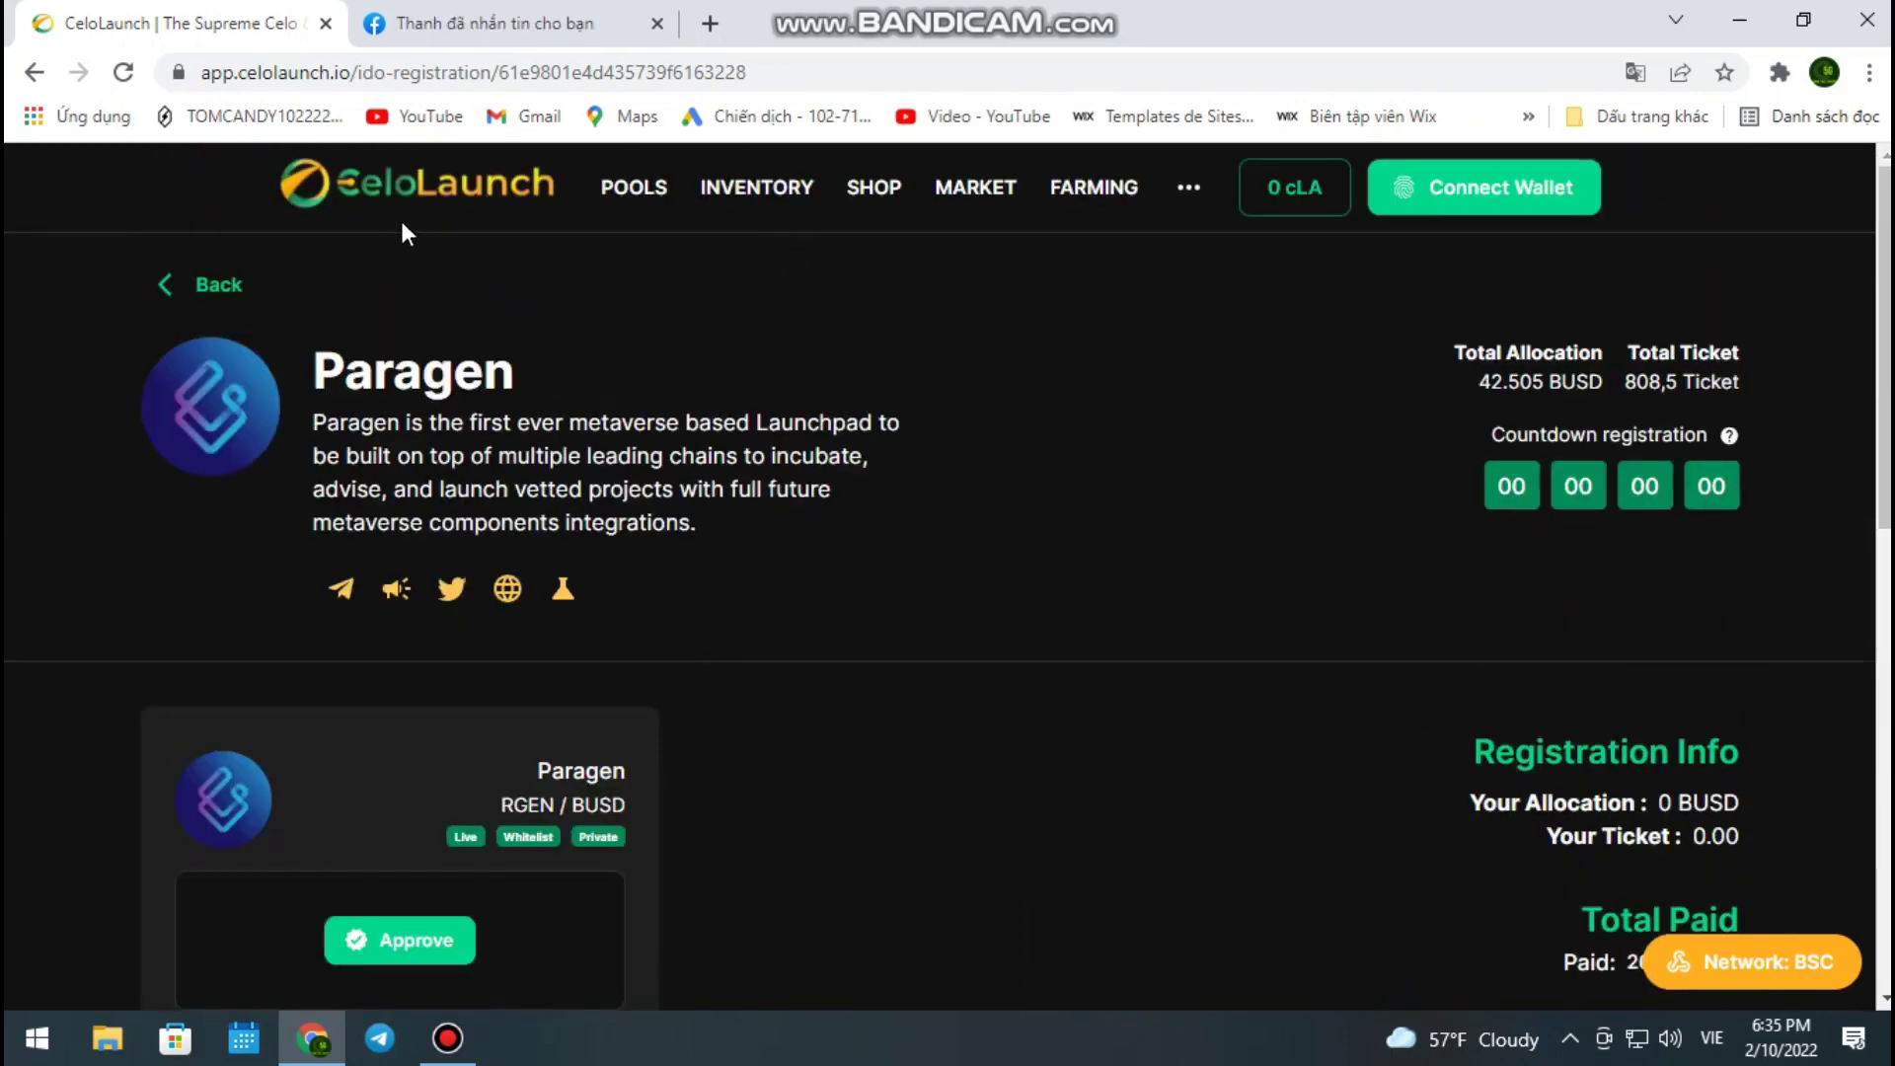
{"action": "scroll", "coordinate": [695, 381], "scroll_direction": "down", "scroll_amount": 5}
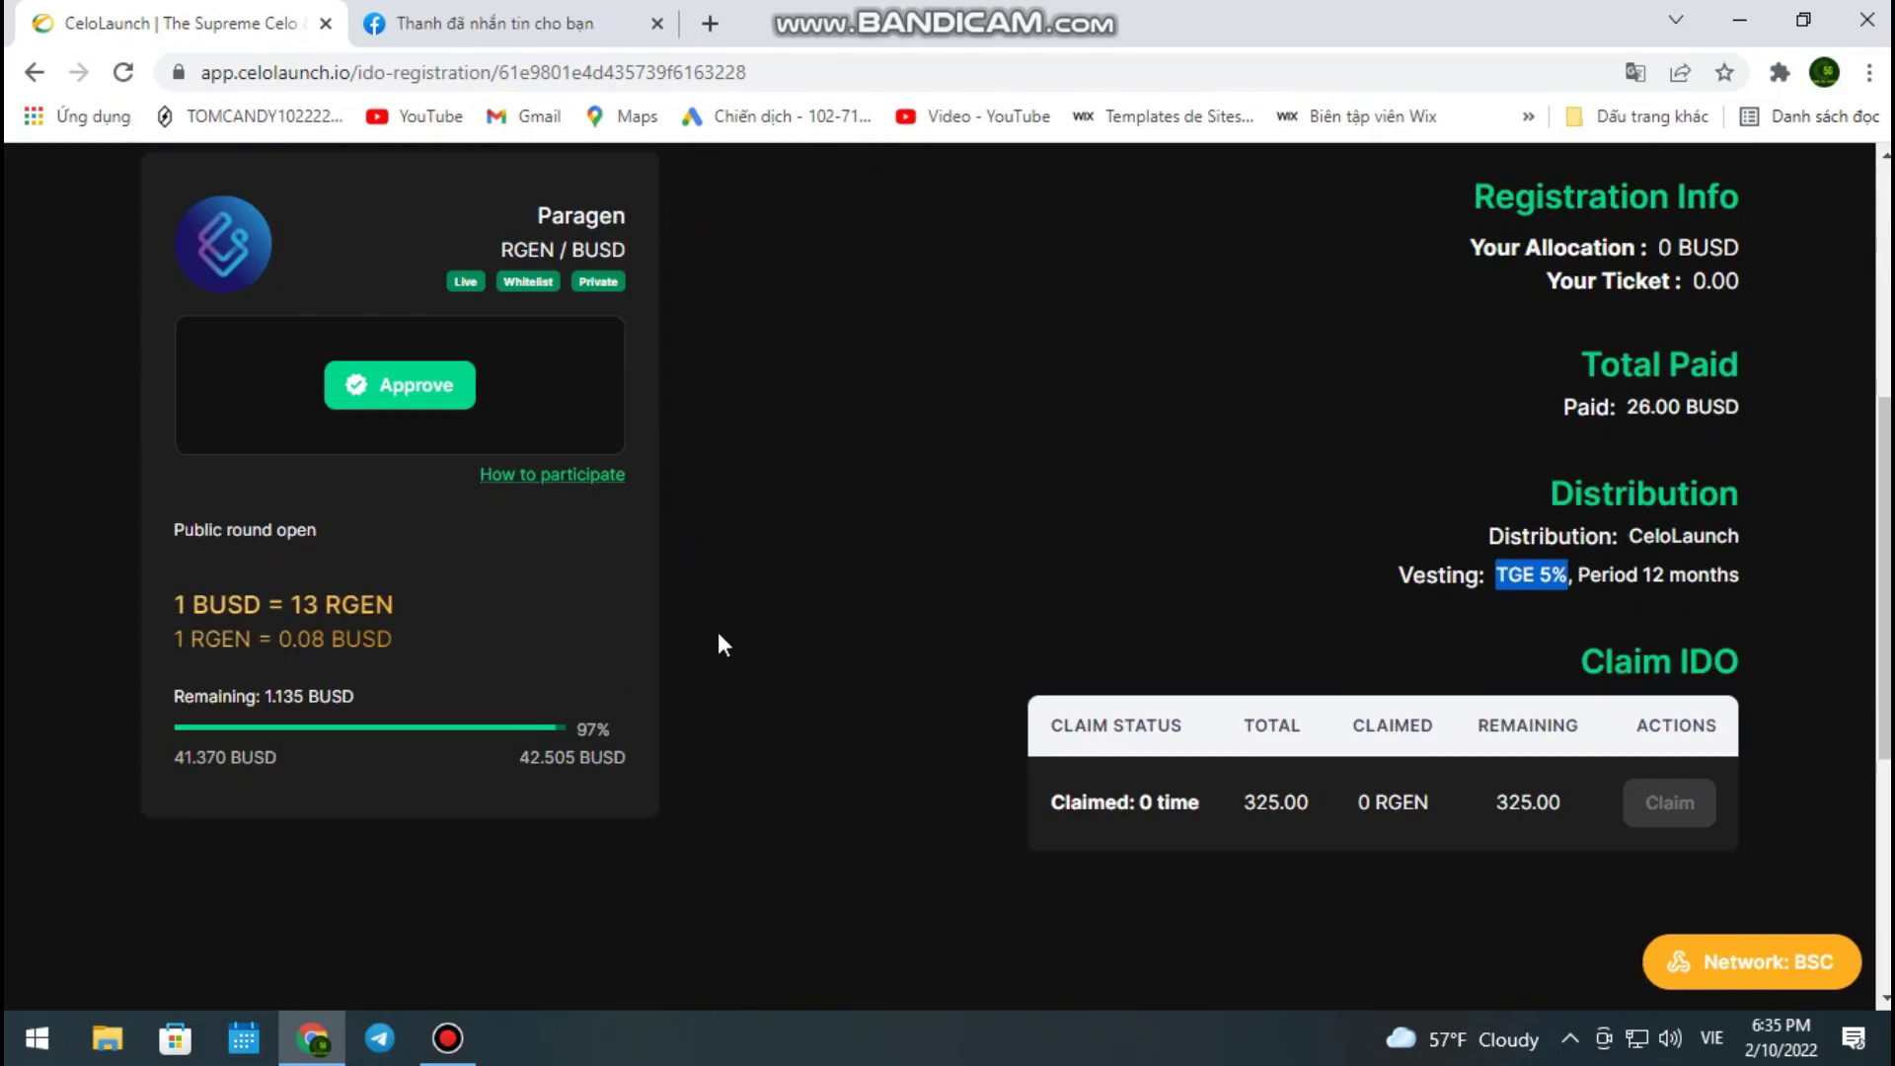
{"action": "scroll", "coordinate": [718, 642], "scroll_direction": "up", "scroll_amount": 1}
{"action": "scroll", "coordinate": [718, 642], "scroll_direction": "down", "scroll_amount": 2}
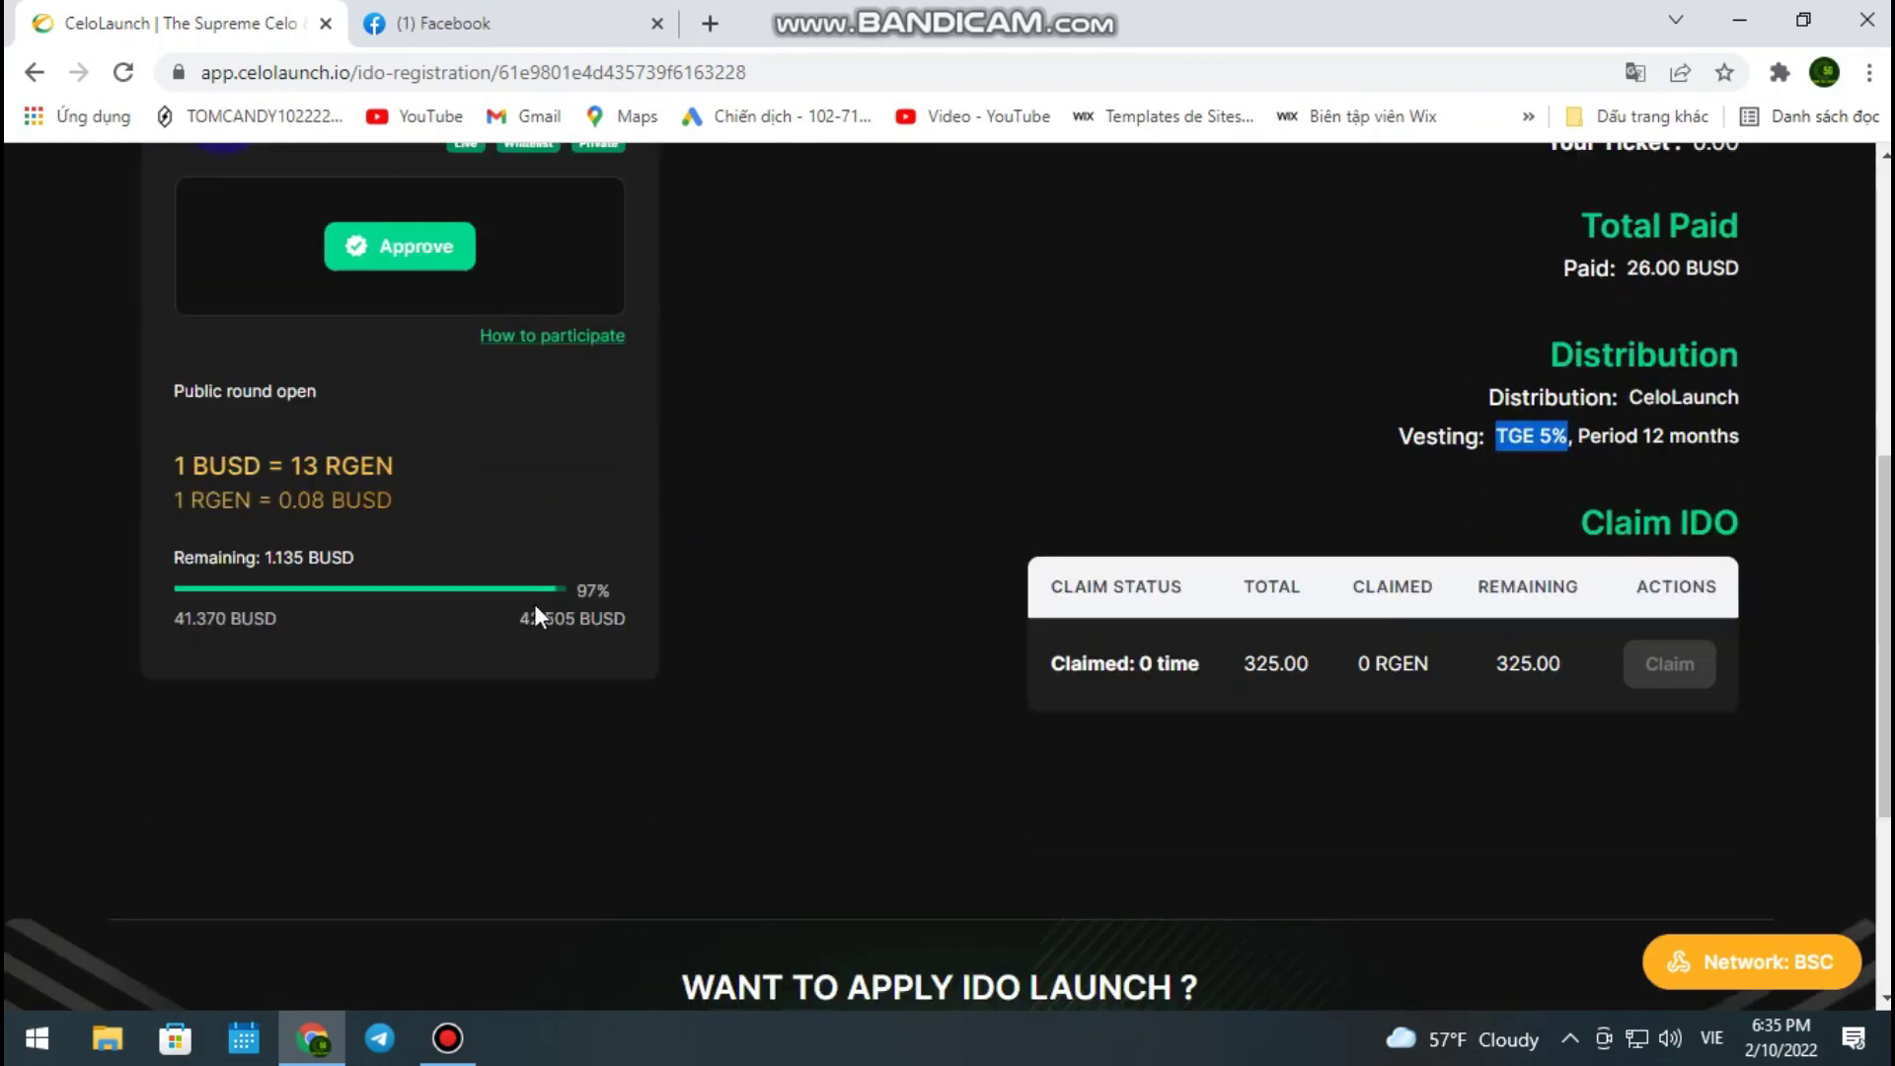
{"action": "scroll", "coordinate": [539, 614], "scroll_direction": "up", "scroll_amount": 3}
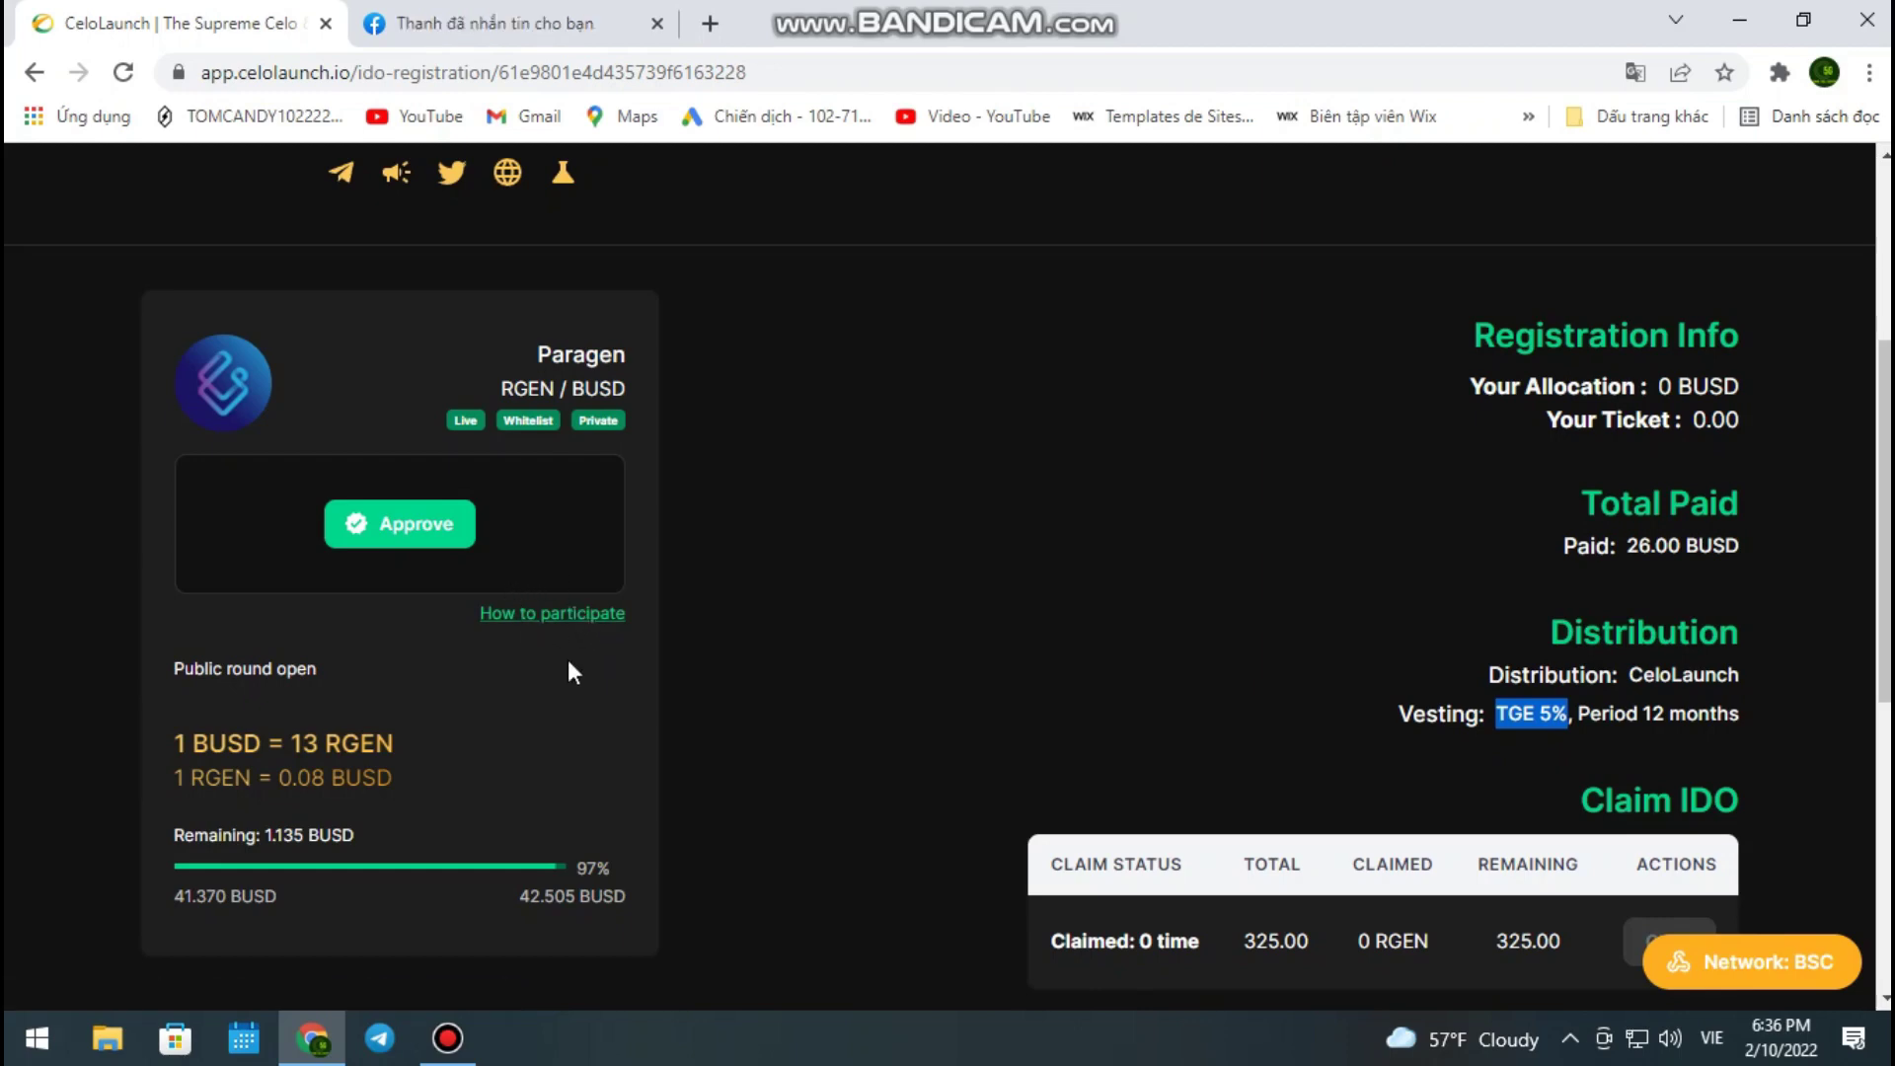
Approve BUSD spending for the Paragen pool and grant the access permission in MetaMask
{"action": "left_click", "coordinate": [392, 539]}
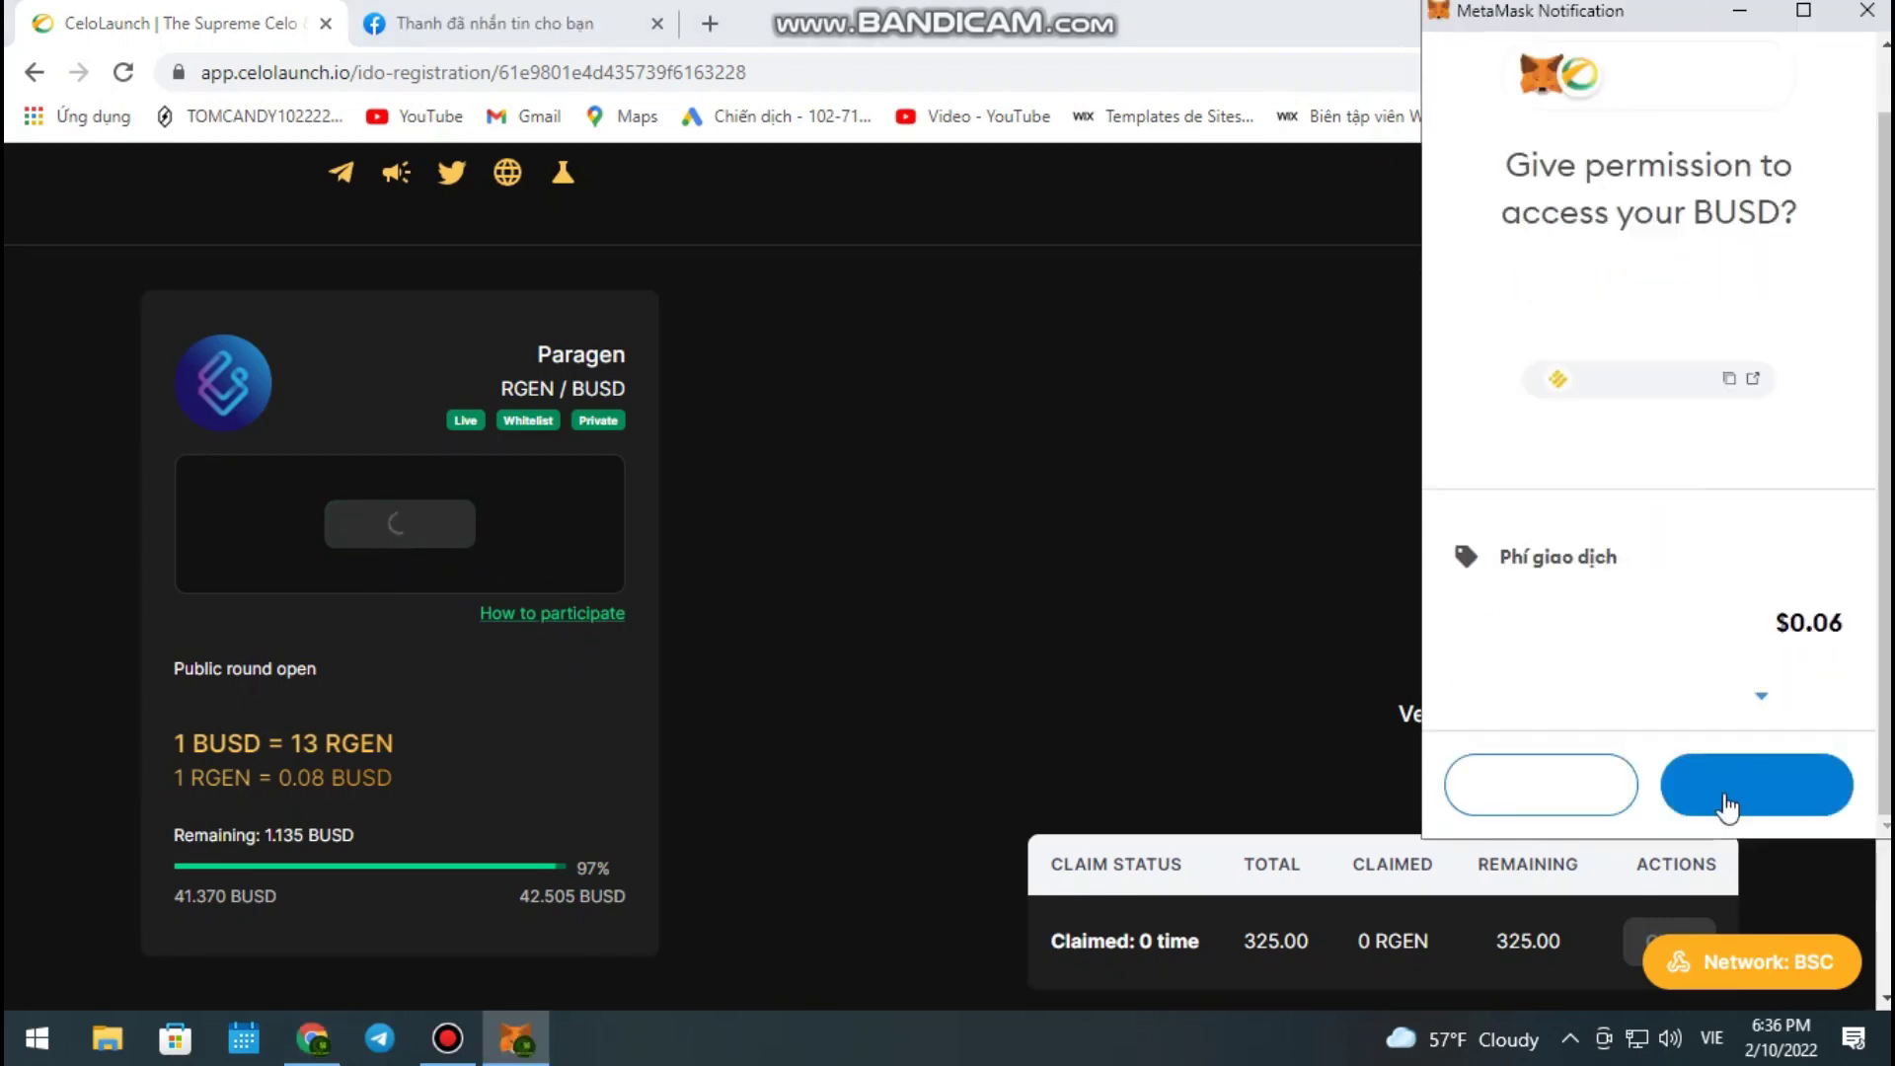
{"action": "left_click", "coordinate": [1788, 807]}
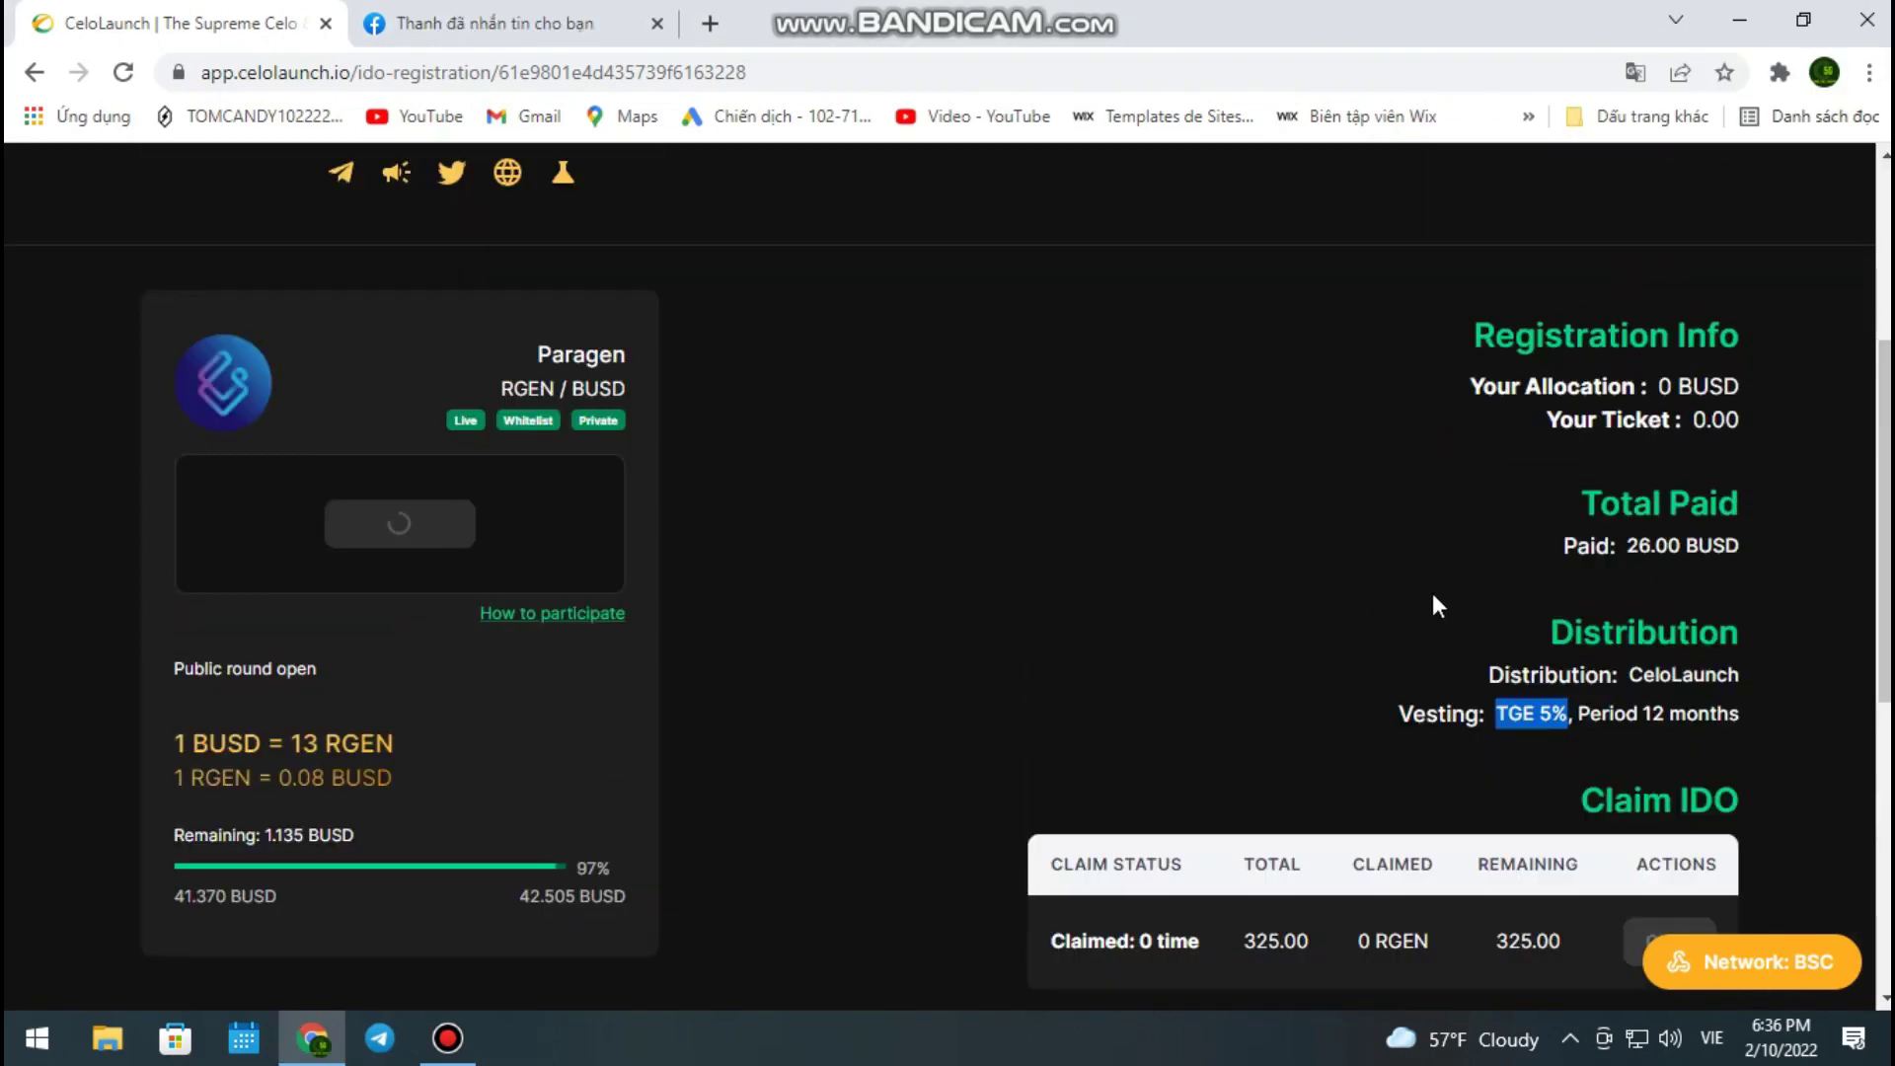
{"action": "scroll", "coordinate": [1431, 594], "scroll_direction": "up", "scroll_amount": 4}
{"action": "scroll", "coordinate": [1429, 565], "scroll_direction": "down", "scroll_amount": 1}
{"action": "scroll", "coordinate": [1428, 564], "scroll_direction": "up", "scroll_amount": 2}
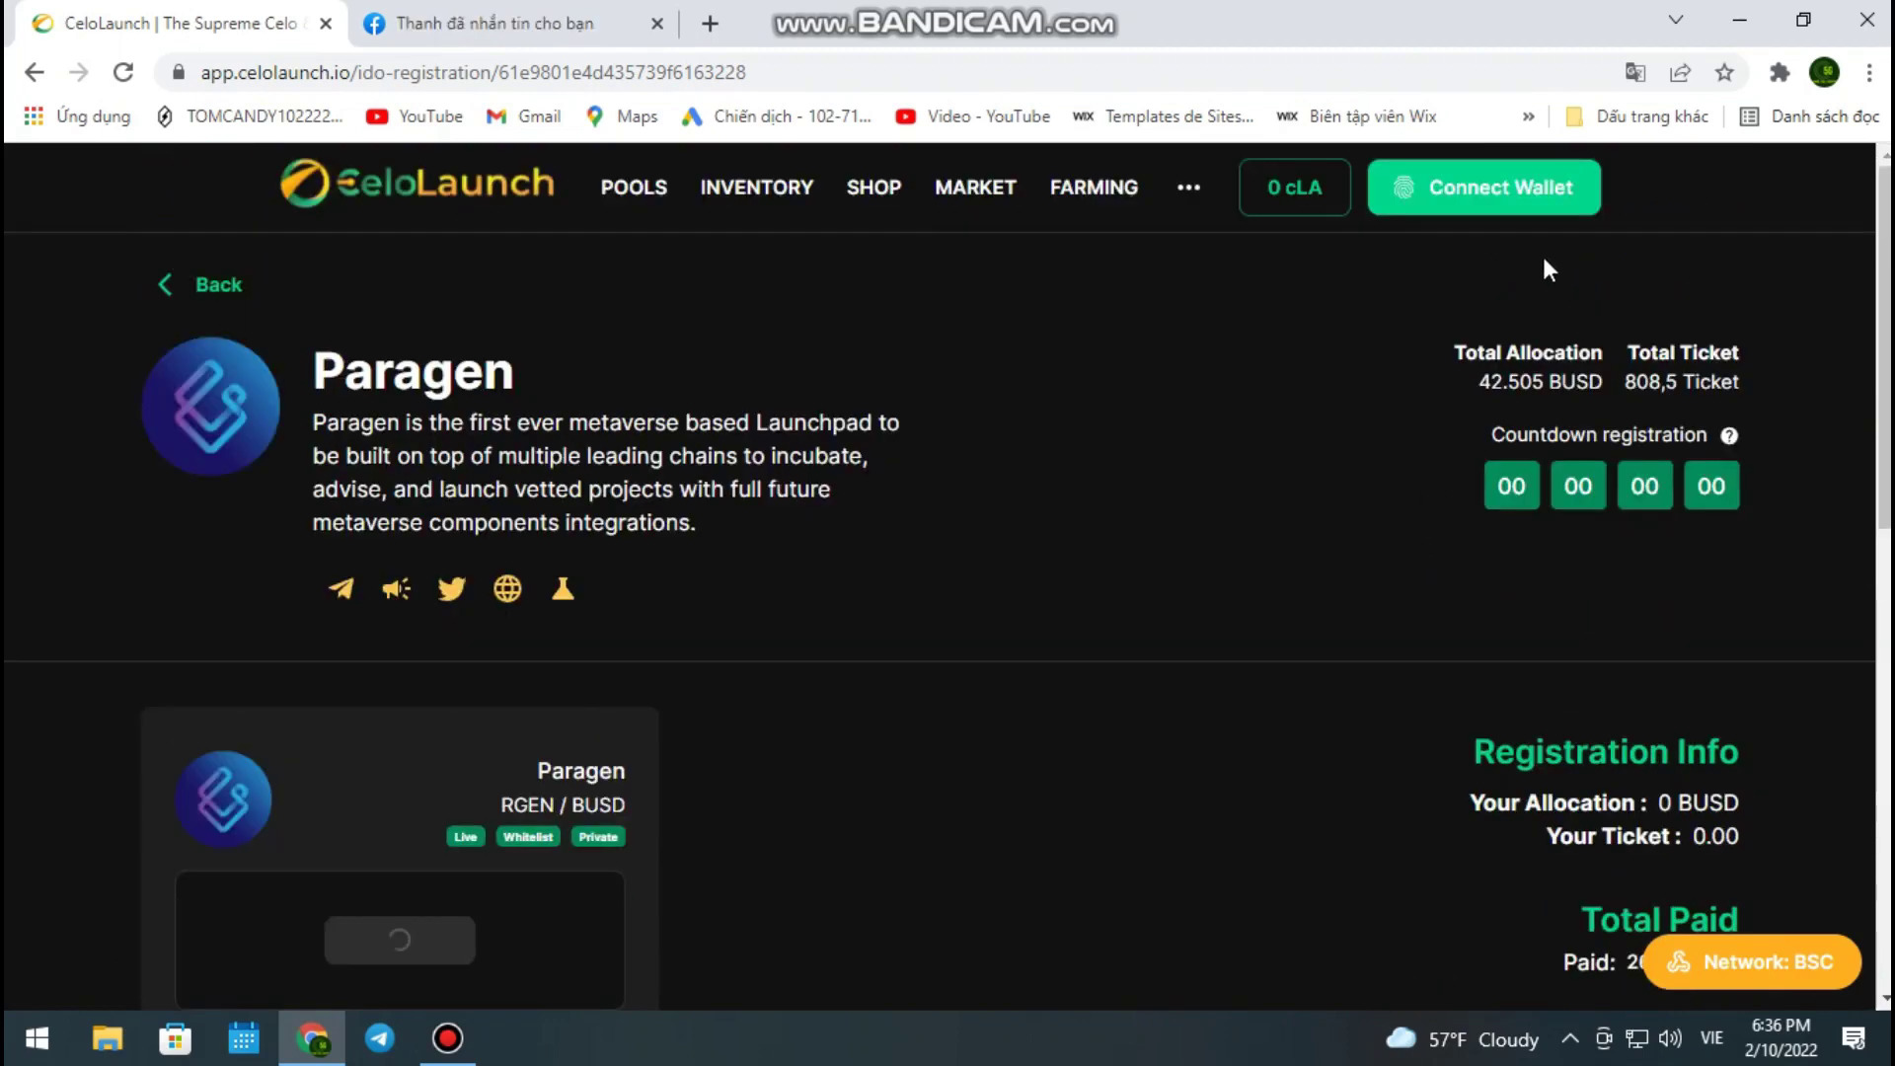
Open the MetaMask wallet and review the active account's token balances on Binance Smart Chain
{"action": "left_click", "coordinate": [1779, 72]}
{"action": "left_click", "coordinate": [1486, 313]}
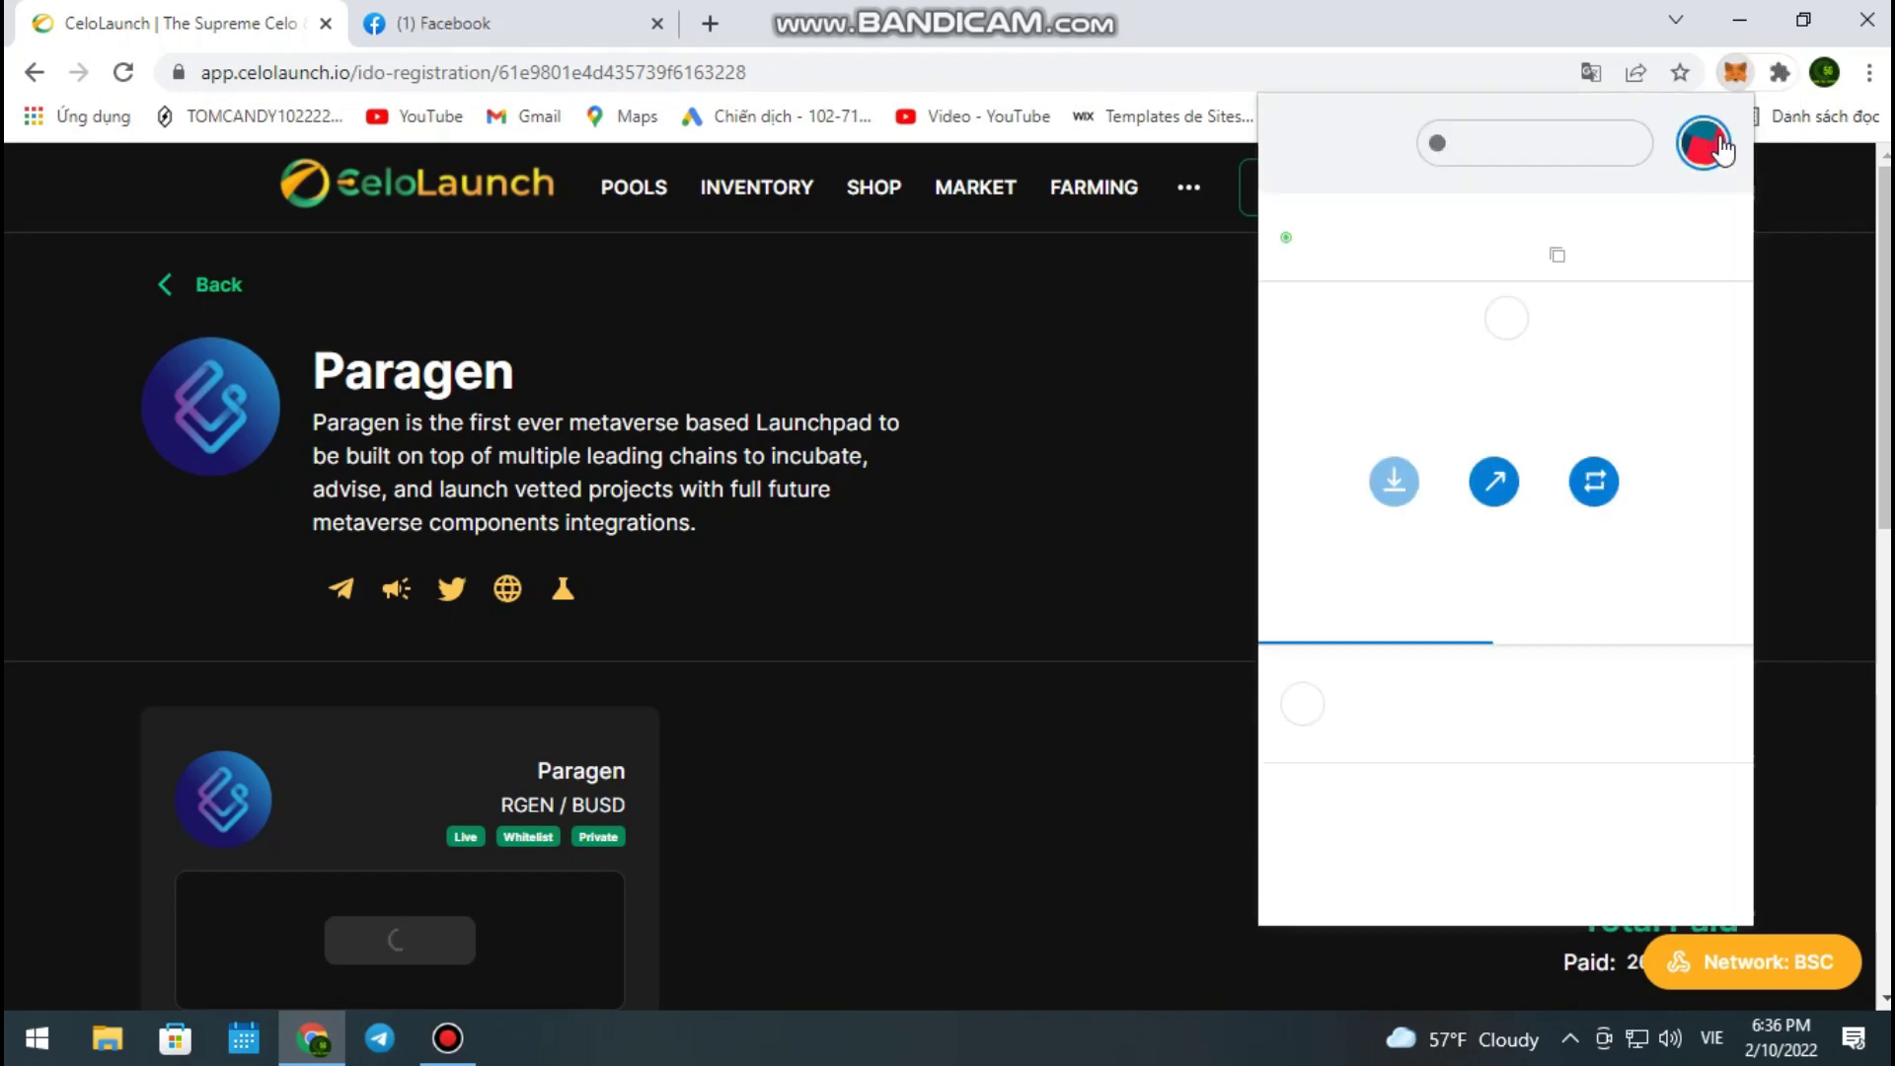
{"action": "scroll", "coordinate": [1553, 473], "scroll_direction": "down", "scroll_amount": 3}
{"action": "scroll", "coordinate": [1552, 473], "scroll_direction": "down", "scroll_amount": 2}
{"action": "scroll", "coordinate": [1459, 366], "scroll_direction": "up", "scroll_amount": 3}
{"action": "scroll", "coordinate": [1459, 360], "scroll_direction": "down", "scroll_amount": 5}
{"action": "scroll", "coordinate": [1458, 381], "scroll_direction": "up", "scroll_amount": 4}
Browse the list of MetaMask accounts and close the wallet without switching accounts
{"action": "left_click", "coordinate": [1701, 144]}
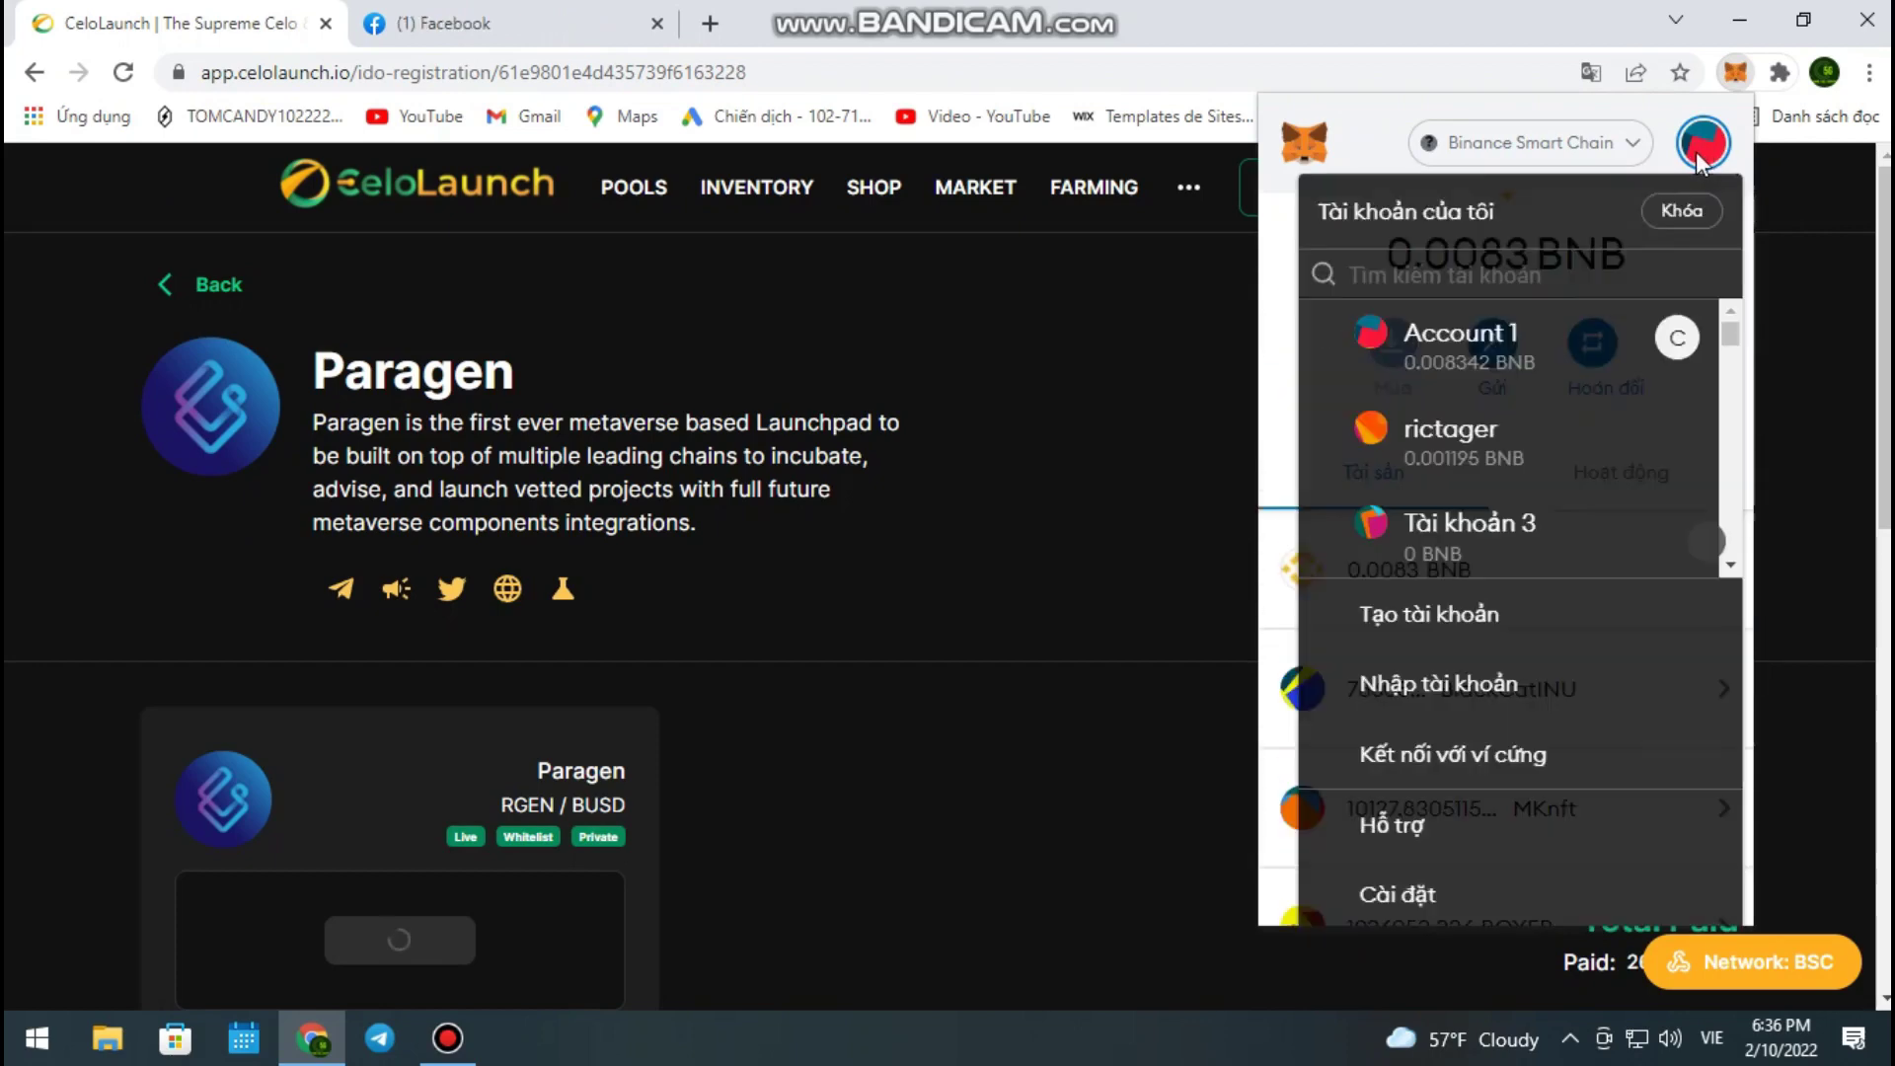
{"action": "scroll", "coordinate": [1606, 425], "scroll_direction": "down", "scroll_amount": 2}
{"action": "scroll", "coordinate": [1609, 473], "scroll_direction": "down", "scroll_amount": 3}
{"action": "scroll", "coordinate": [1607, 473], "scroll_direction": "up", "scroll_amount": 1}
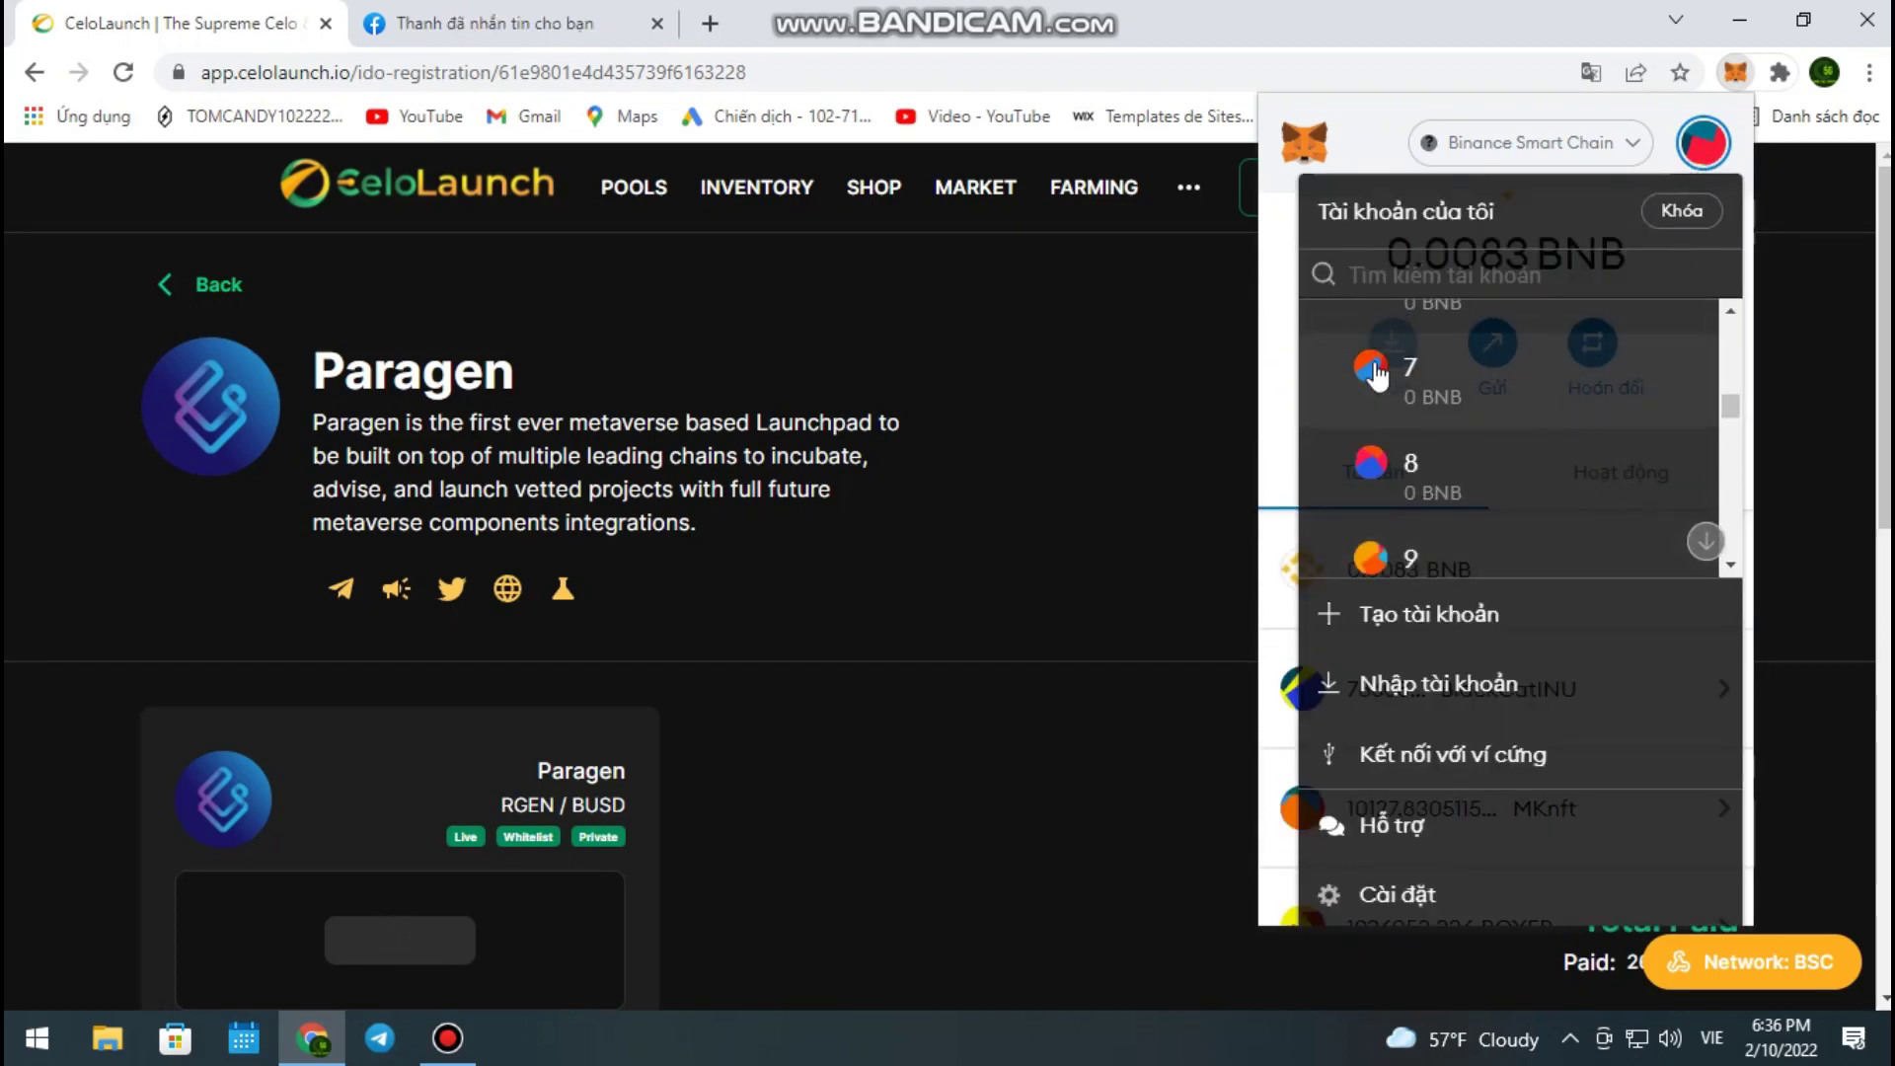
{"action": "left_click", "coordinate": [1157, 413]}
Reload the Paragen pool page to refresh its approval state
{"action": "scroll", "coordinate": [1334, 576], "scroll_direction": "down", "scroll_amount": 4}
{"action": "scroll", "coordinate": [1327, 571], "scroll_direction": "up", "scroll_amount": 4}
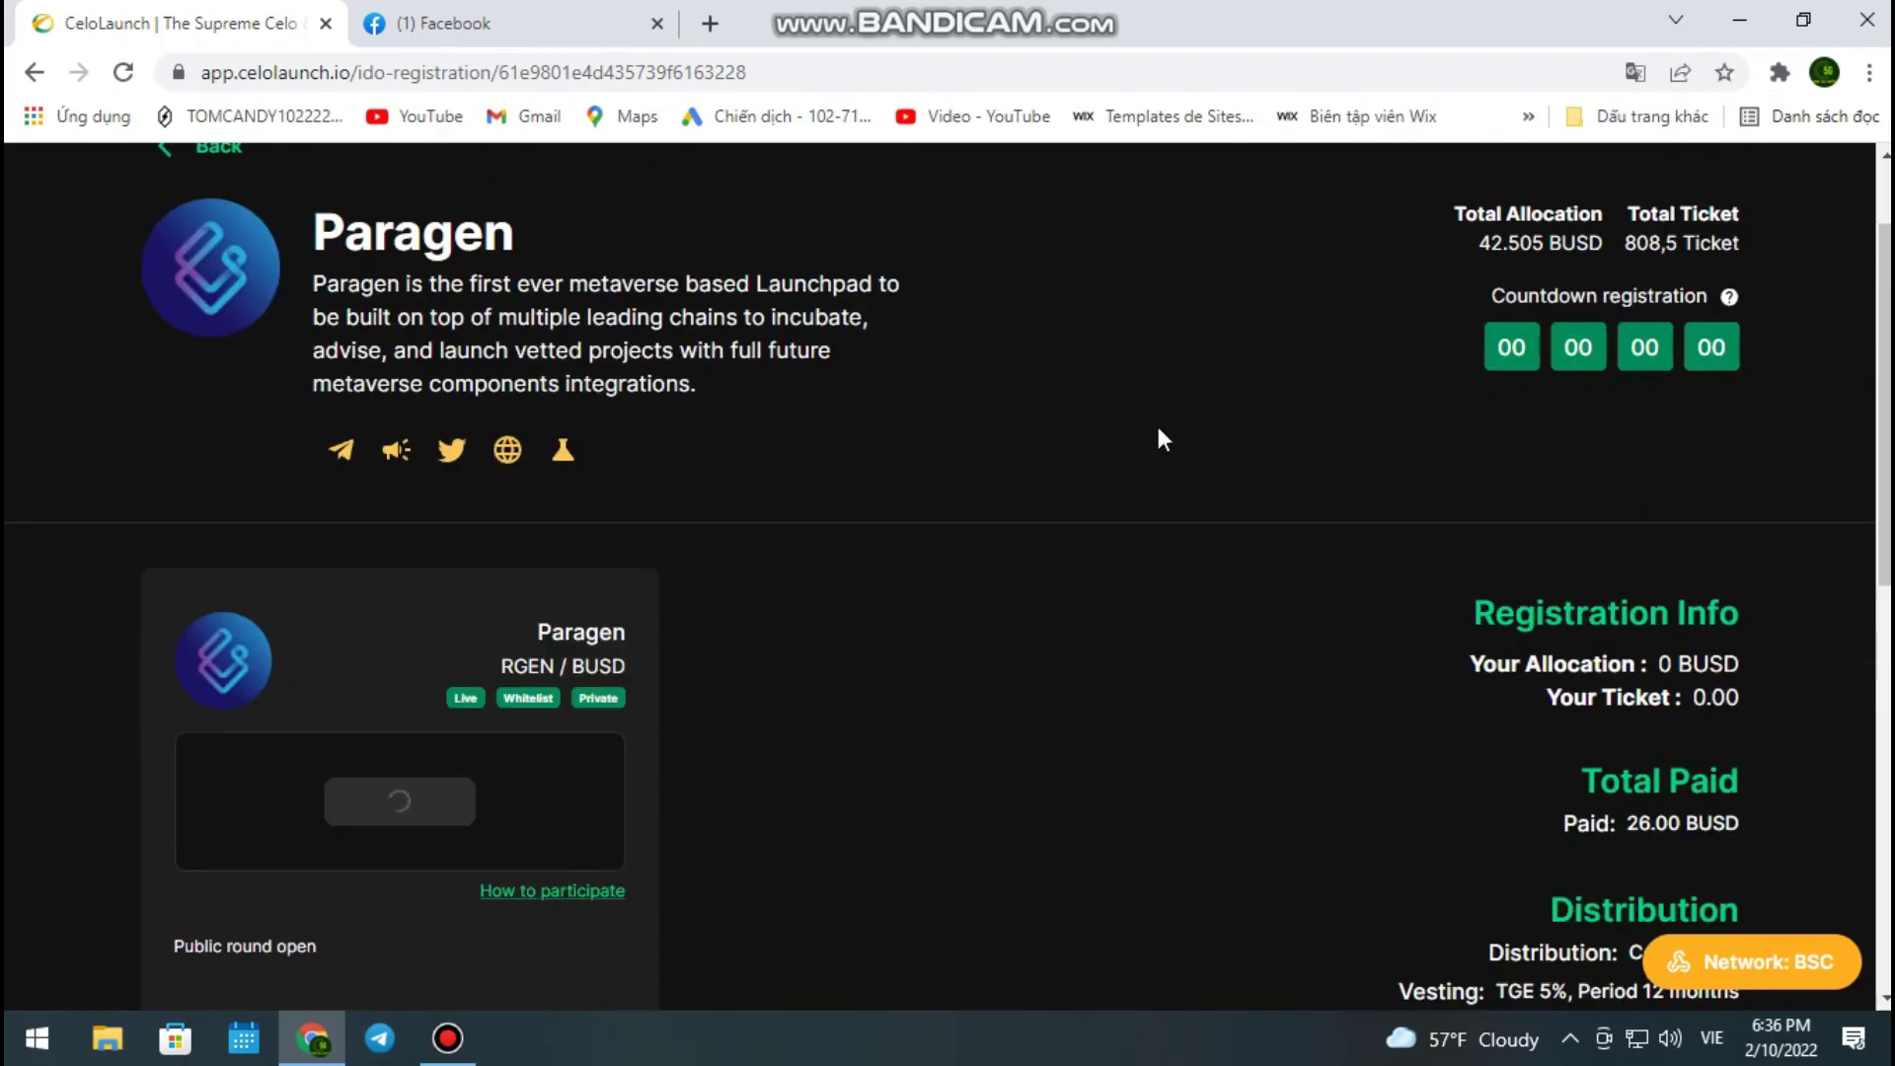
{"action": "left_click", "coordinate": [118, 78]}
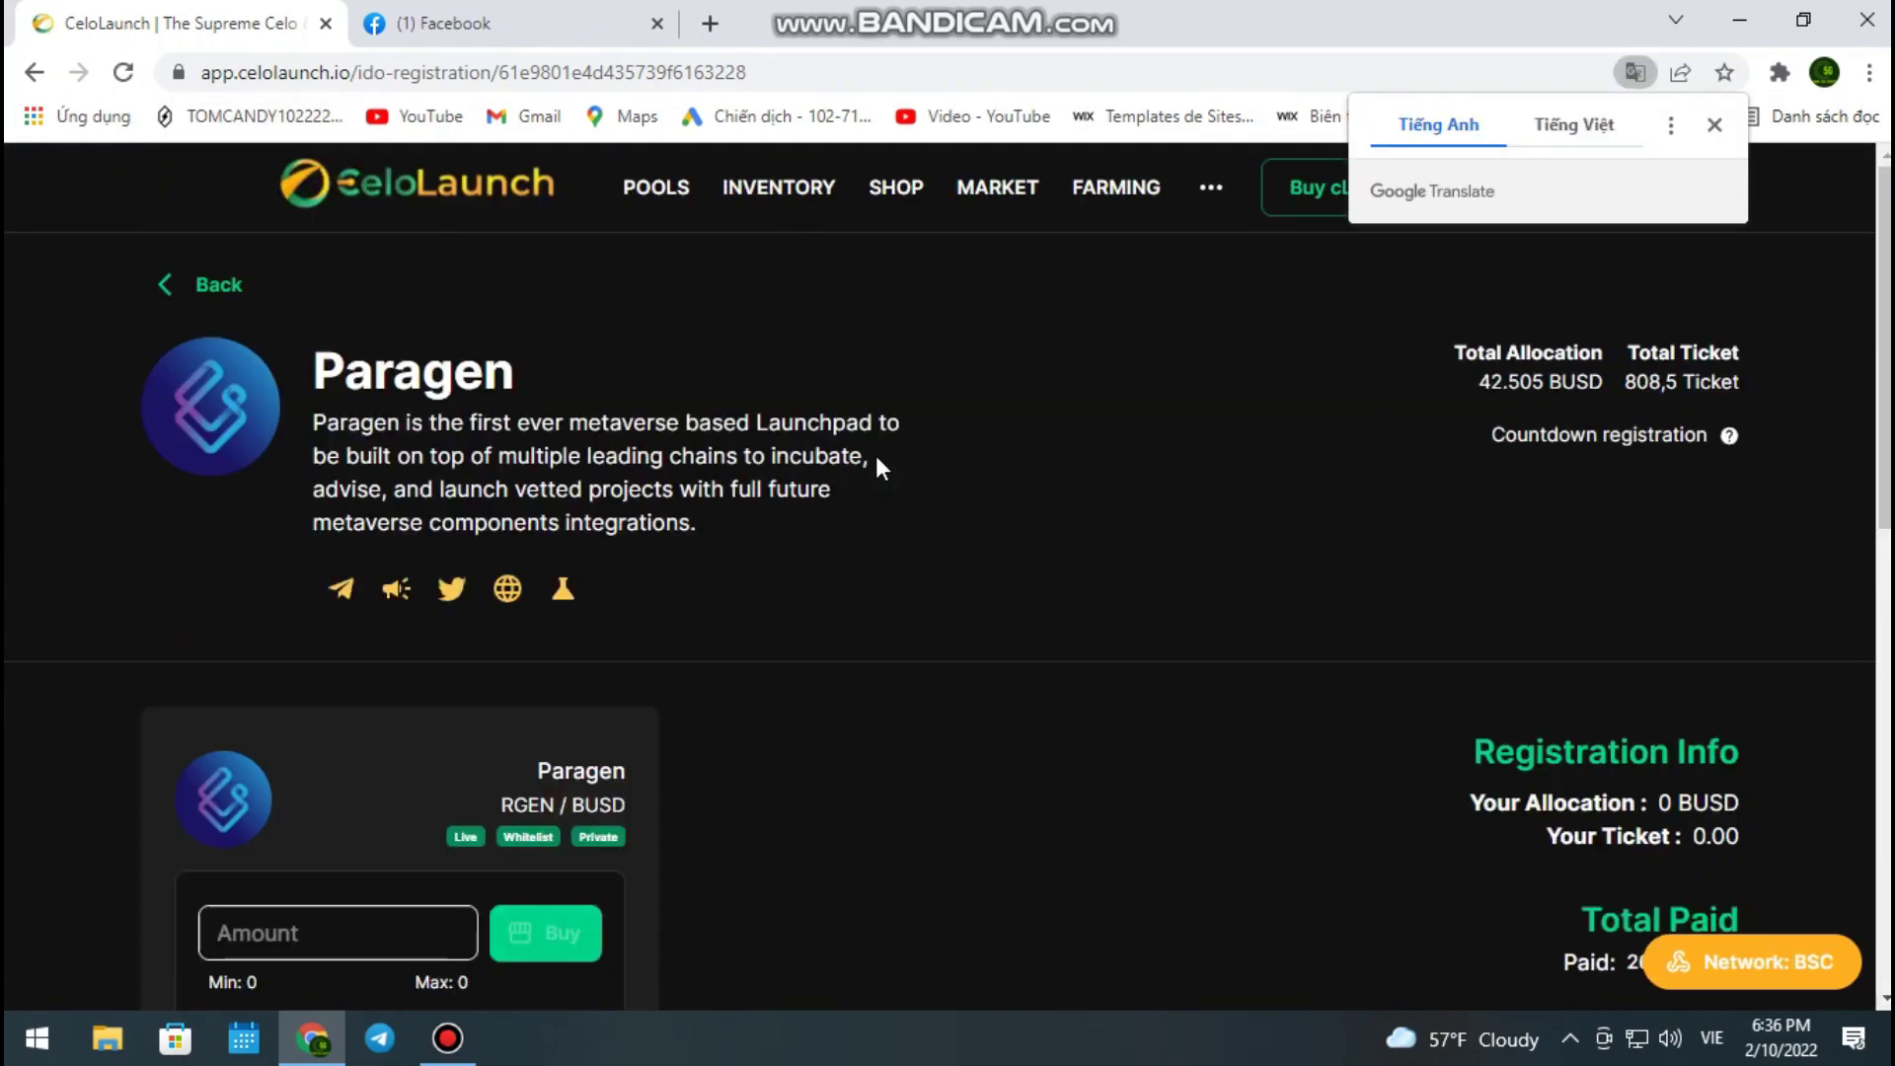
Examine the Paragen purchase form and highlight the BUSD amount under Total Paid
{"action": "scroll", "coordinate": [875, 459], "scroll_direction": "down", "scroll_amount": 3}
{"action": "scroll", "coordinate": [868, 474], "scroll_direction": "down", "scroll_amount": 4}
{"action": "scroll", "coordinate": [789, 483], "scroll_direction": "up", "scroll_amount": 3}
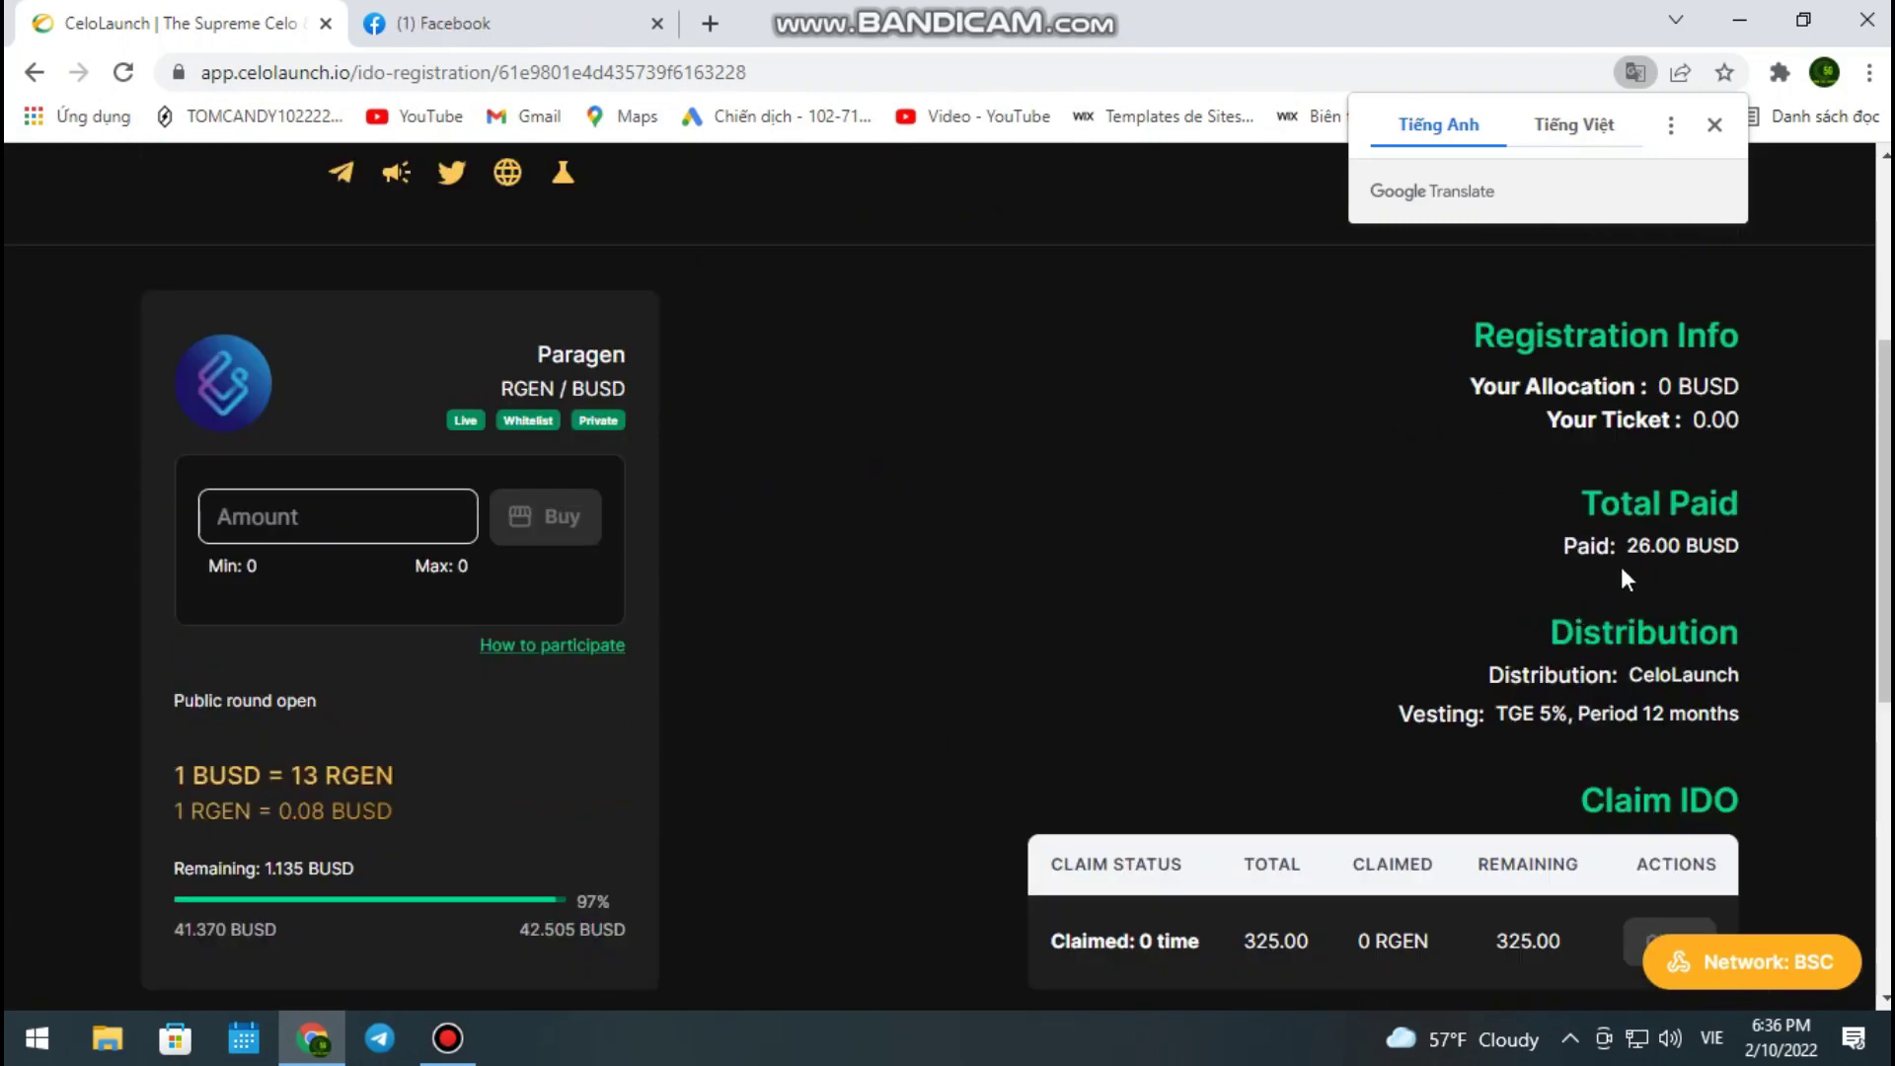
{"action": "left_click_drag", "start_coordinate": [1628, 548], "coordinate": [1649, 553]}
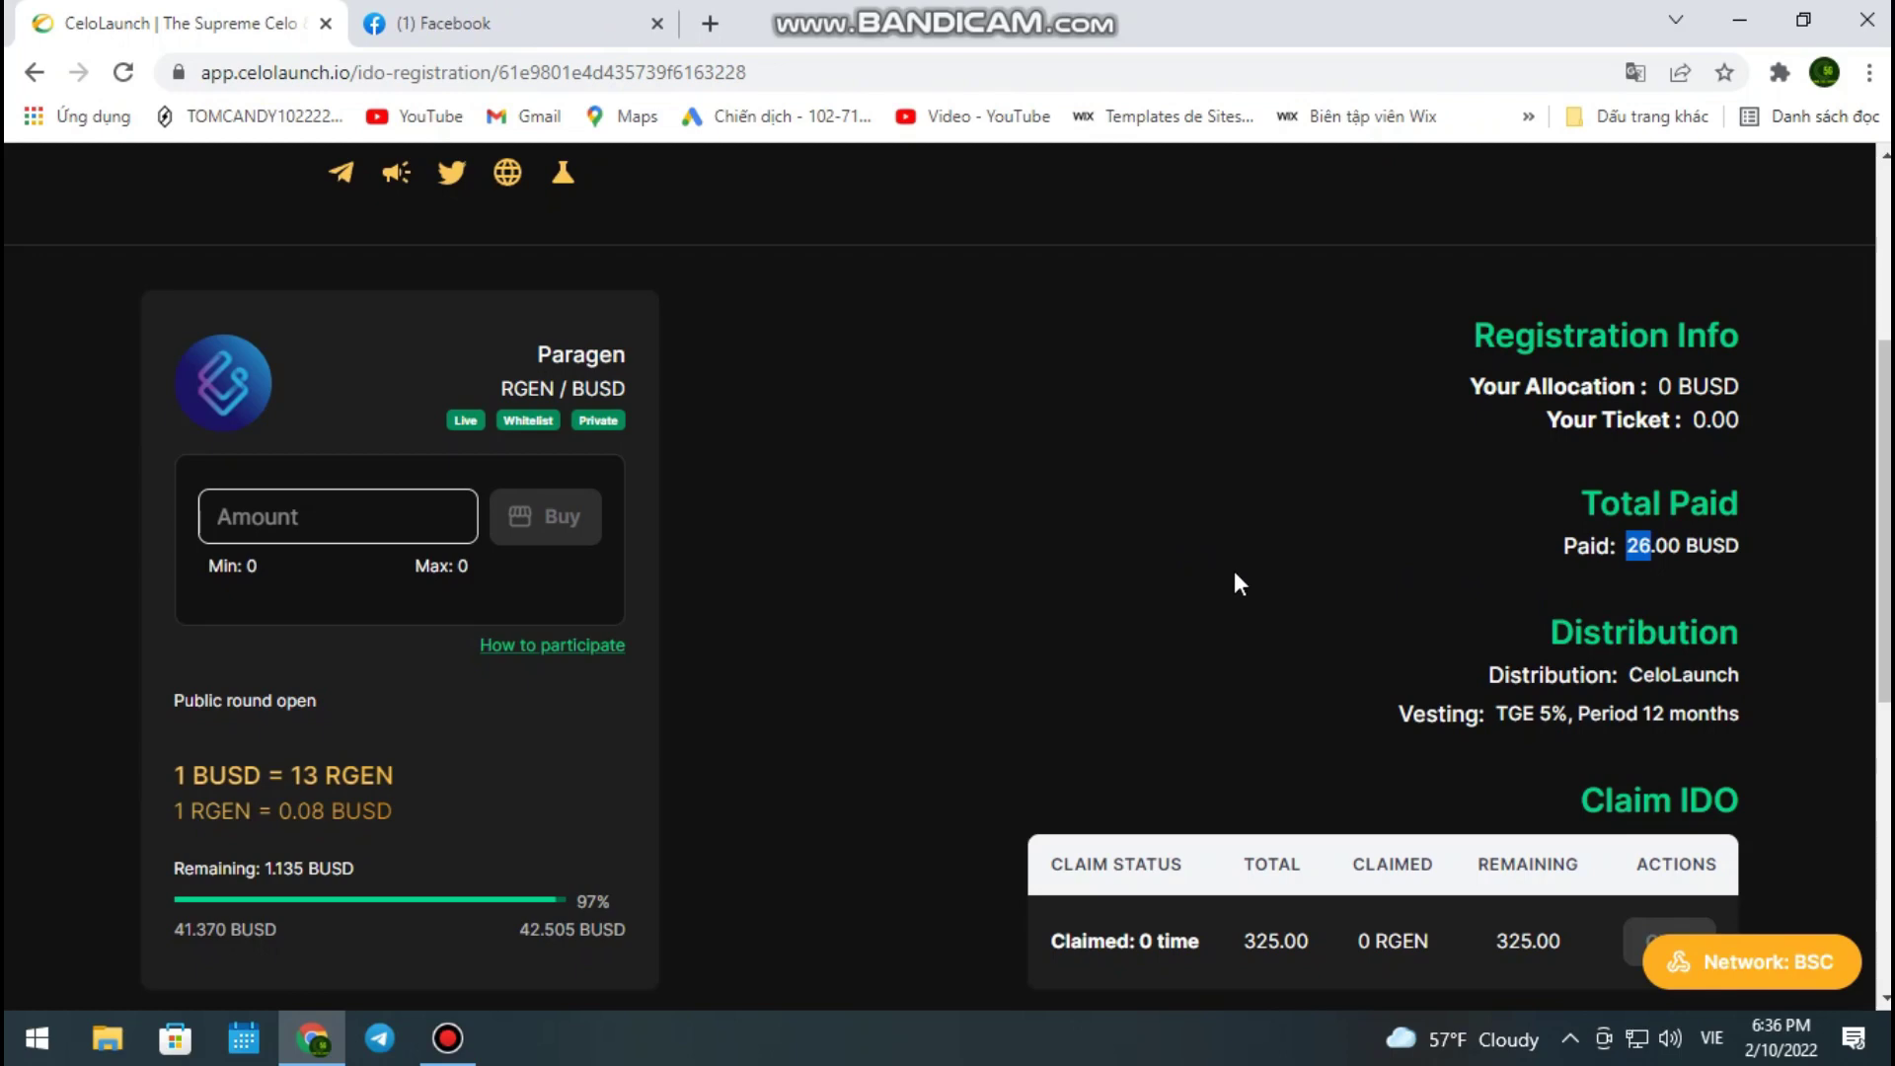
Look over the rest of the Paragen purchase page, then return to the pools list and browse the upcoming and live pools
{"action": "scroll", "coordinate": [1234, 572], "scroll_direction": "down", "scroll_amount": 3}
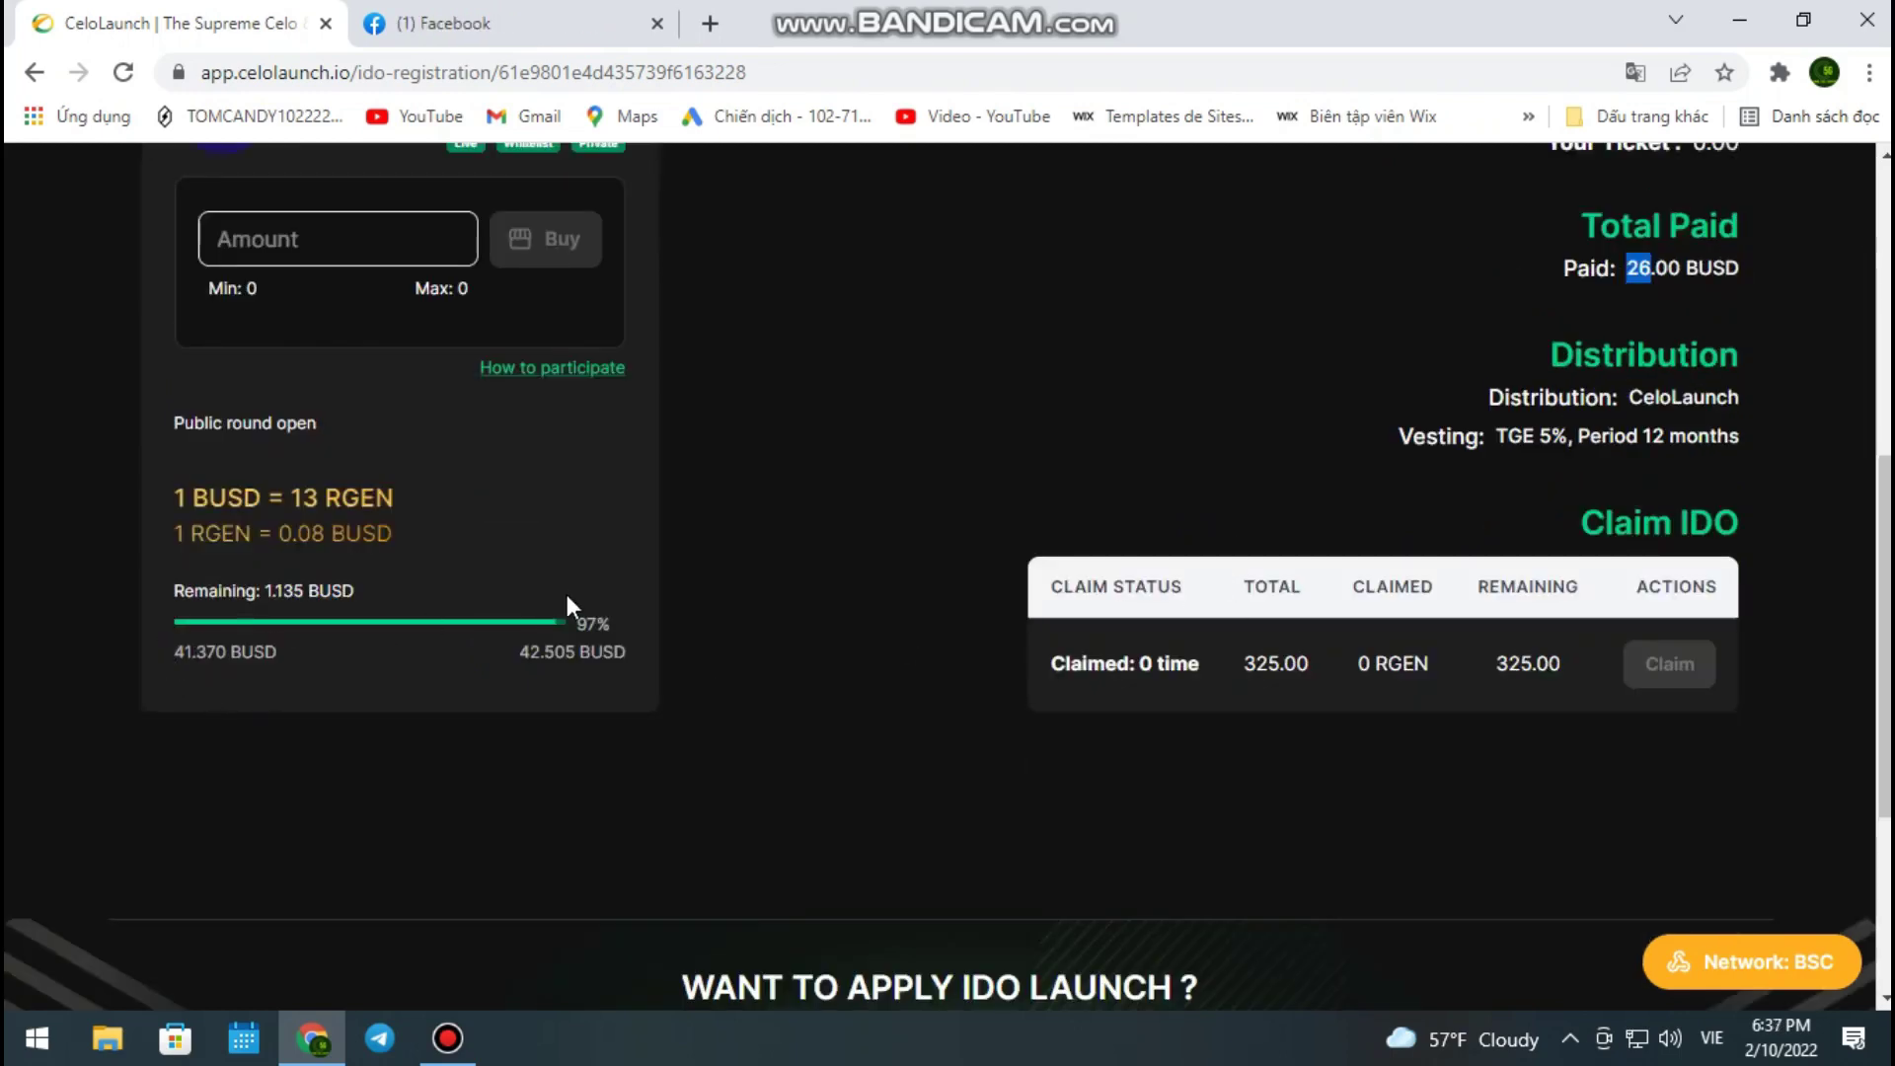
{"action": "scroll", "coordinate": [817, 593], "scroll_direction": "up", "scroll_amount": 7}
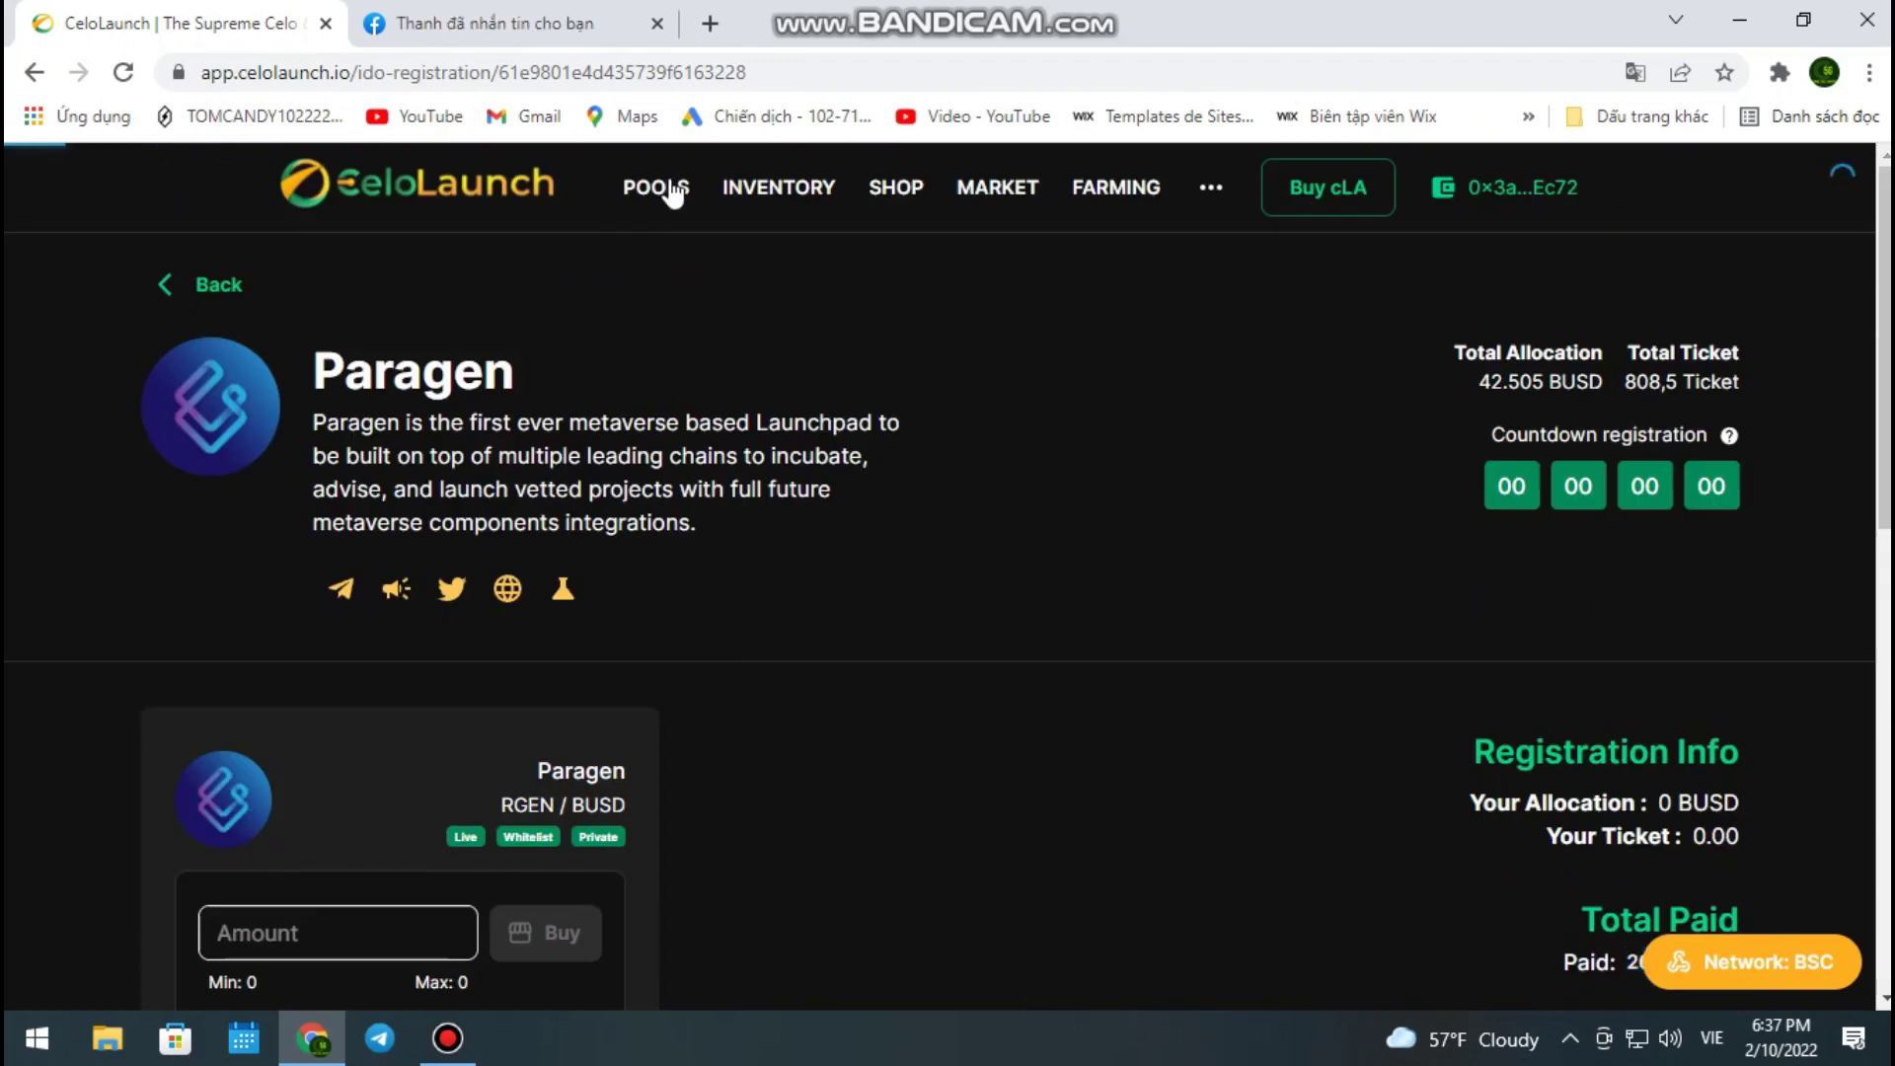
{"action": "left_click", "coordinate": [661, 187]}
{"action": "scroll", "coordinate": [1061, 538], "scroll_direction": "down", "scroll_amount": 8}
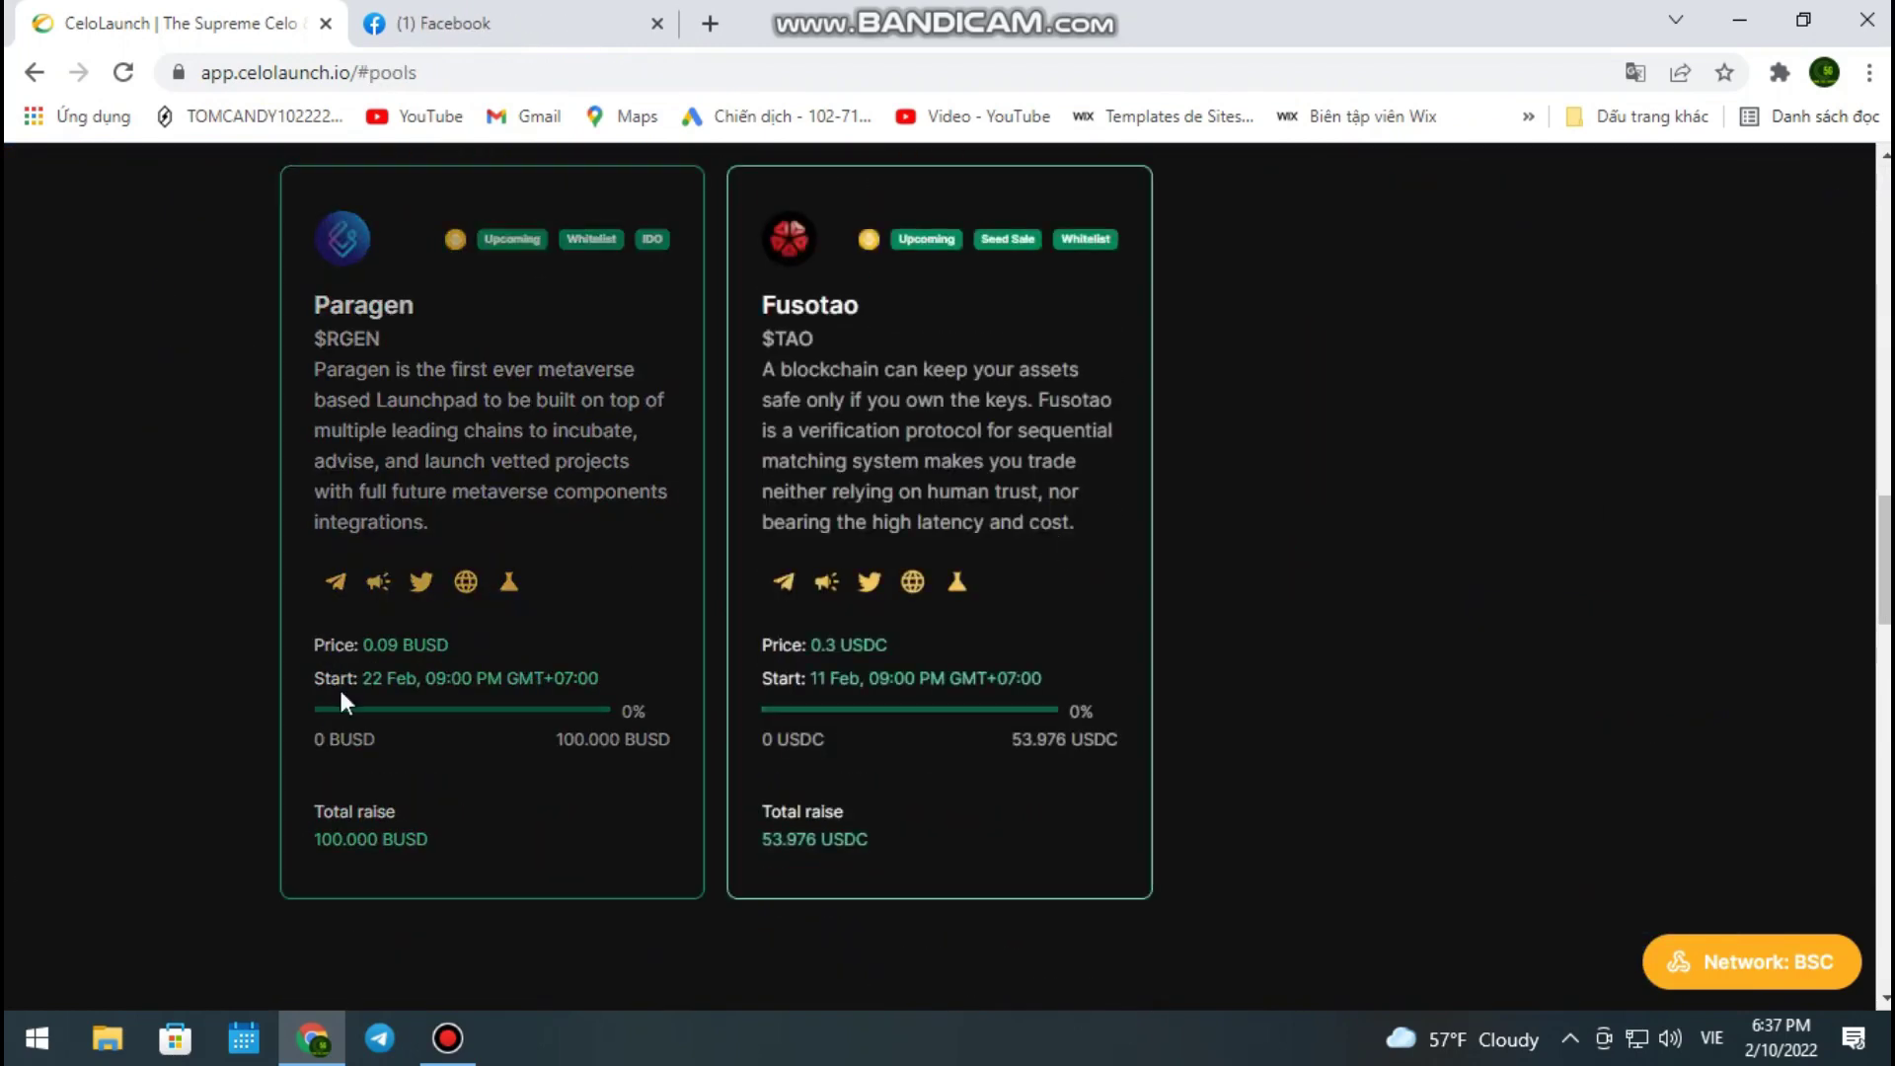
{"action": "scroll", "coordinate": [405, 375], "scroll_direction": "up", "scroll_amount": 3}
{"action": "scroll", "coordinate": [478, 789], "scroll_direction": "down", "scroll_amount": 2}
{"action": "scroll", "coordinate": [478, 789], "scroll_direction": "down", "scroll_amount": 1}
{"action": "scroll", "coordinate": [389, 711], "scroll_direction": "up", "scroll_amount": 4}
{"action": "scroll", "coordinate": [425, 713], "scroll_direction": "up", "scroll_amount": 3}
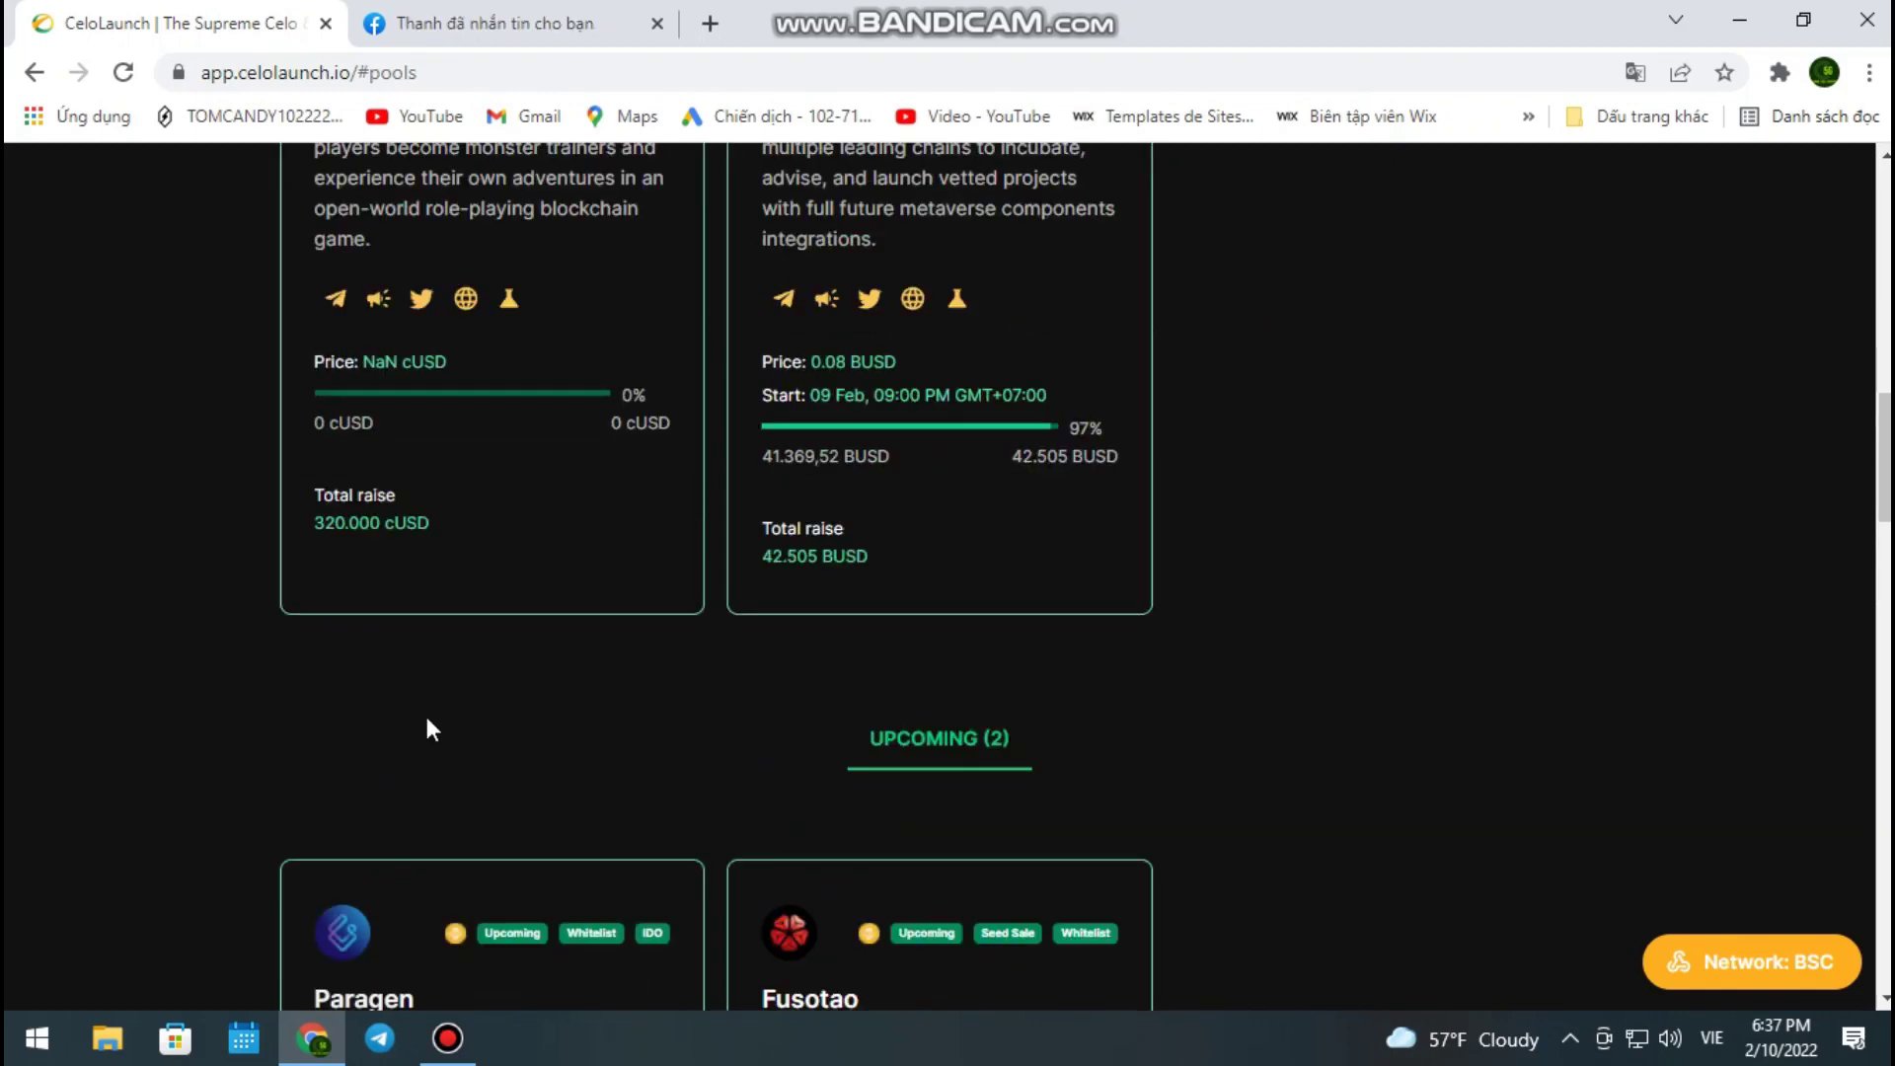
{"action": "scroll", "coordinate": [434, 706], "scroll_direction": "up", "scroll_amount": 4}
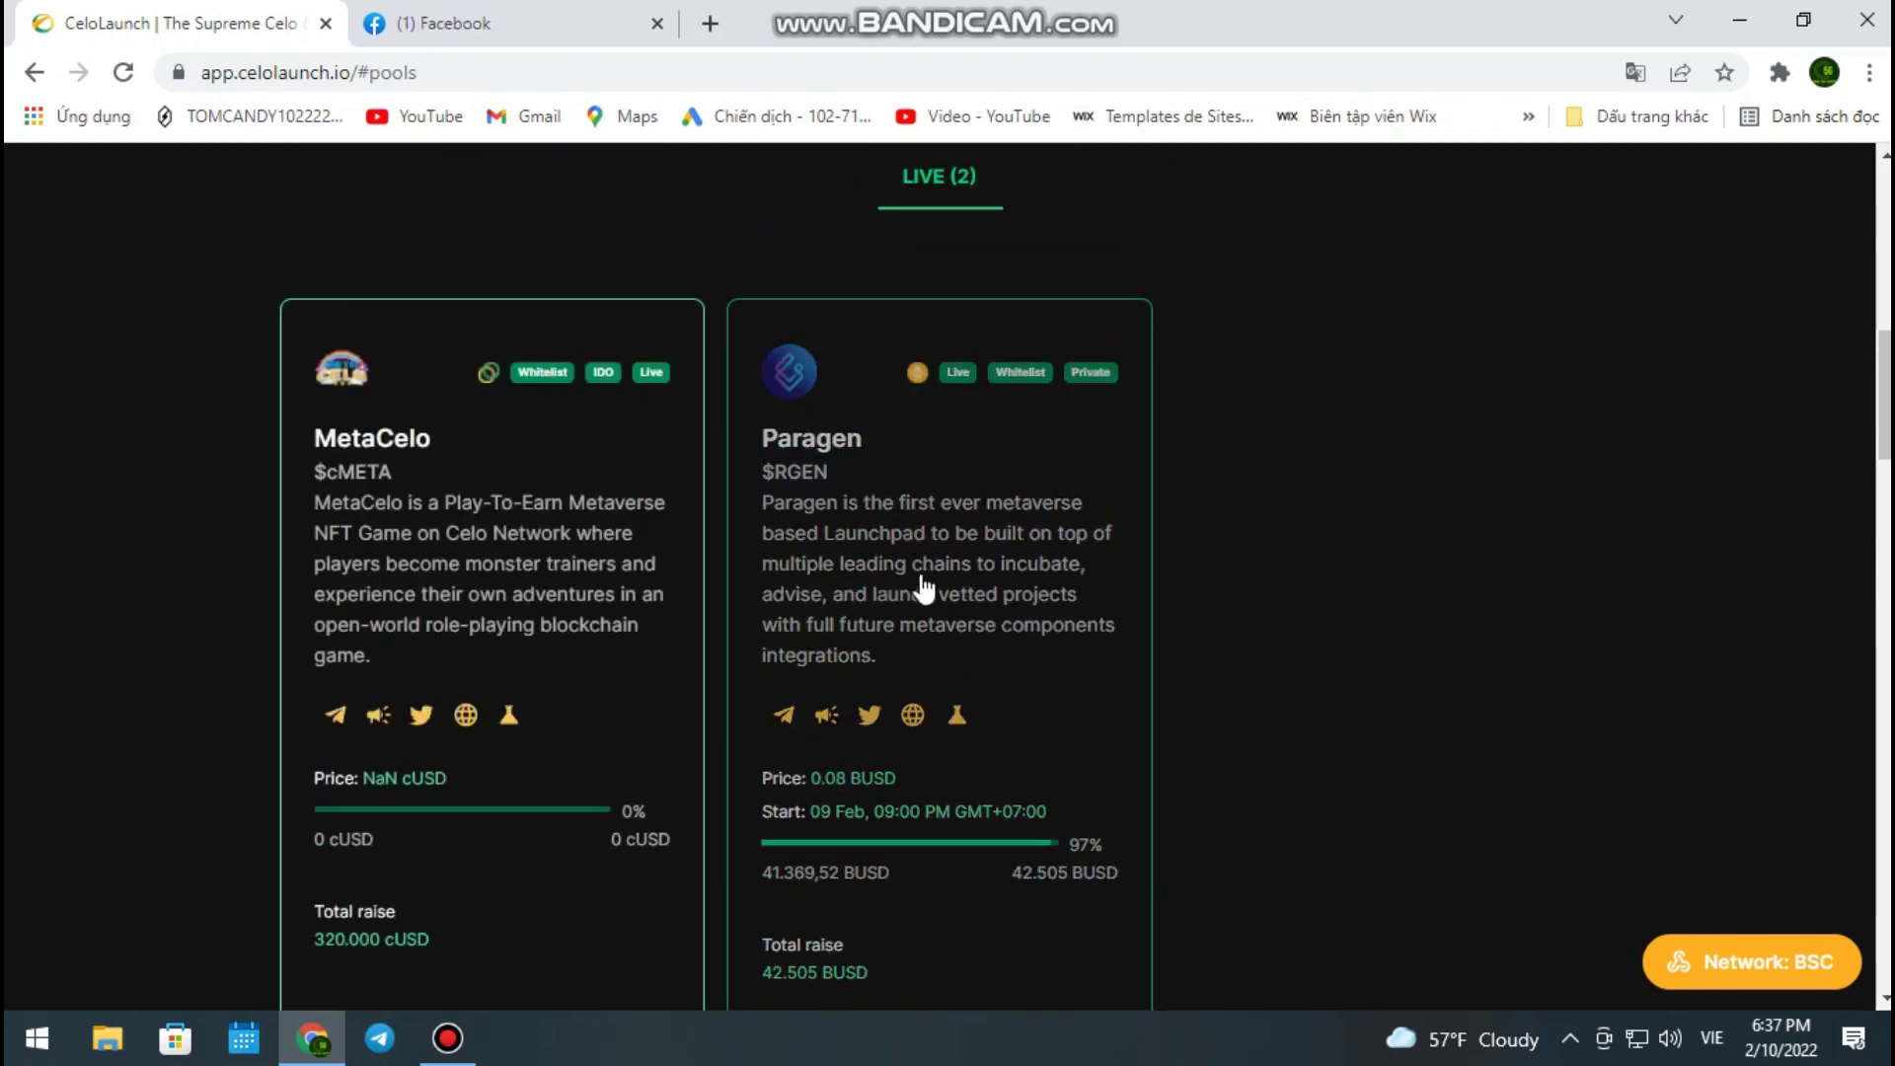
Compare the price, start date and total raise of the live Paragen pool with those of the upcoming Paragen IDO
{"action": "scroll", "coordinate": [923, 584], "scroll_direction": "down", "scroll_amount": 4}
{"action": "scroll", "coordinate": [969, 441], "scroll_direction": "up", "scroll_amount": 4}
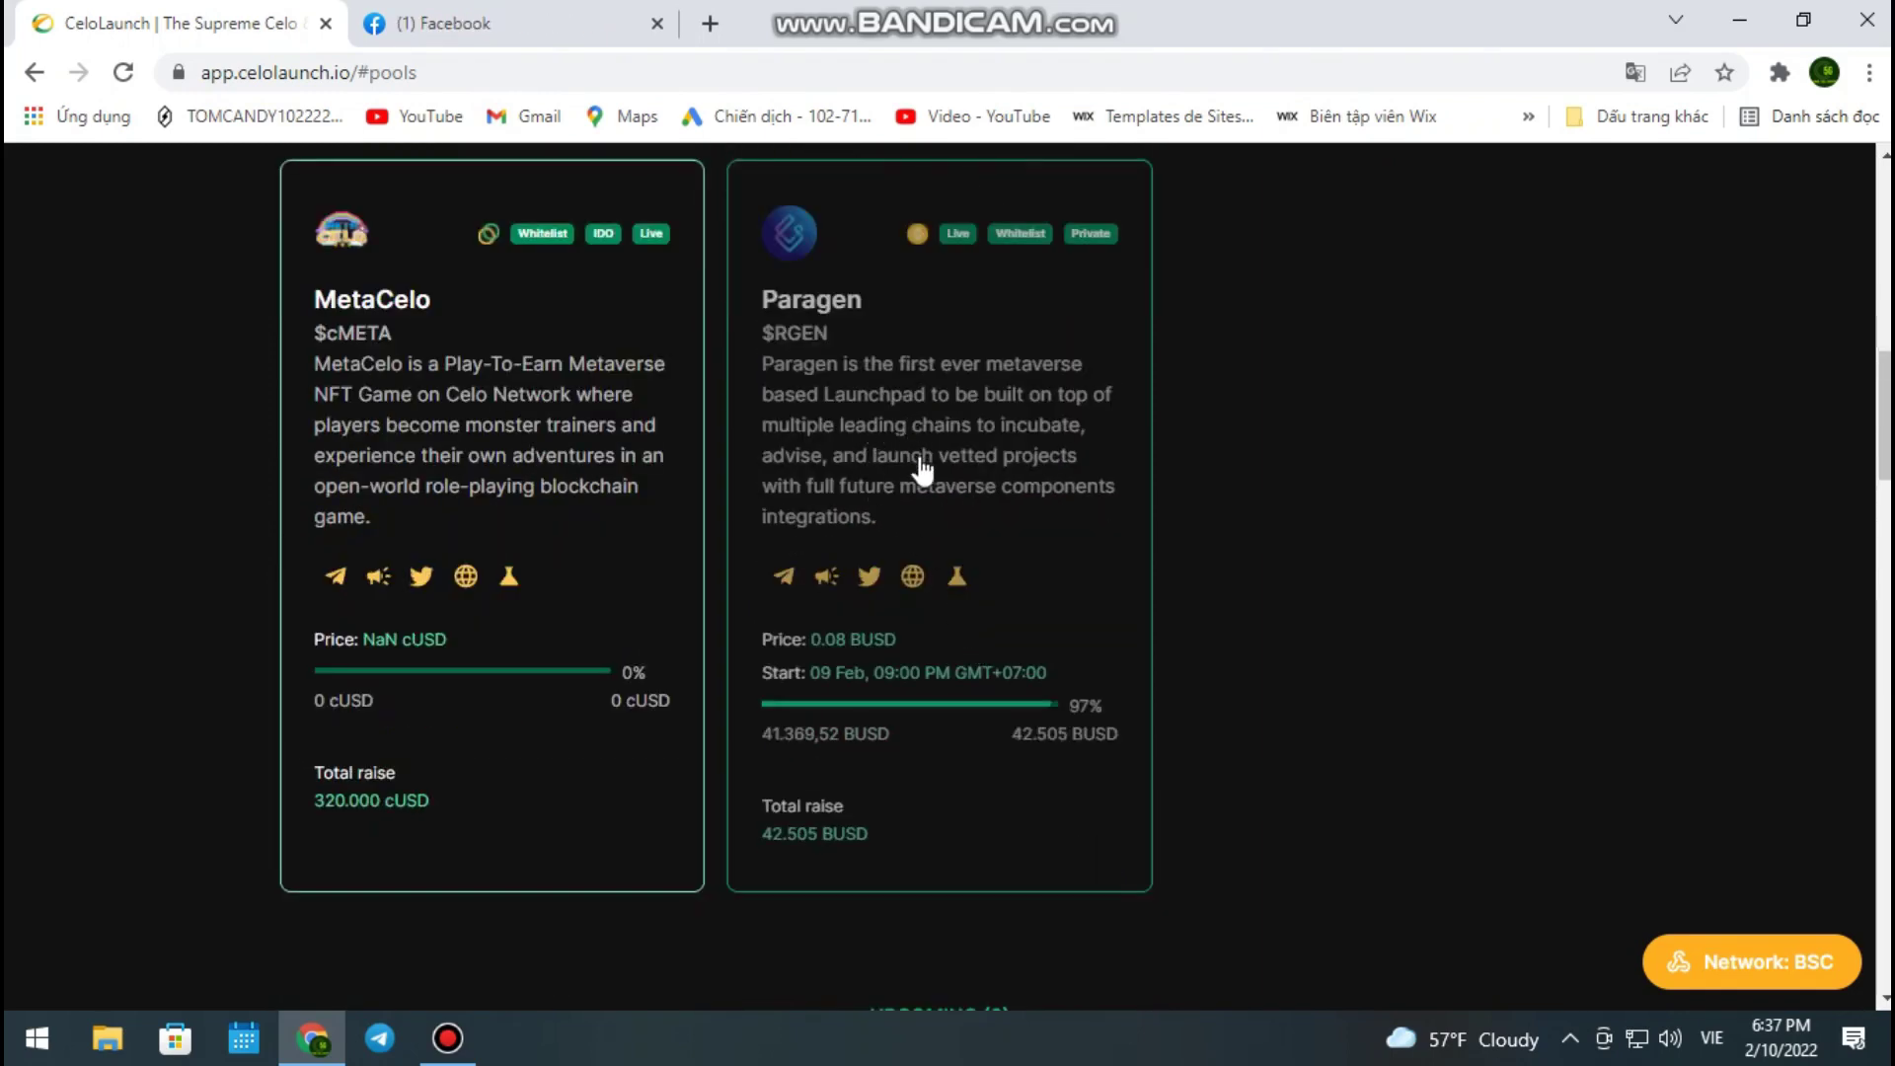
{"action": "scroll", "coordinate": [922, 472], "scroll_direction": "down", "scroll_amount": 5}
{"action": "scroll", "coordinate": [922, 478], "scroll_direction": "down", "scroll_amount": 4}
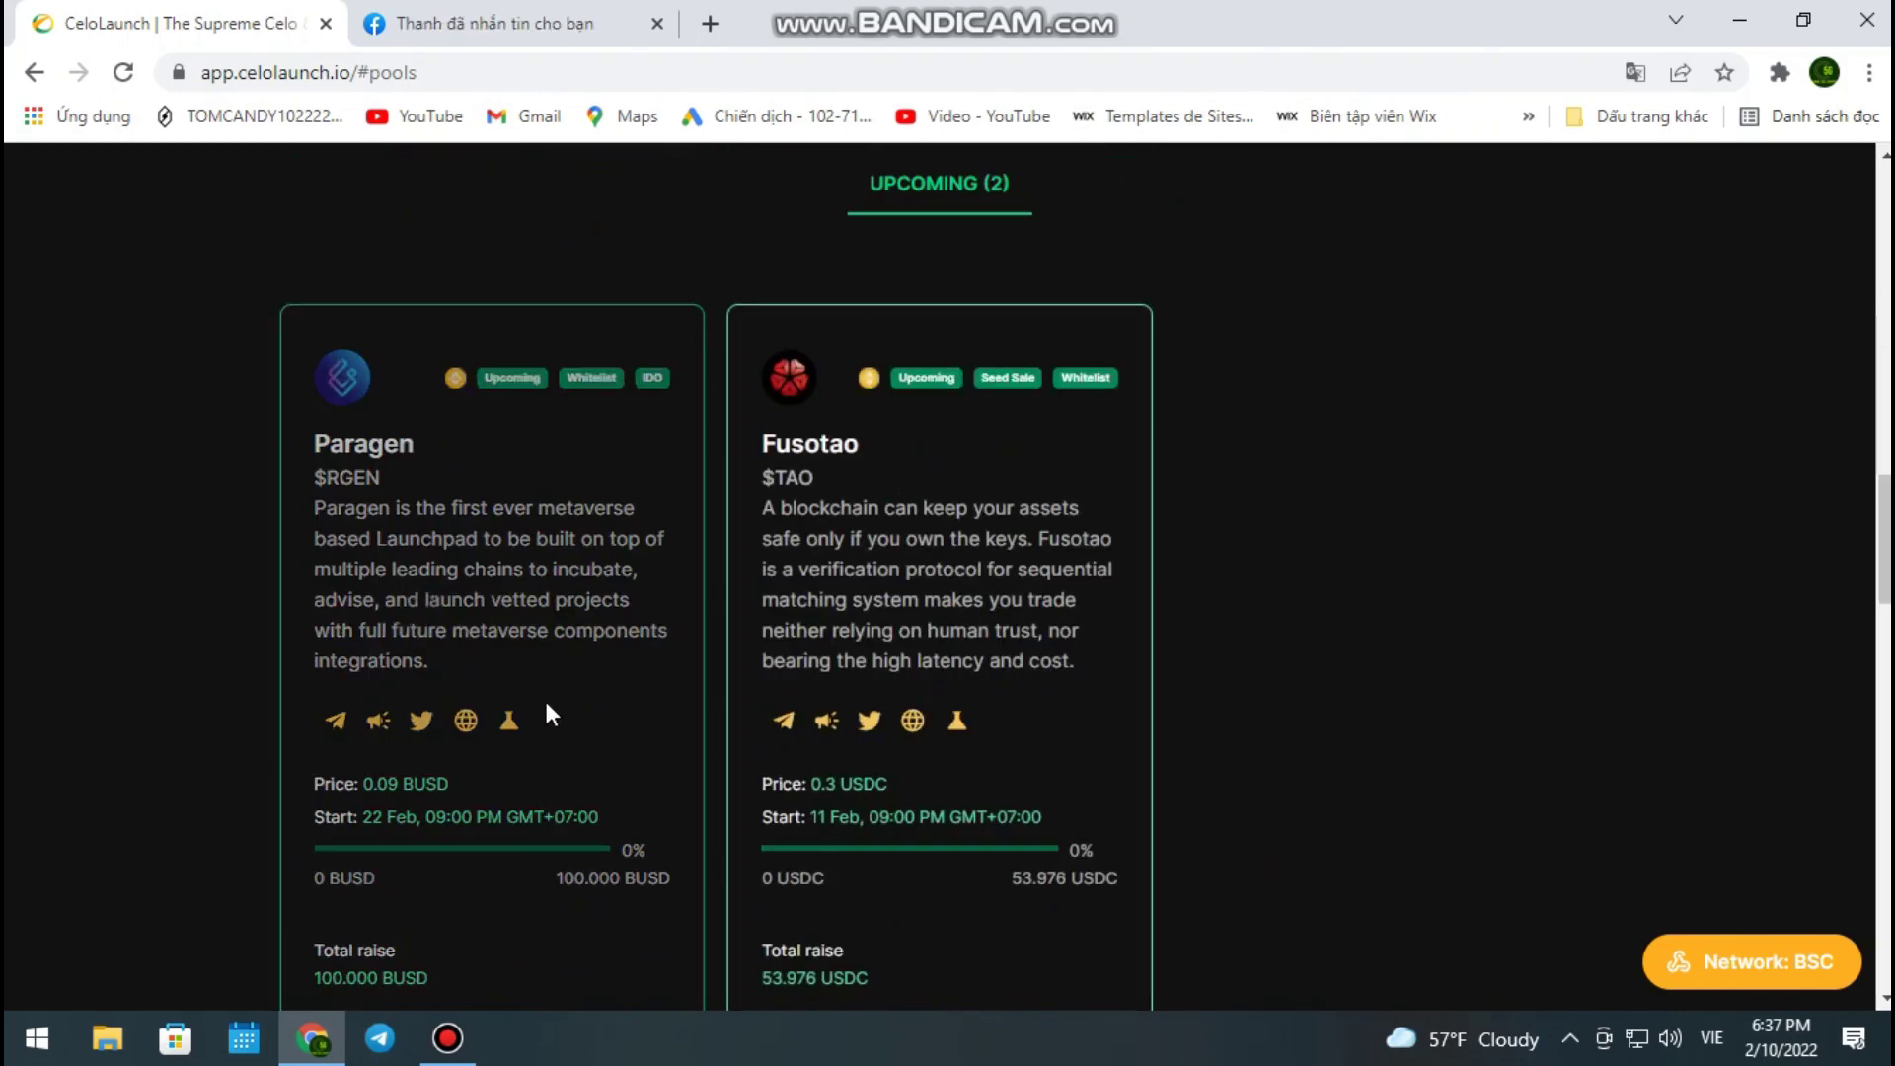
{"action": "scroll", "coordinate": [533, 701], "scroll_direction": "down", "scroll_amount": 1}
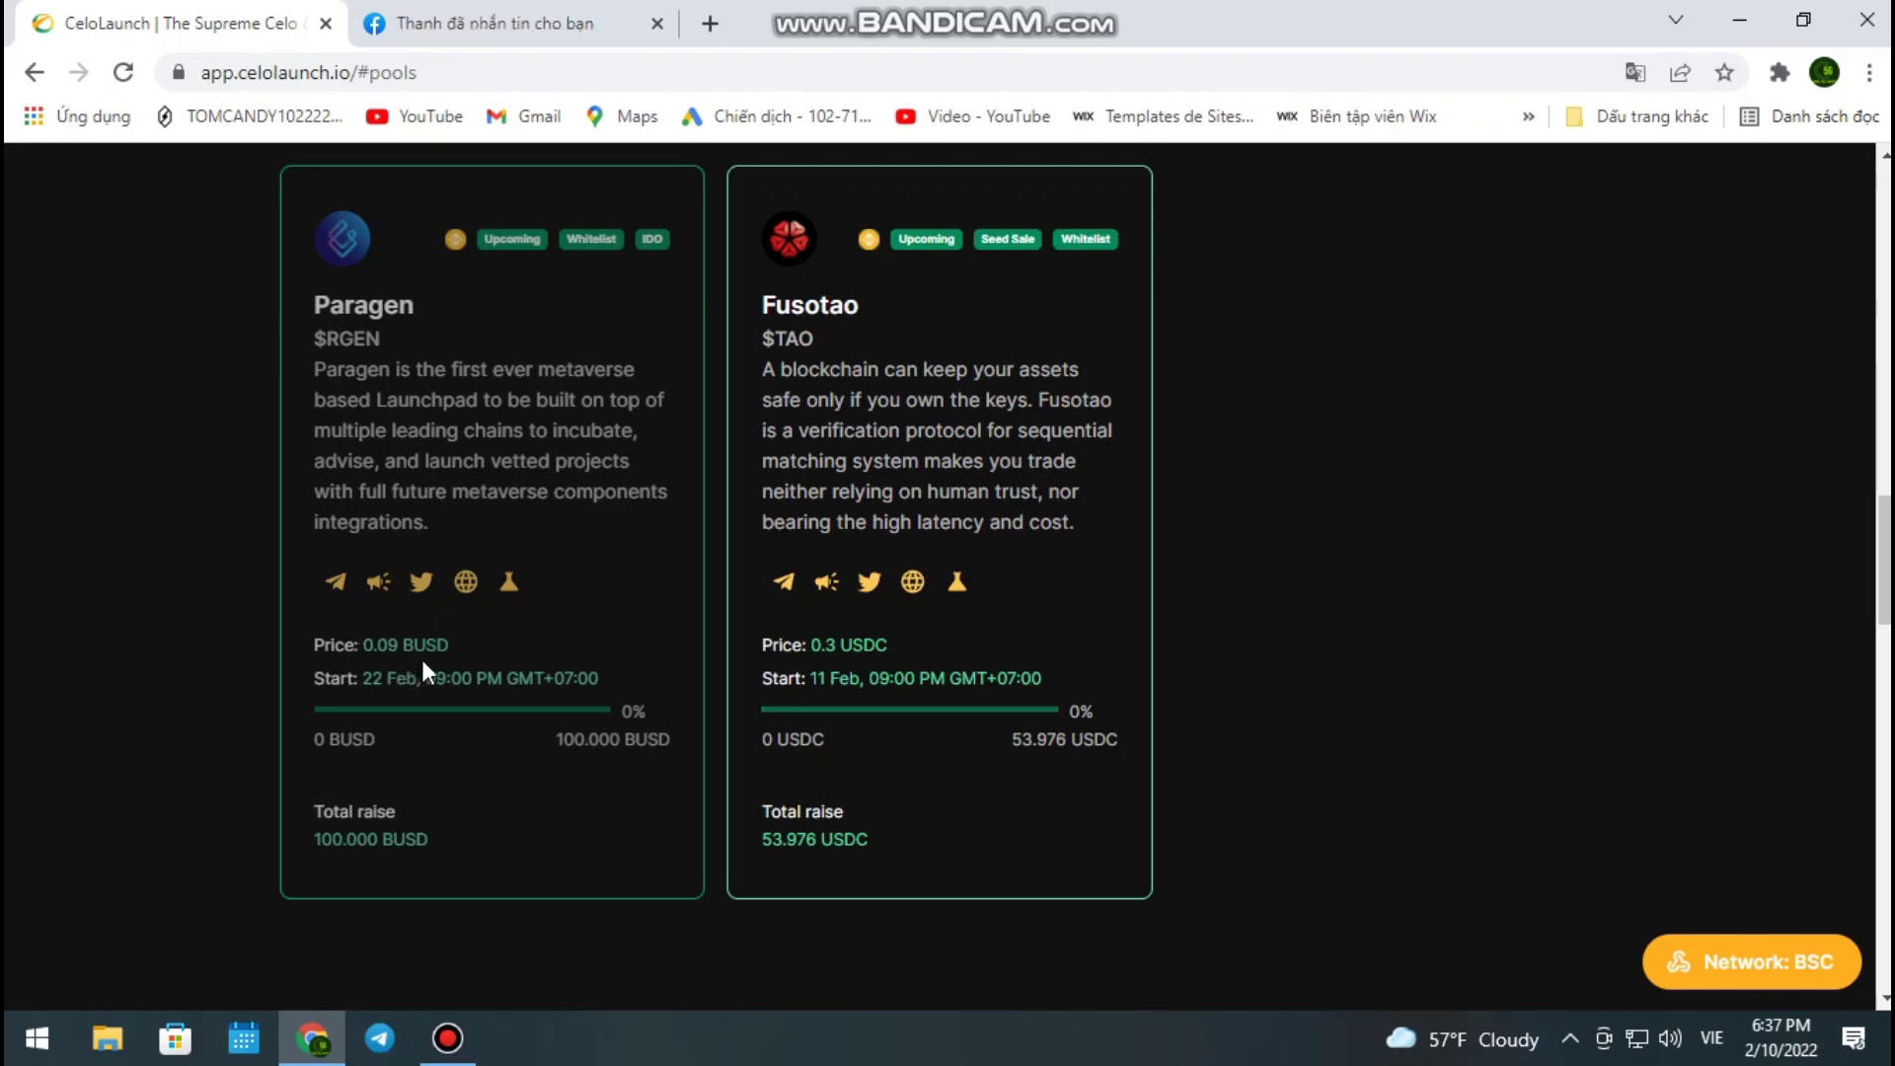
{"action": "scroll", "coordinate": [426, 657], "scroll_direction": "down", "scroll_amount": 2}
{"action": "scroll", "coordinate": [430, 654], "scroll_direction": "up", "scroll_amount": 2}
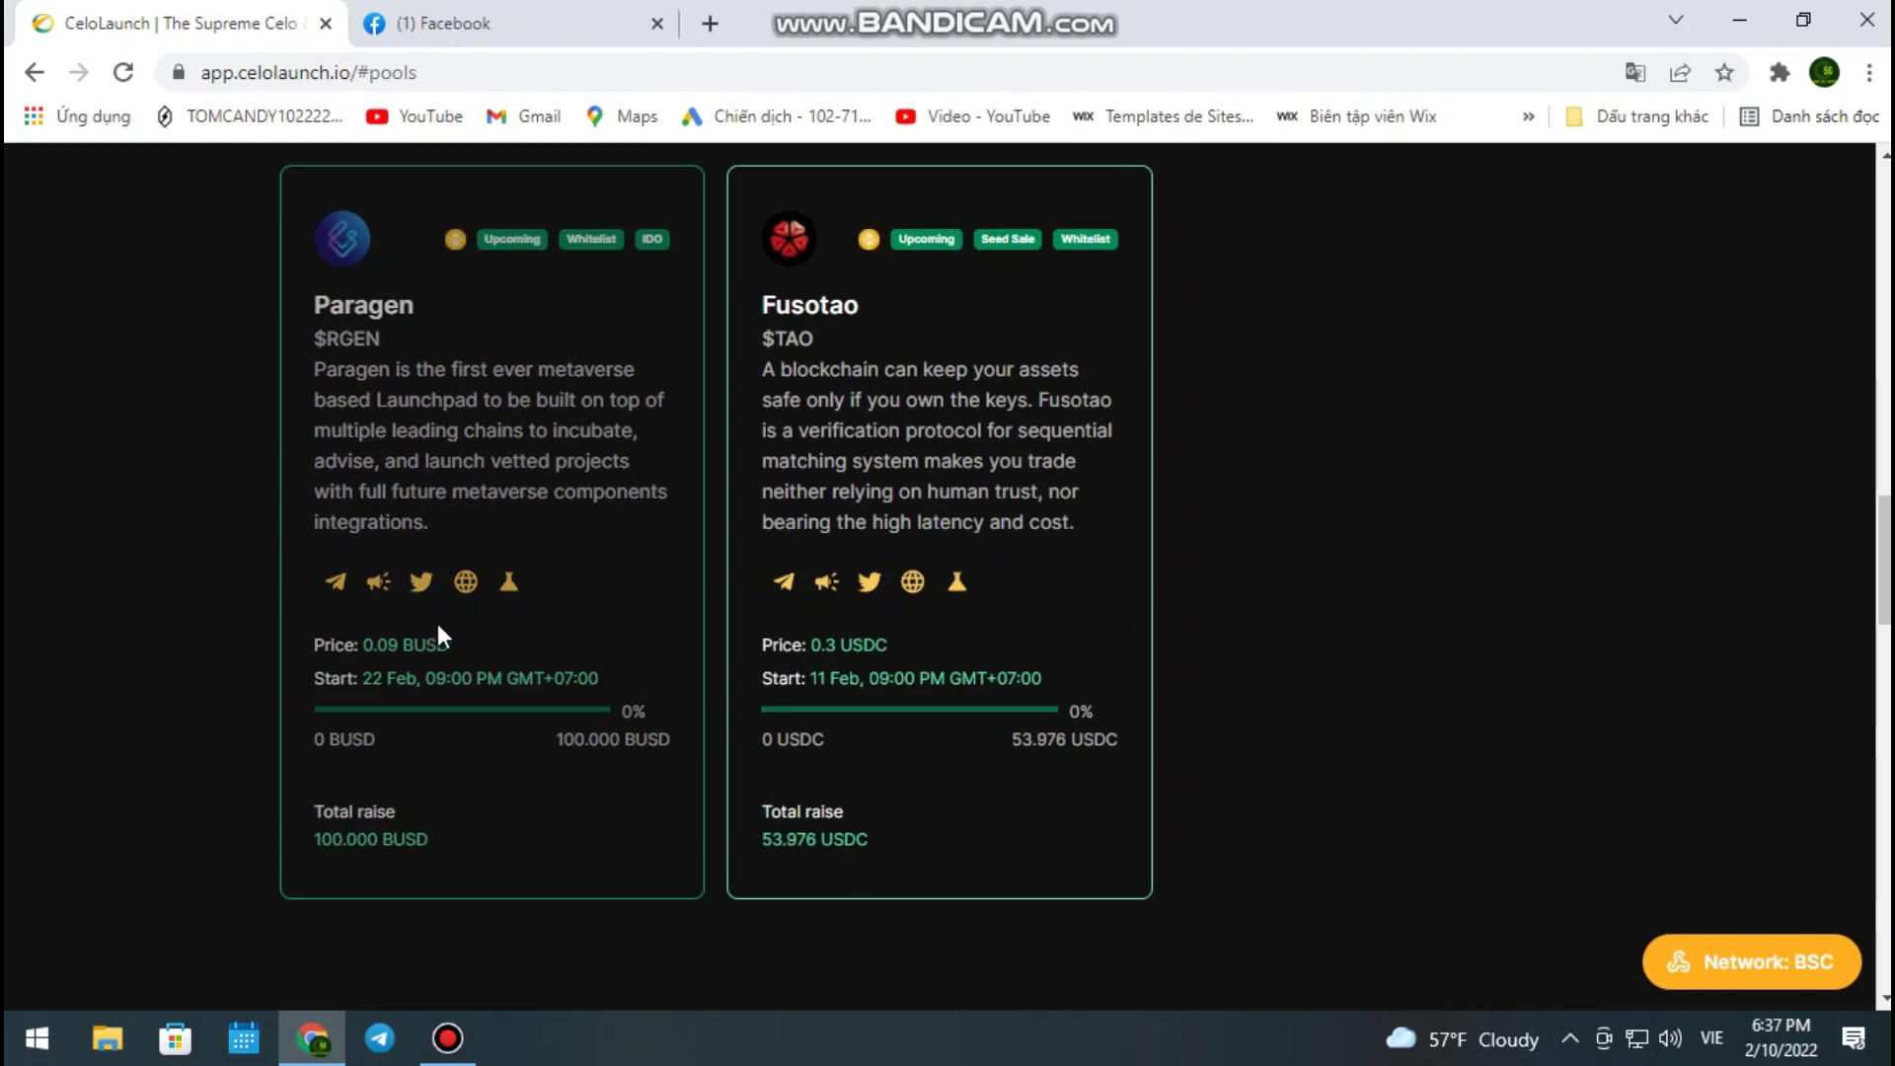
{"action": "scroll", "coordinate": [493, 646], "scroll_direction": "up", "scroll_amount": 1}
{"action": "scroll", "coordinate": [517, 632], "scroll_direction": "down", "scroll_amount": 1}
{"action": "scroll", "coordinate": [378, 503], "scroll_direction": "up", "scroll_amount": 1}
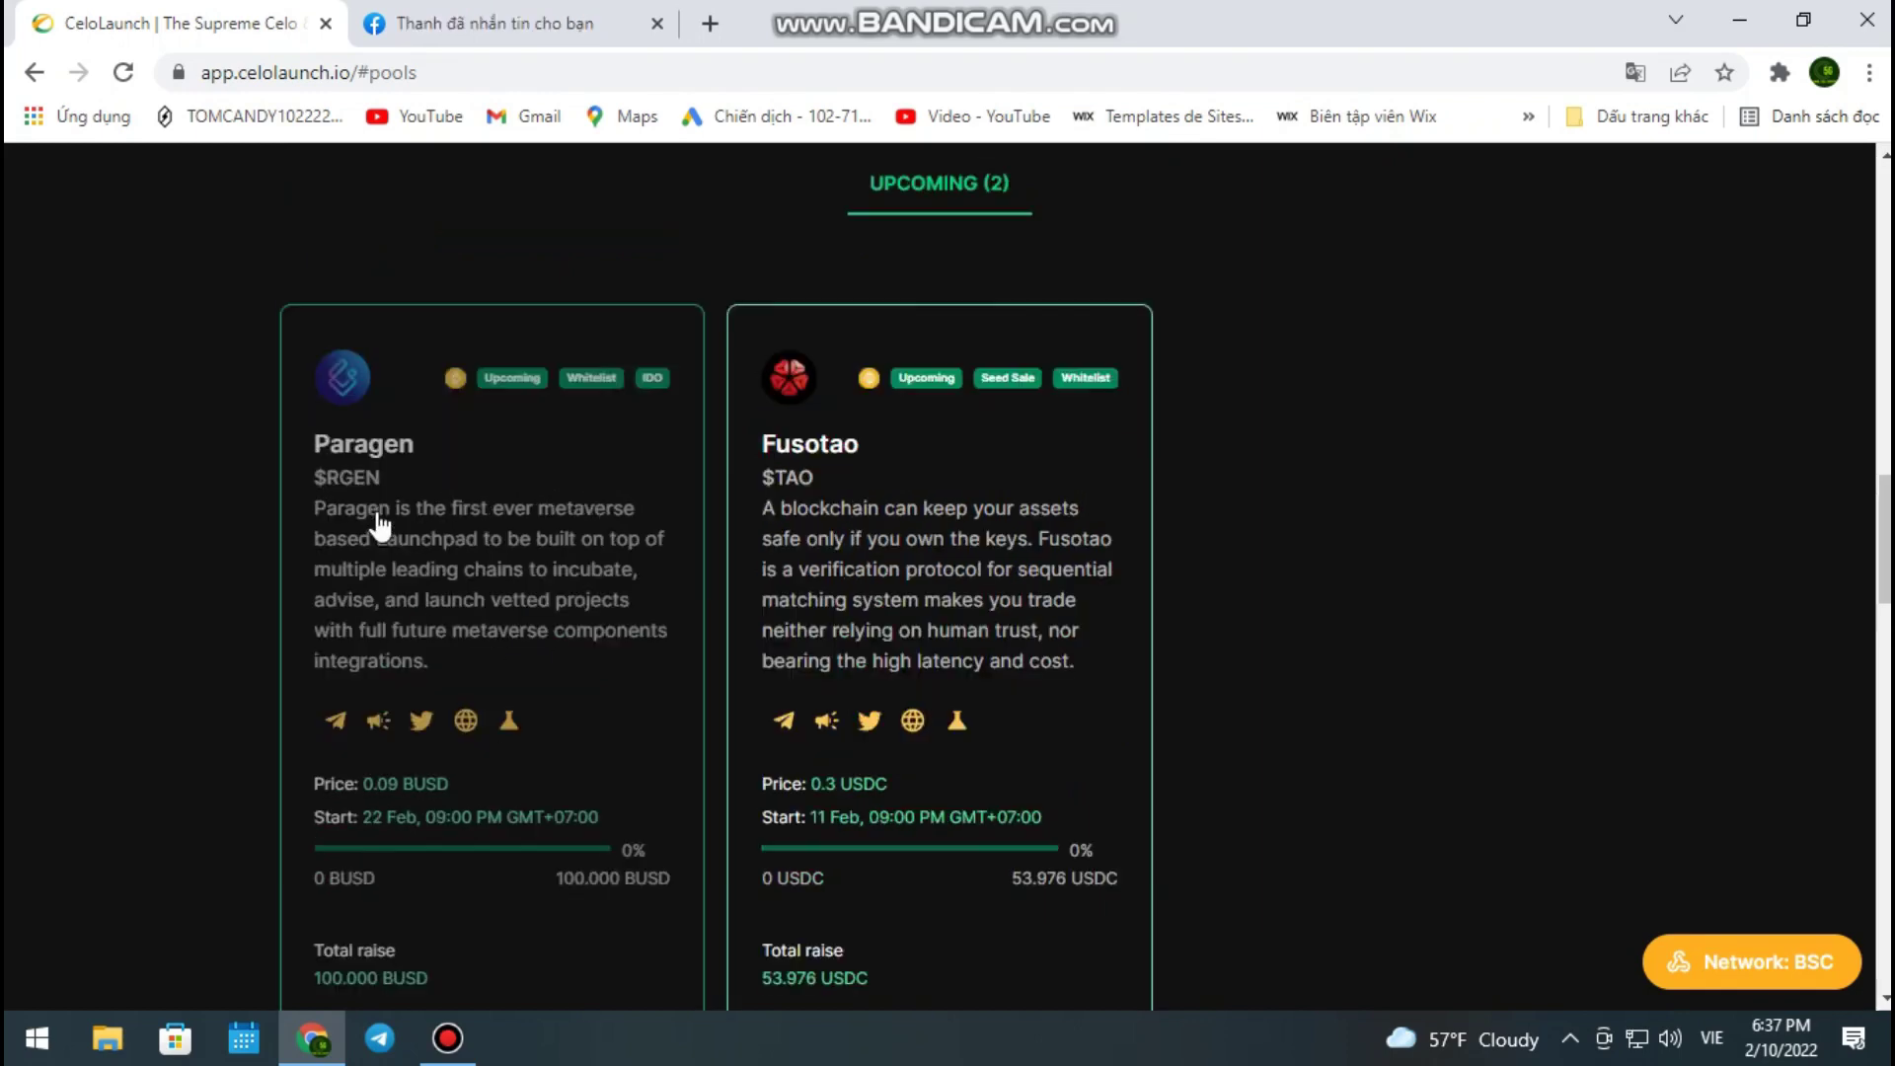
{"action": "scroll", "coordinate": [452, 684], "scroll_direction": "up", "scroll_amount": 8}
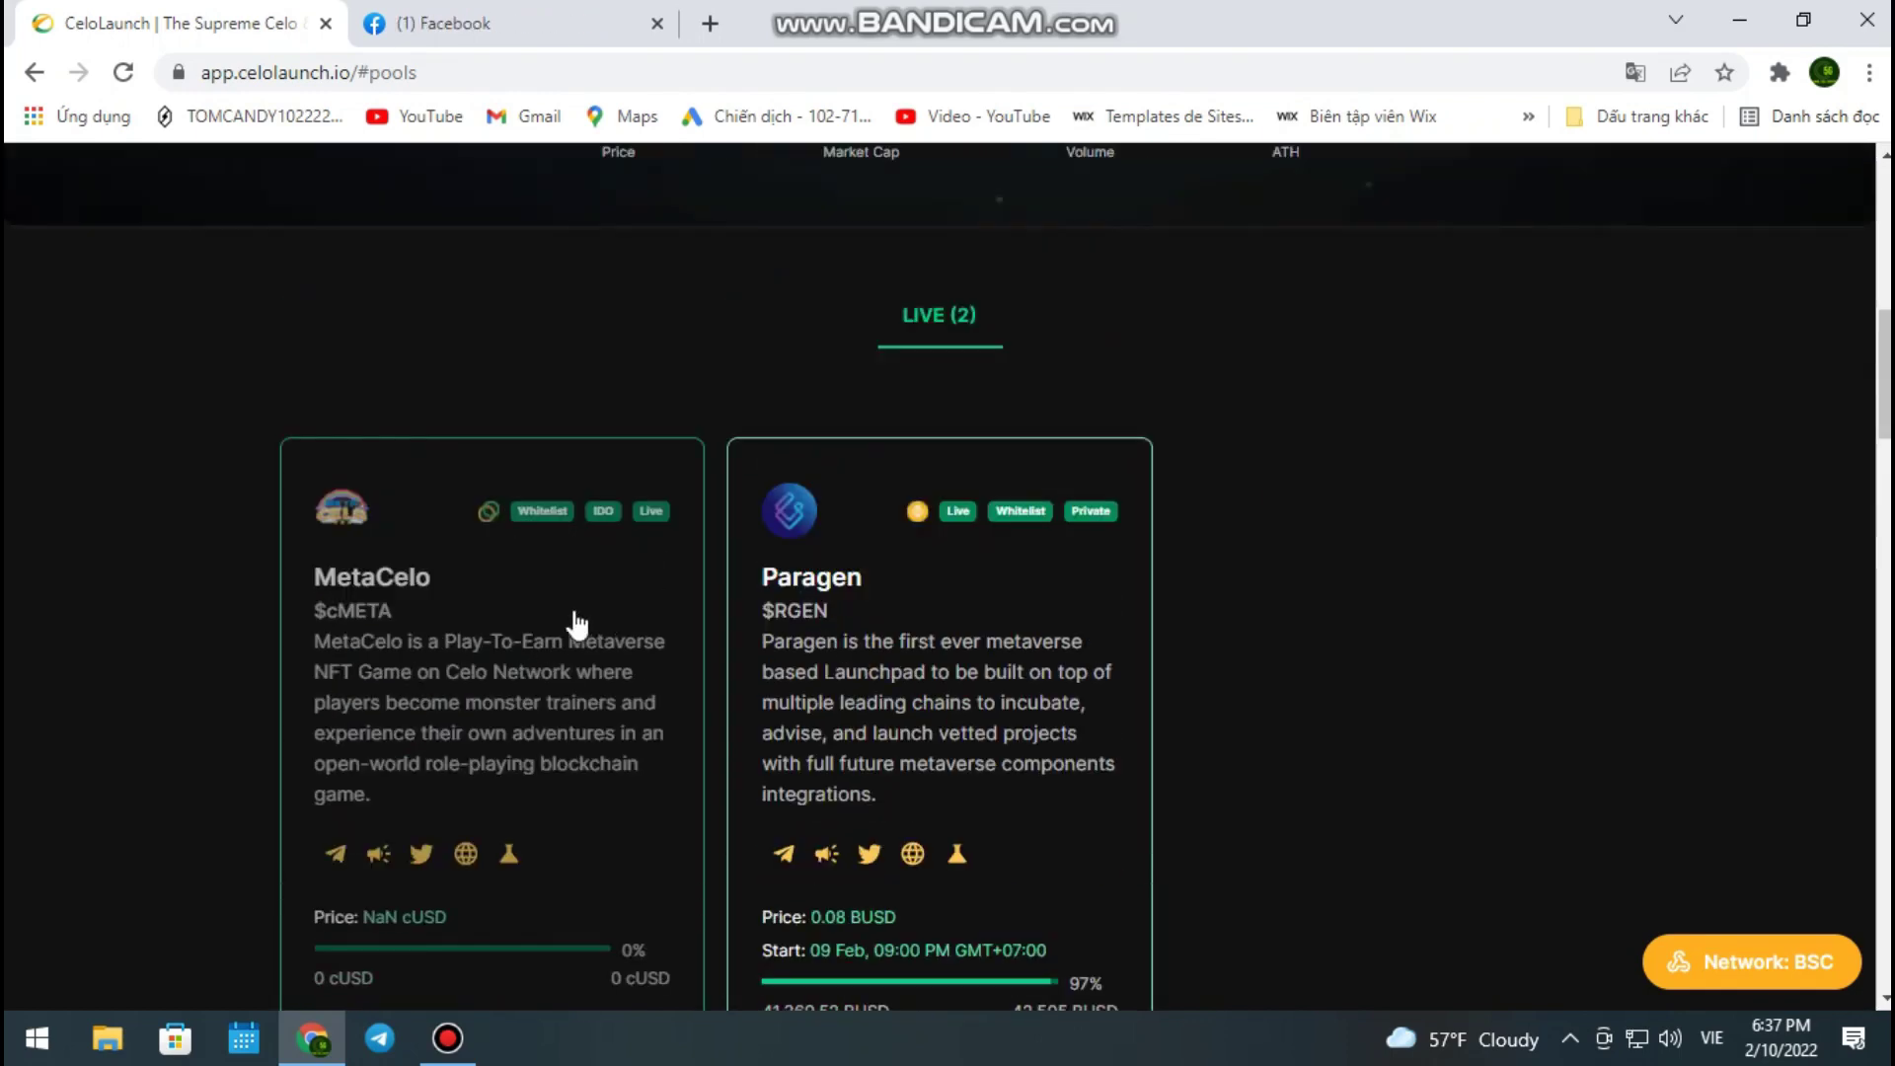
{"action": "left_click", "coordinate": [447, 1038]}
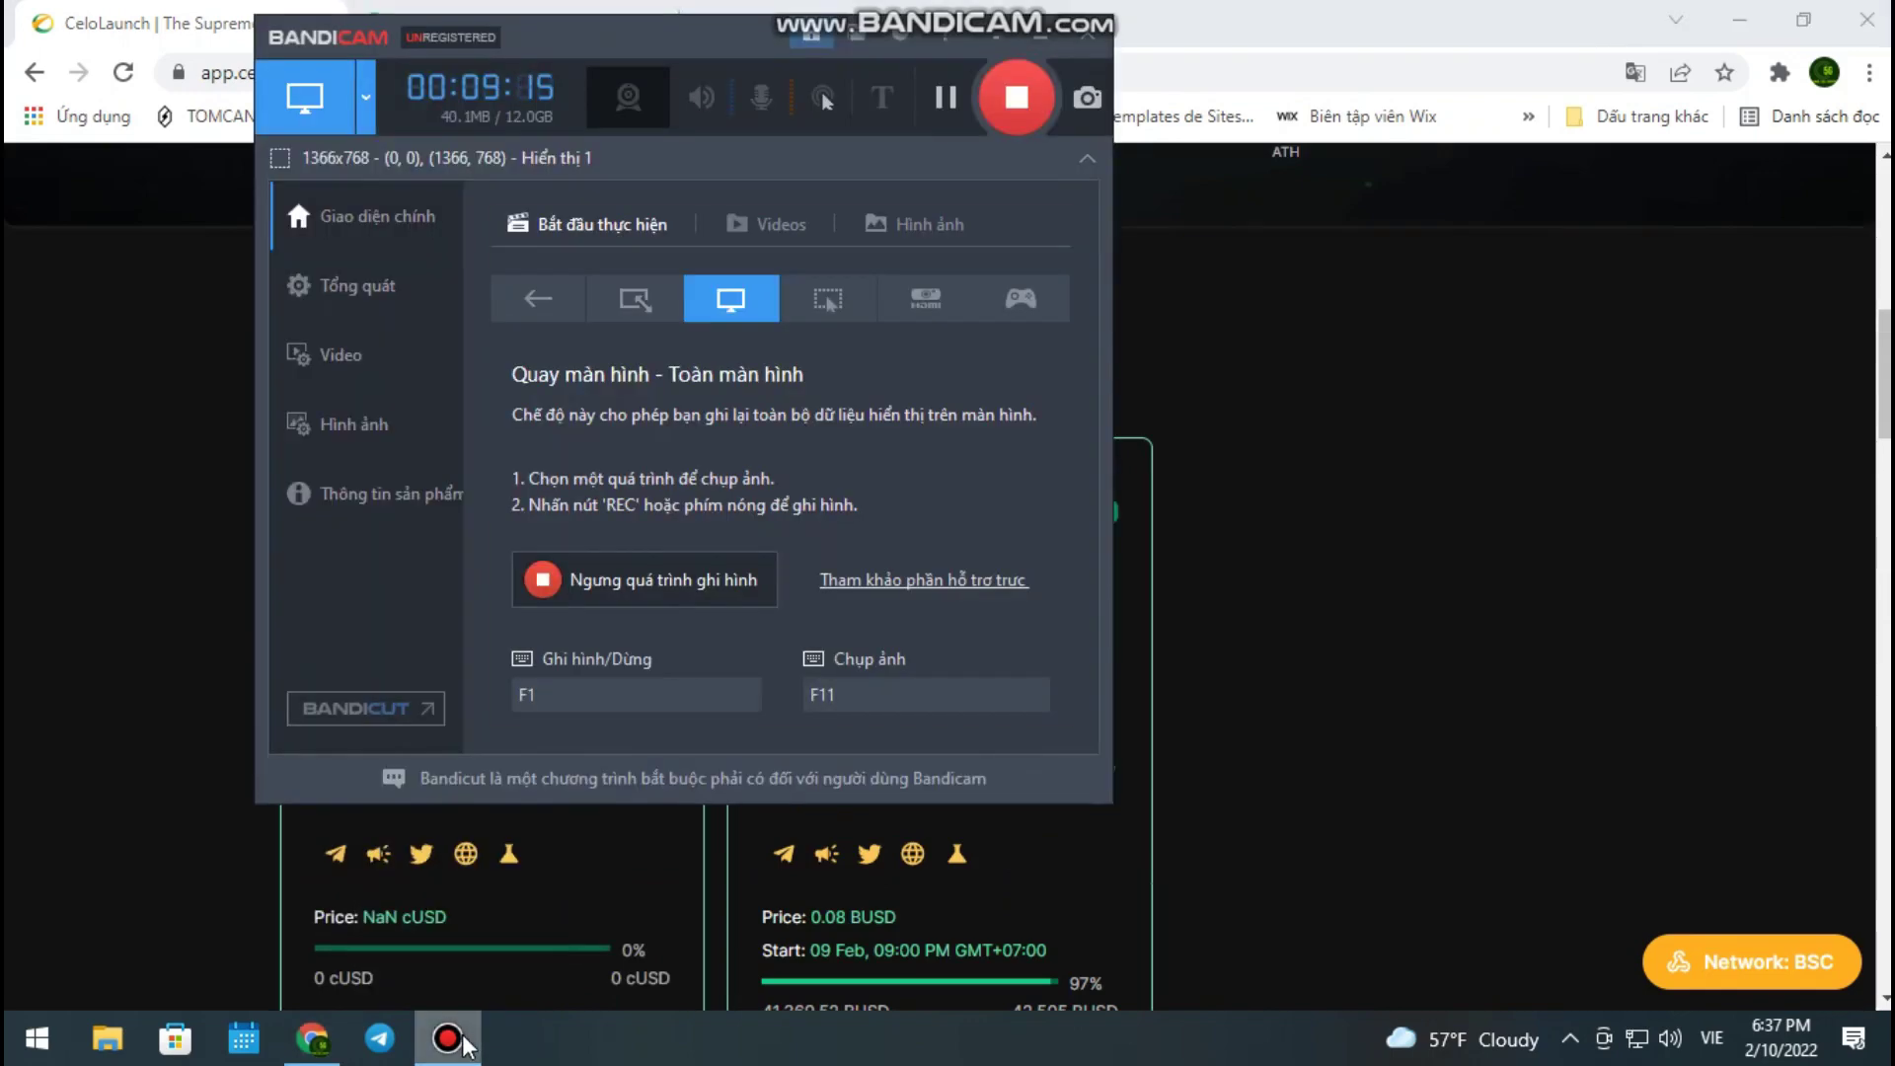
{"action": "left_click", "coordinate": [1134, 267]}
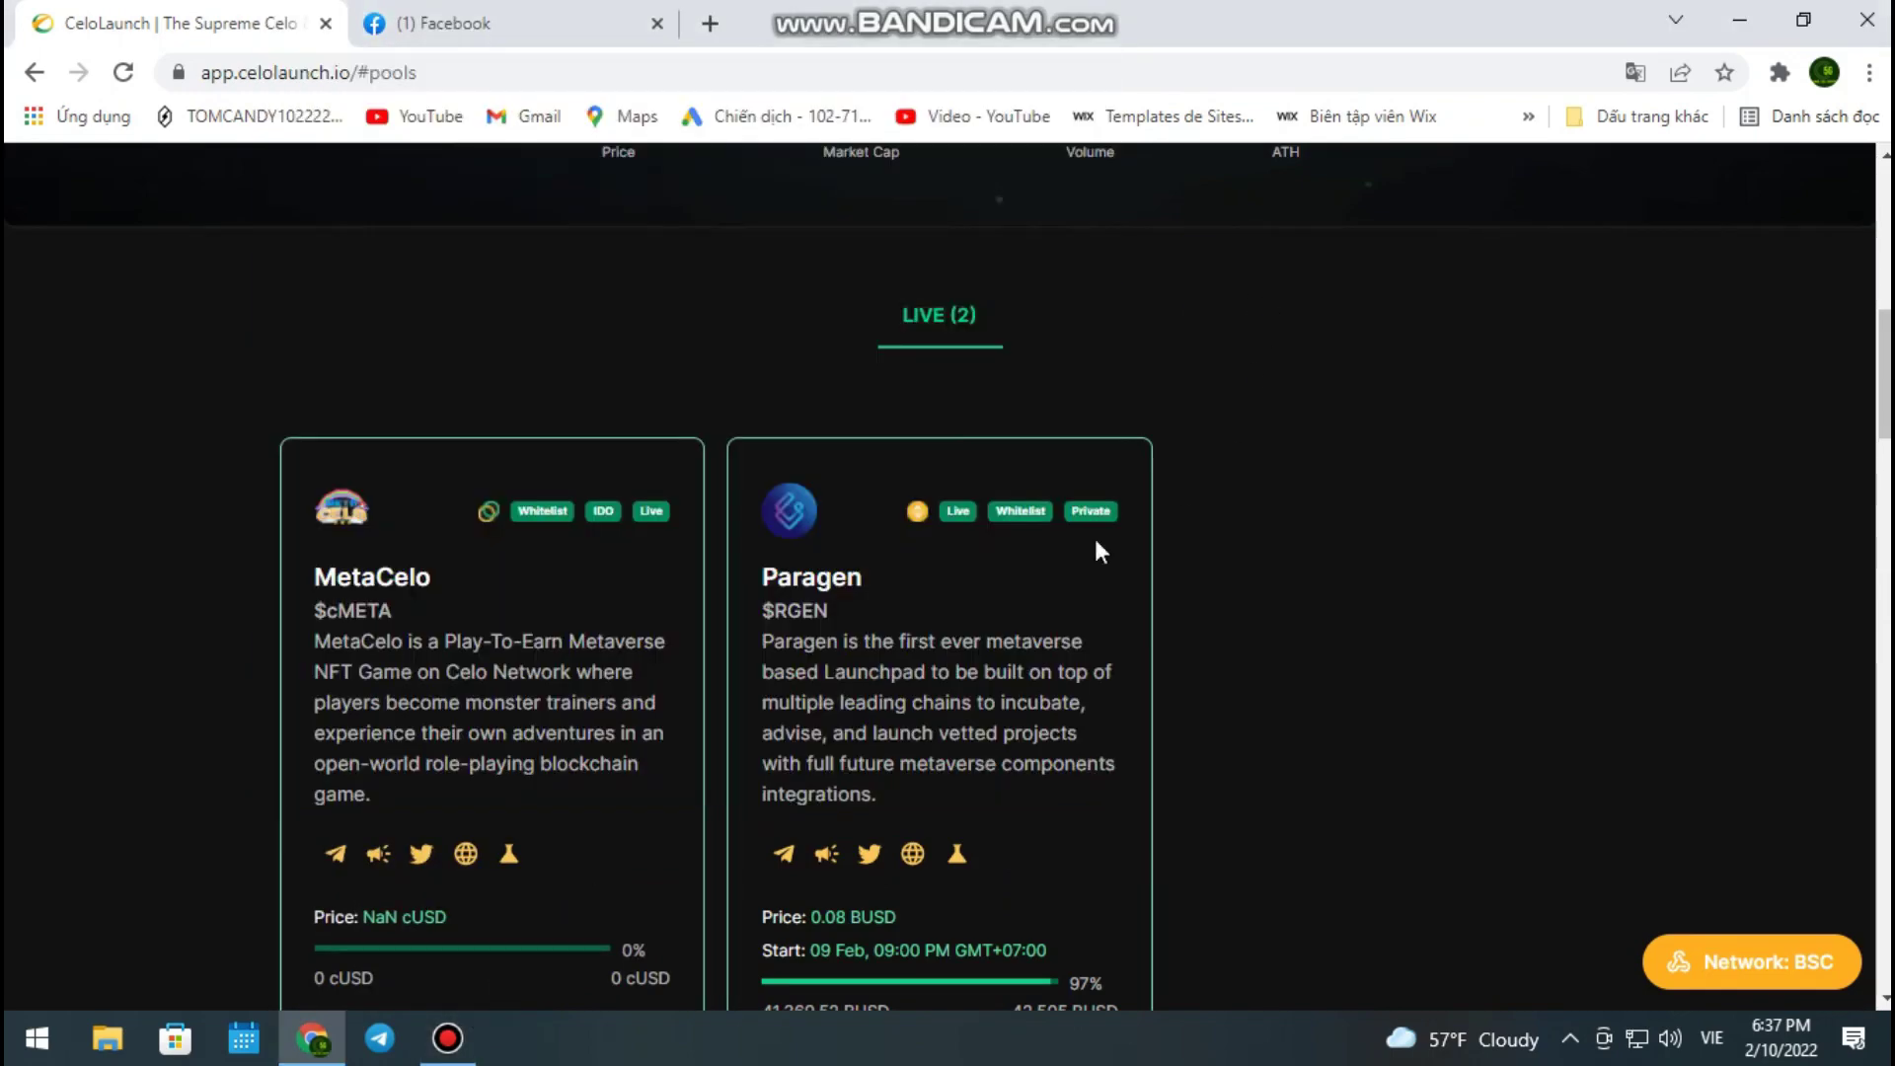
Review the live MetaCelo pool card and highlight the cUSD amount under Total raise
{"action": "scroll", "coordinate": [1271, 690], "scroll_direction": "down", "scroll_amount": 3}
{"action": "scroll", "coordinate": [1277, 683], "scroll_direction": "up", "scroll_amount": 1}
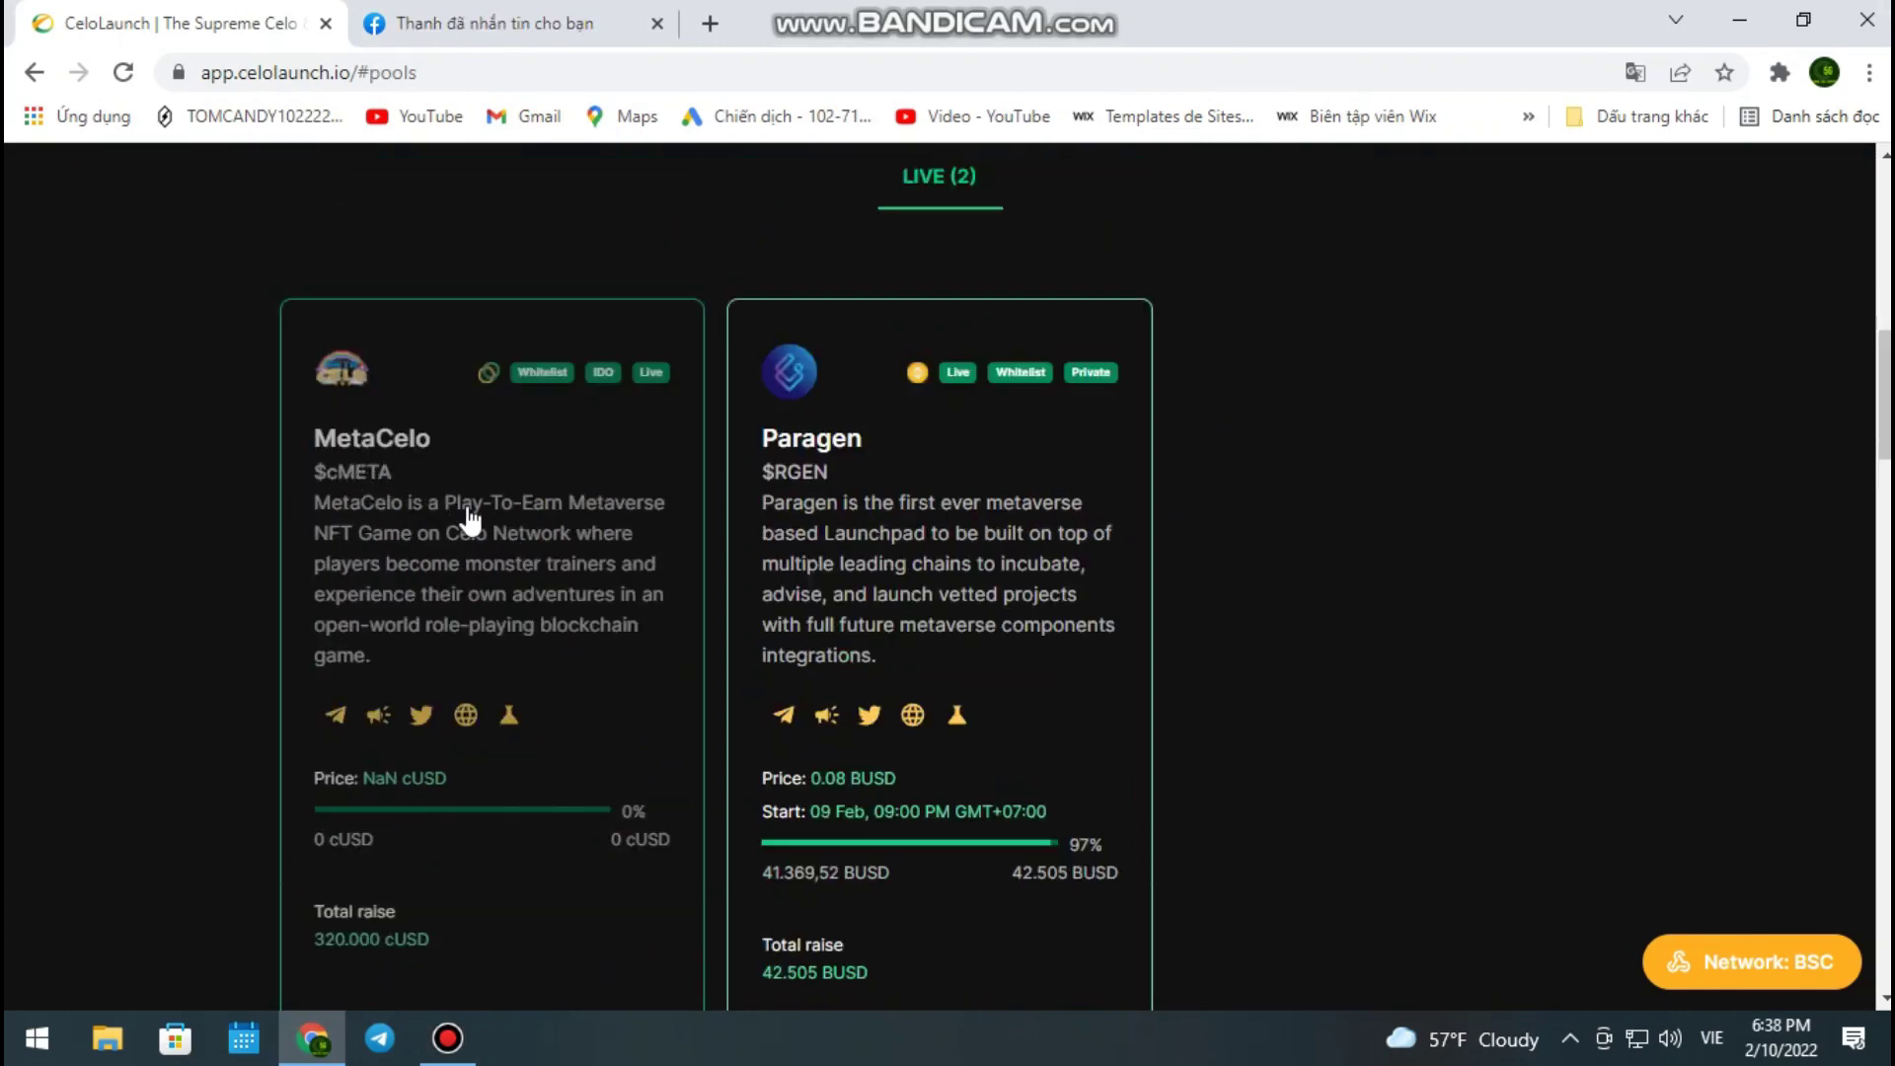
{"action": "scroll", "coordinate": [514, 558], "scroll_direction": "down", "scroll_amount": 1}
{"action": "scroll", "coordinate": [523, 631], "scroll_direction": "up", "scroll_amount": 1}
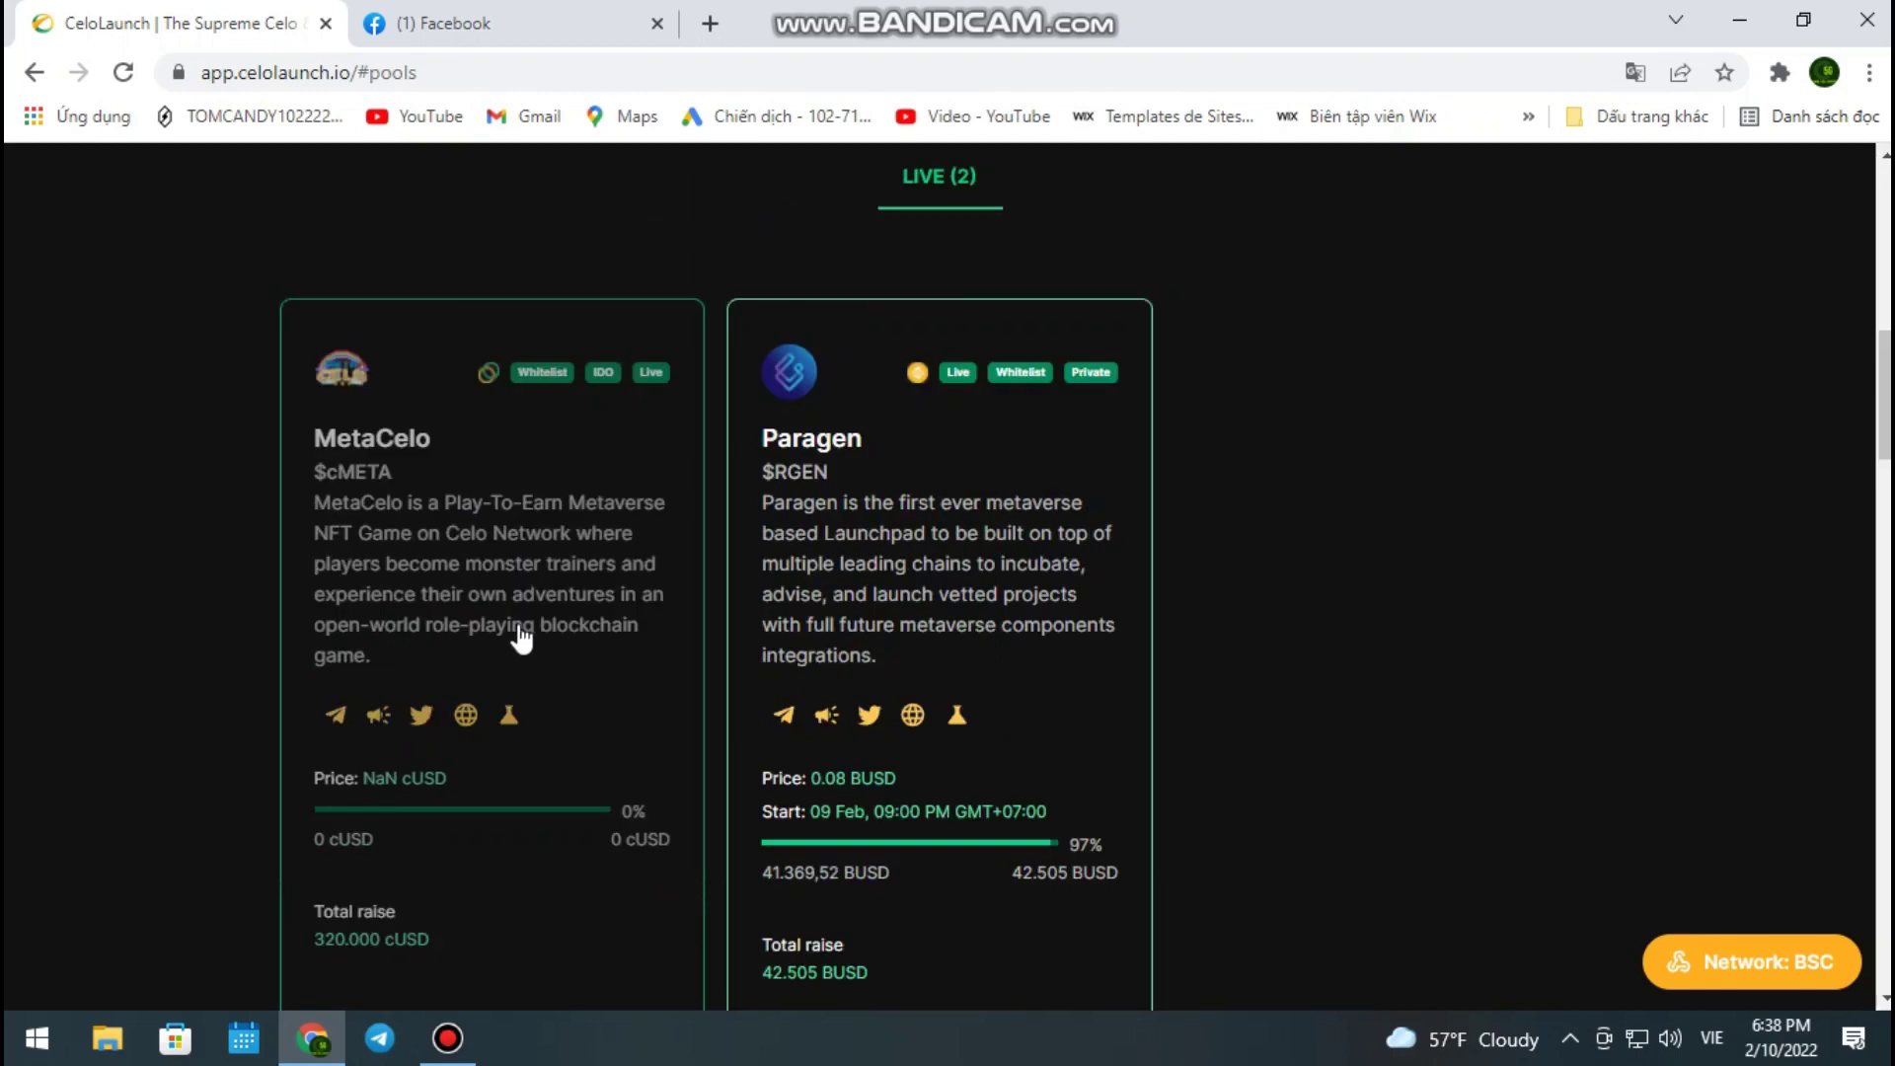
{"action": "scroll", "coordinate": [484, 778], "scroll_direction": "down", "scroll_amount": 1}
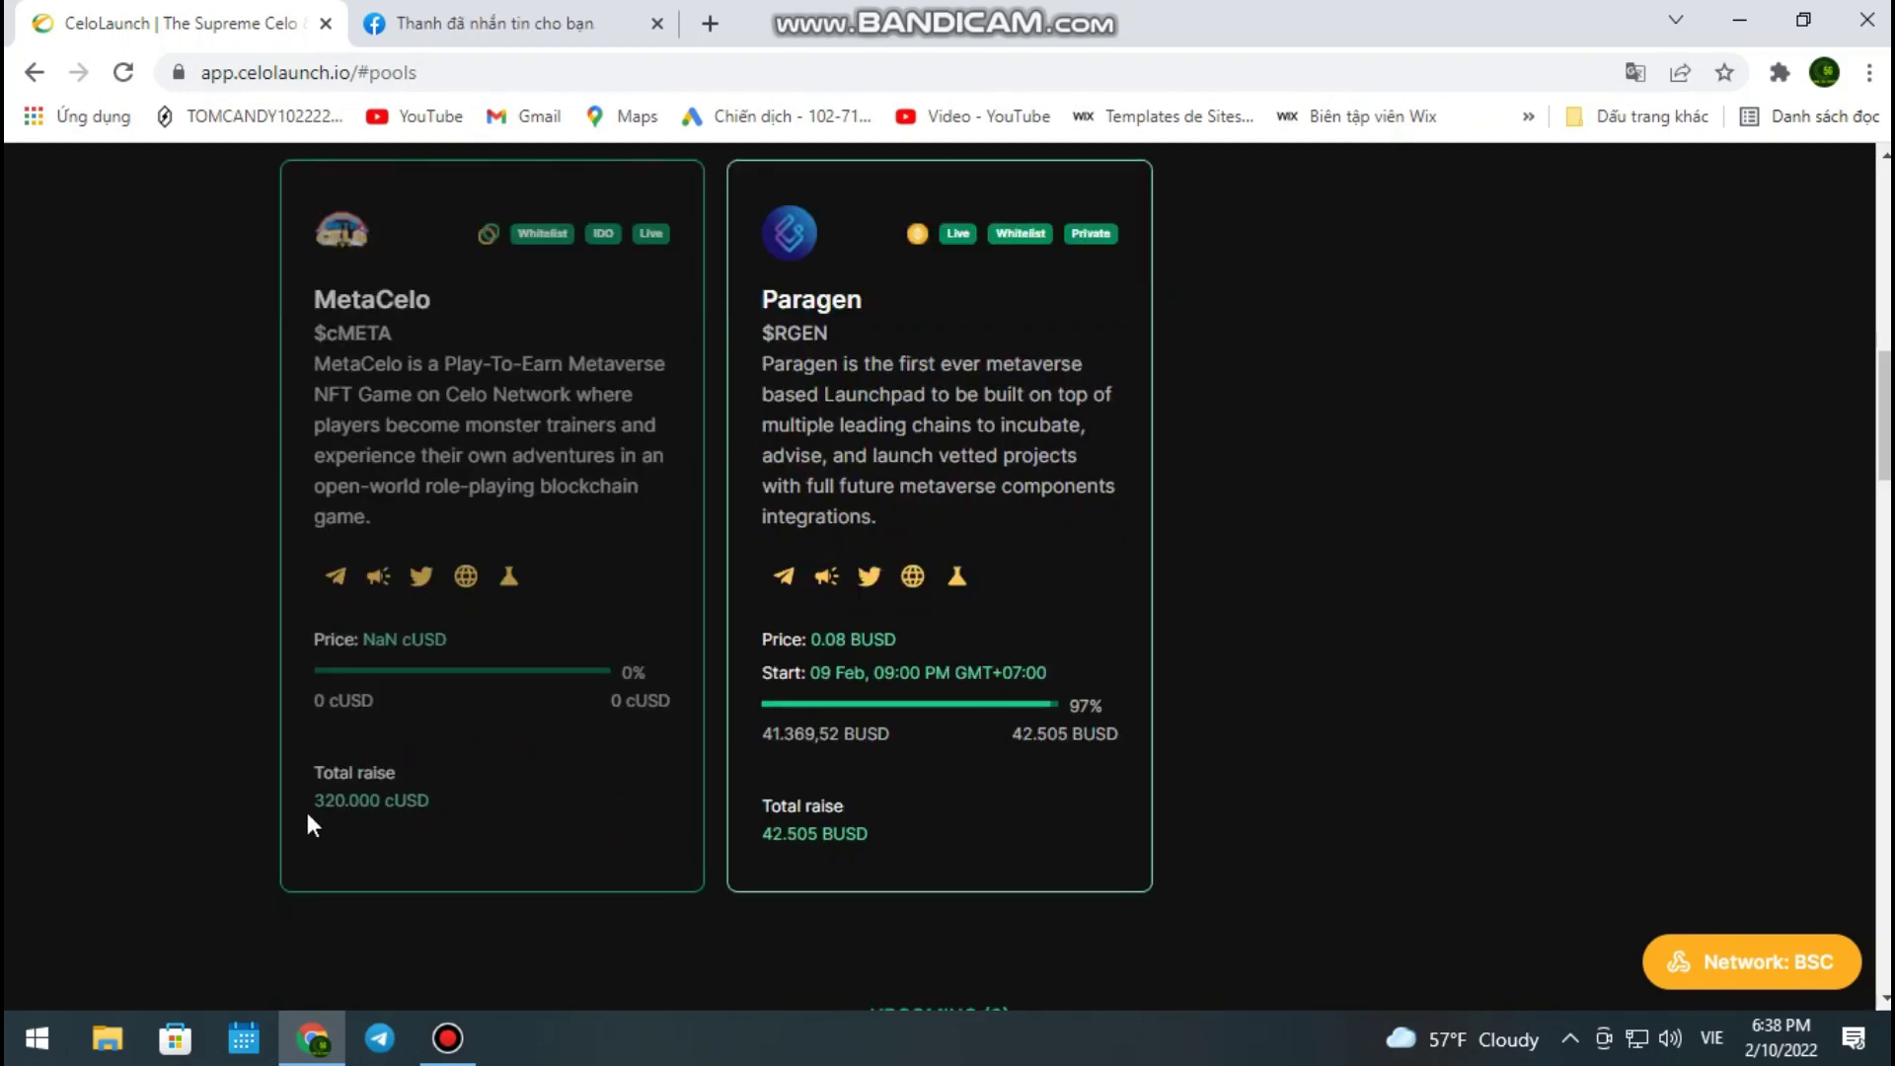
{"action": "left_click_drag", "start_coordinate": [311, 805], "coordinate": [381, 819]}
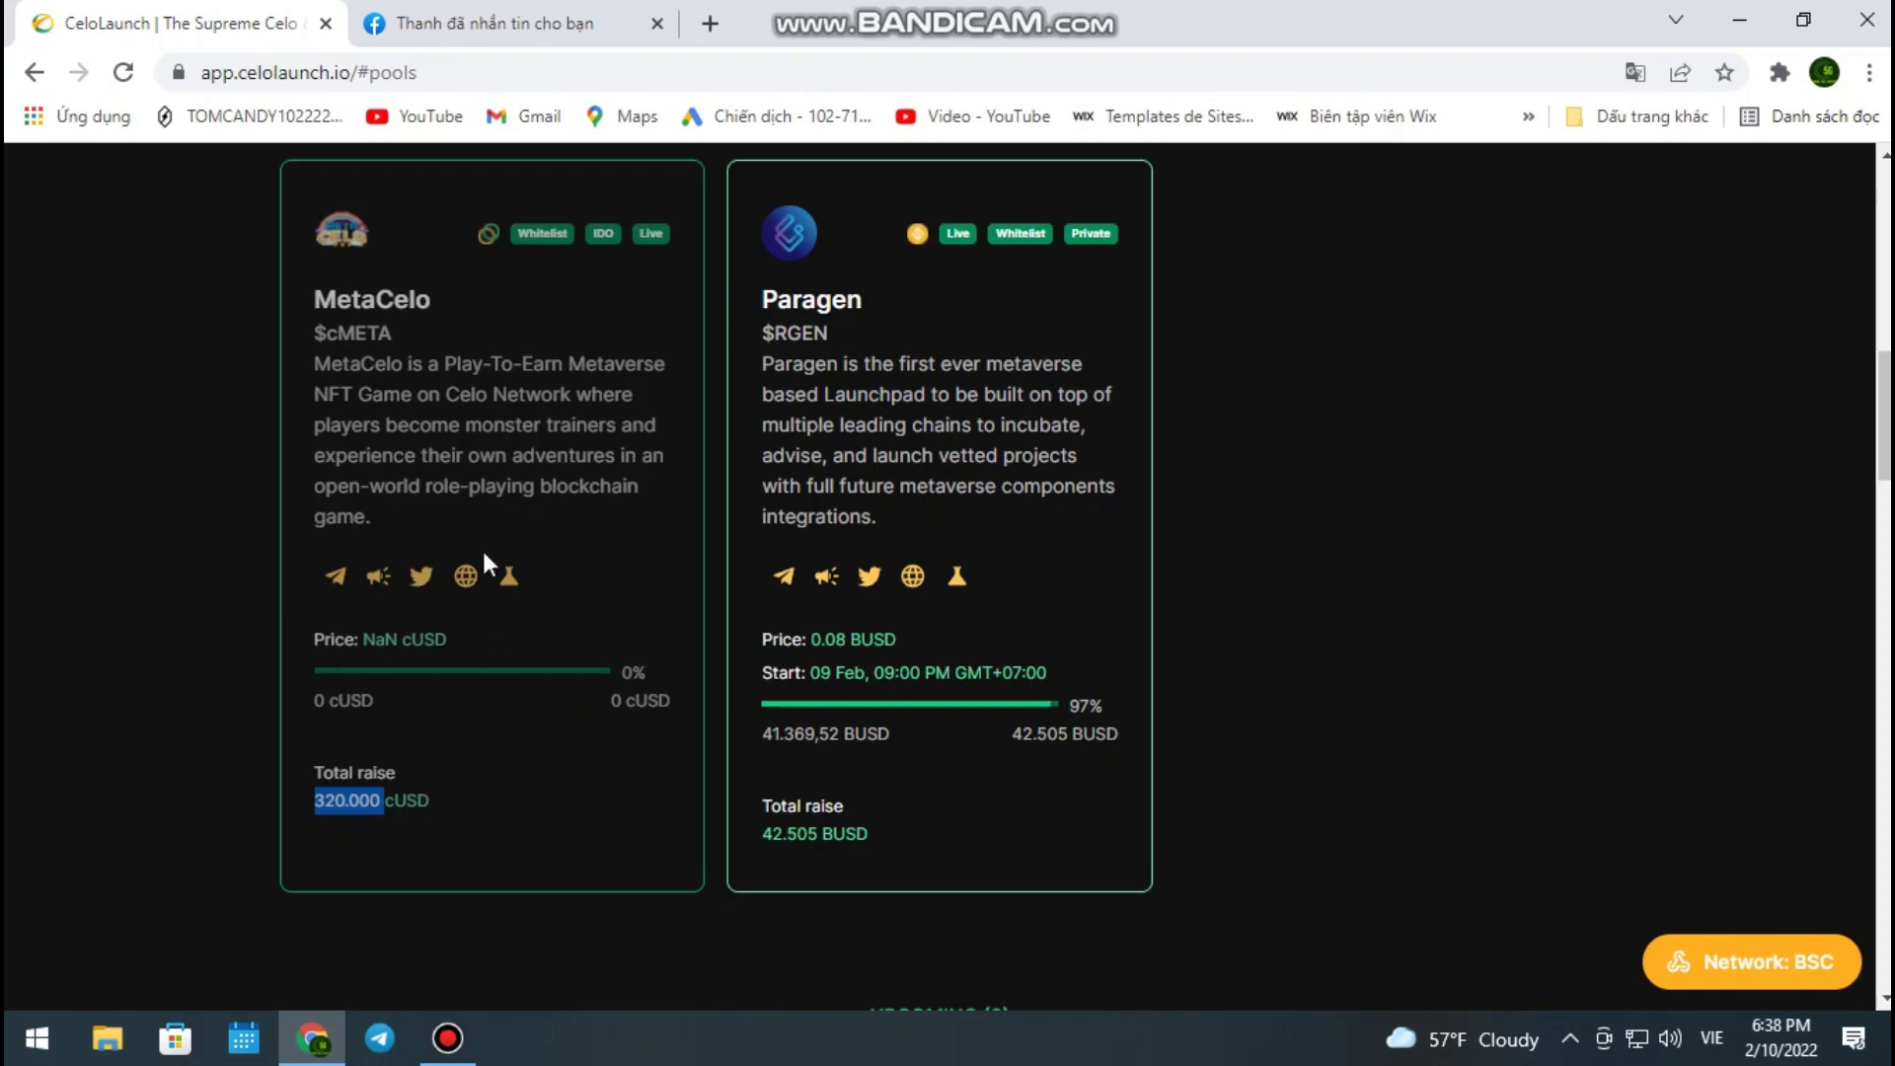
Open the MetaCelo pool and switch the MetaMask wallet from Binance Smart Chain to Celo Network
{"action": "left_click", "coordinate": [520, 408]}
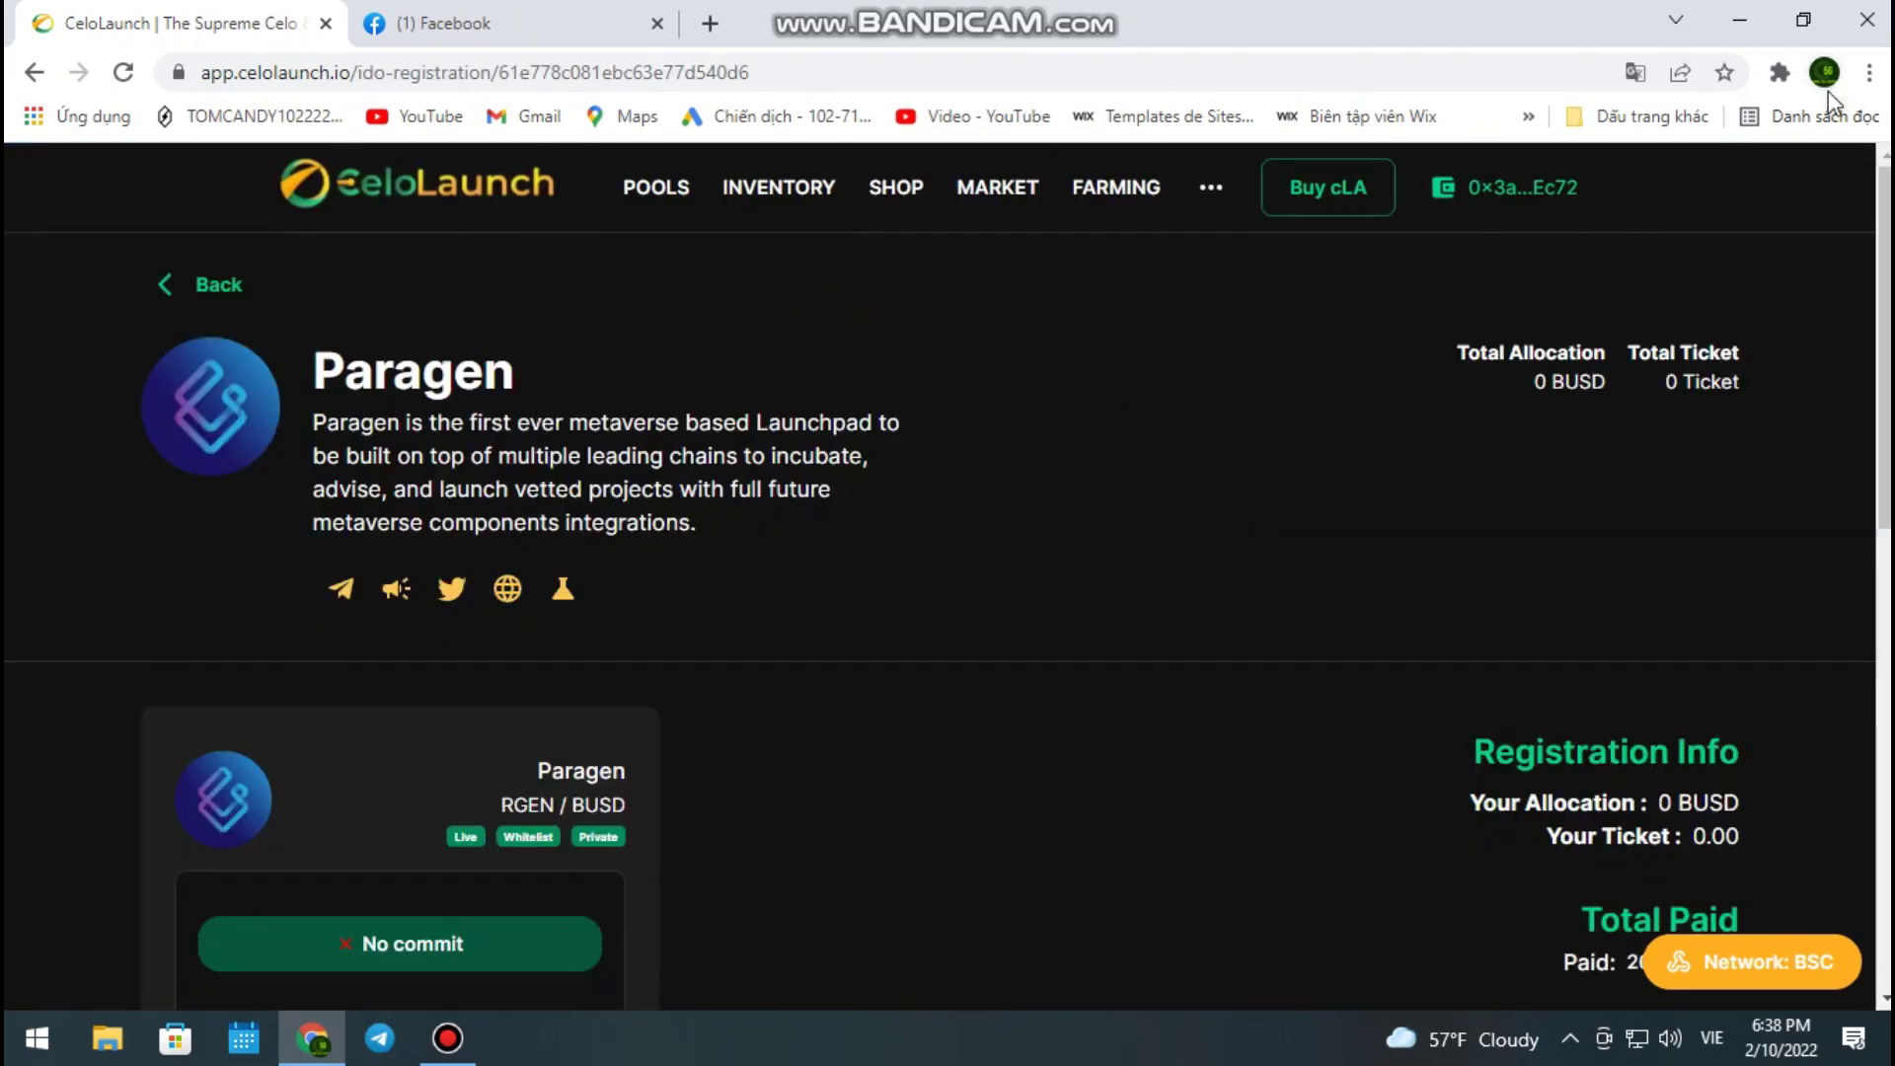
{"action": "left_click", "coordinate": [1779, 72]}
{"action": "left_click", "coordinate": [1112, 496]}
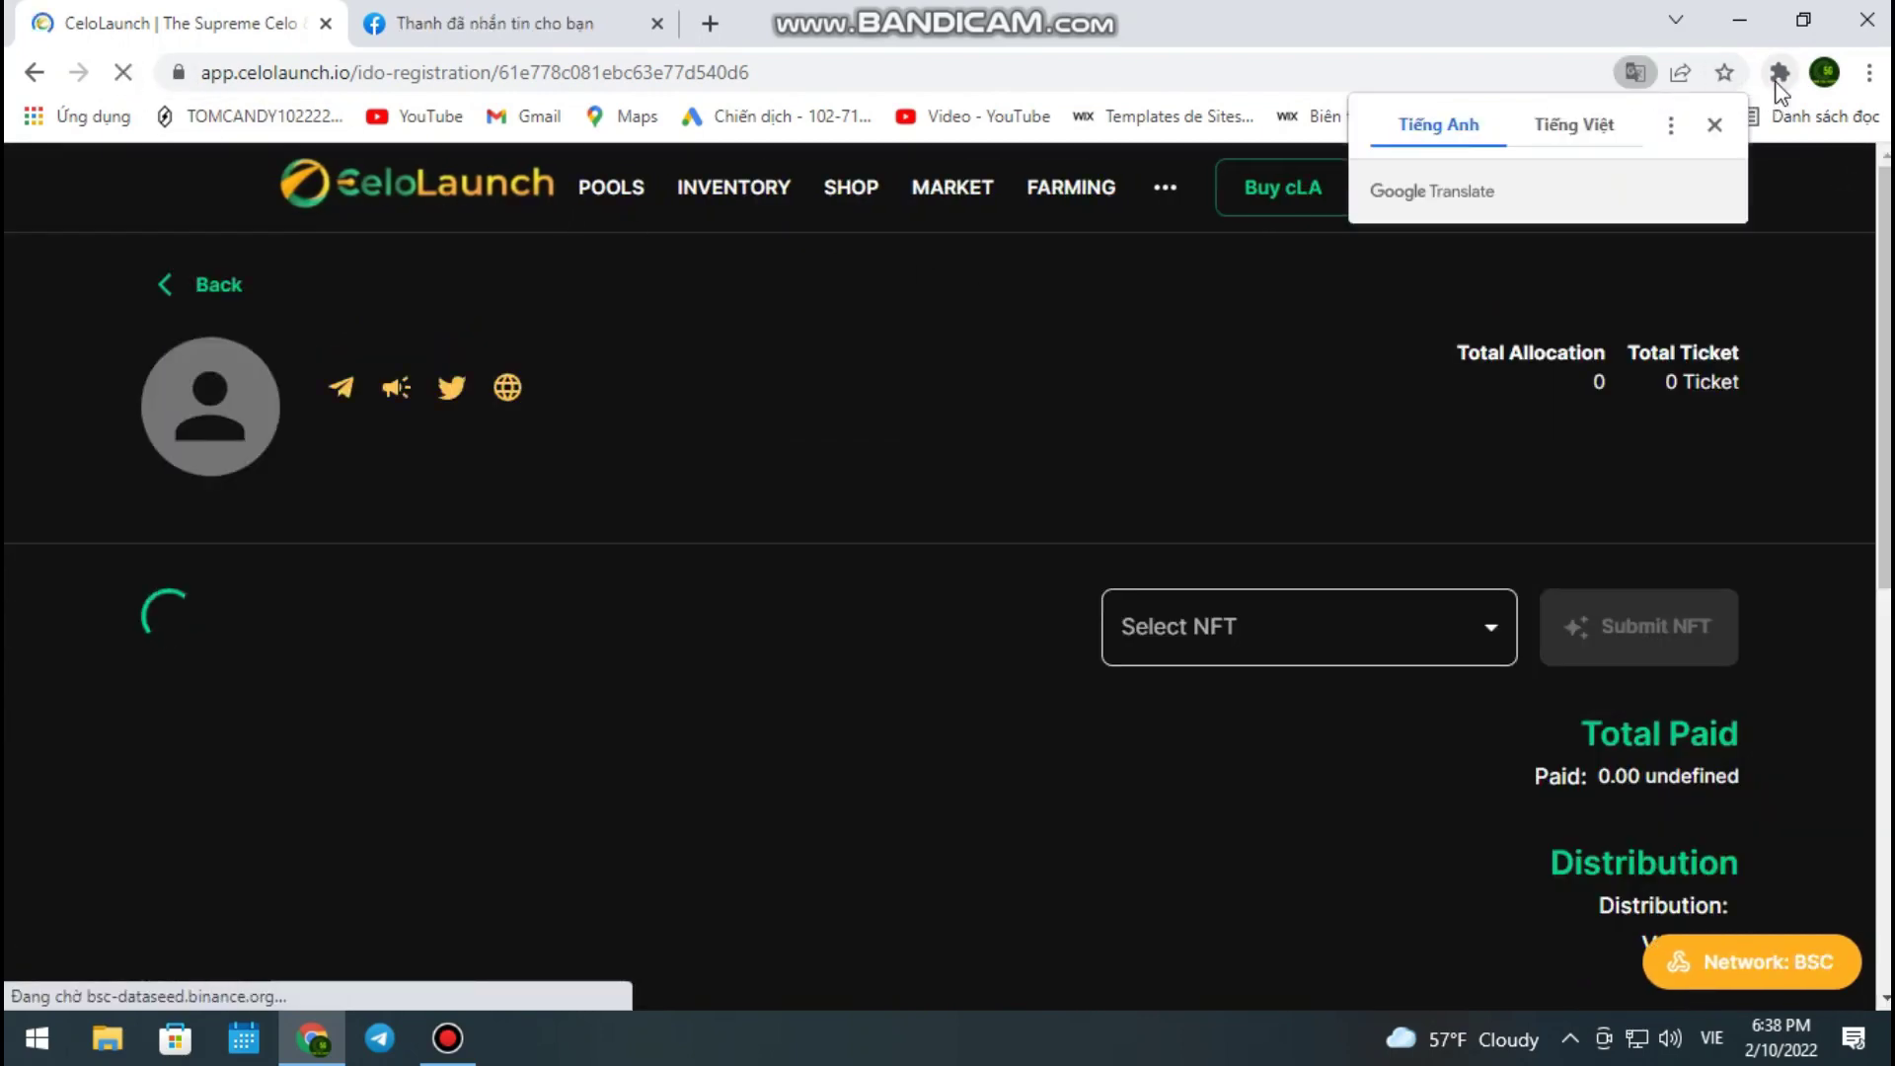
{"action": "left_click", "coordinate": [1778, 77]}
{"action": "left_click", "coordinate": [1478, 314]}
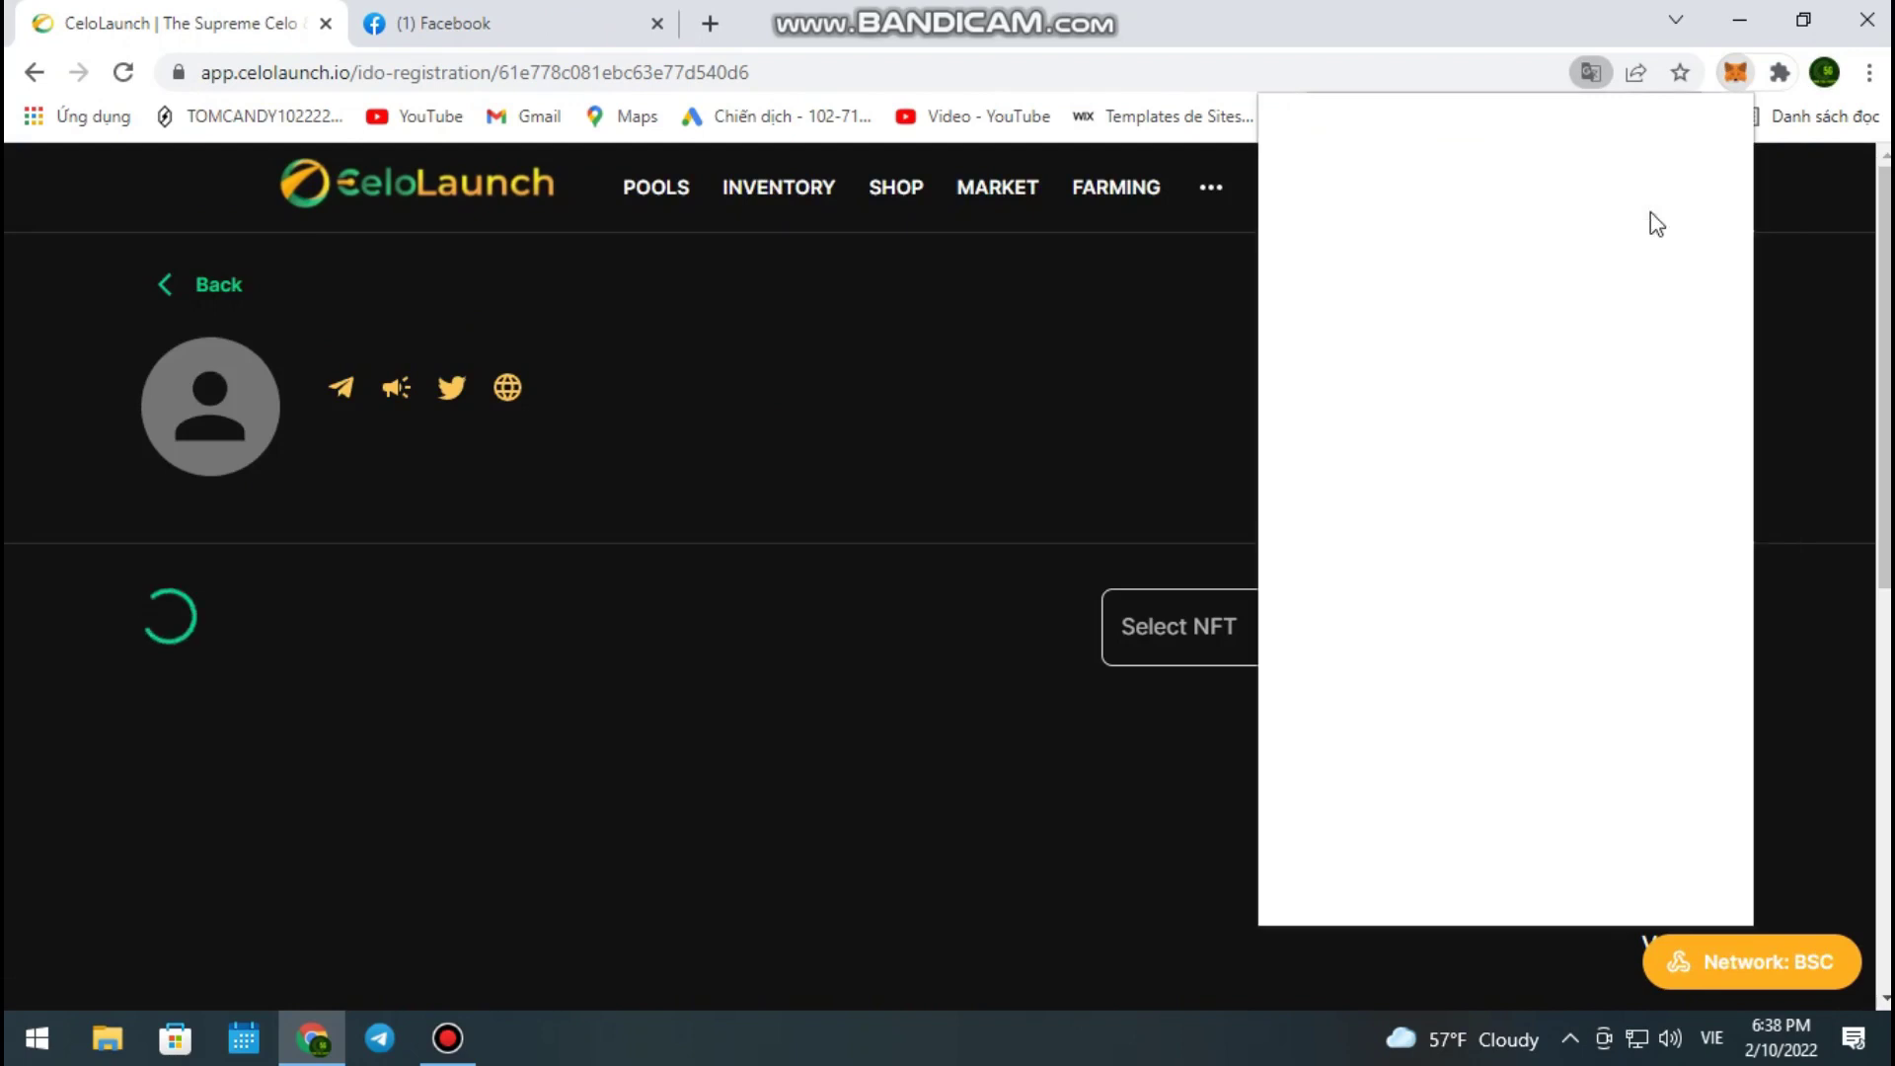
{"action": "left_click", "coordinate": [1597, 158]}
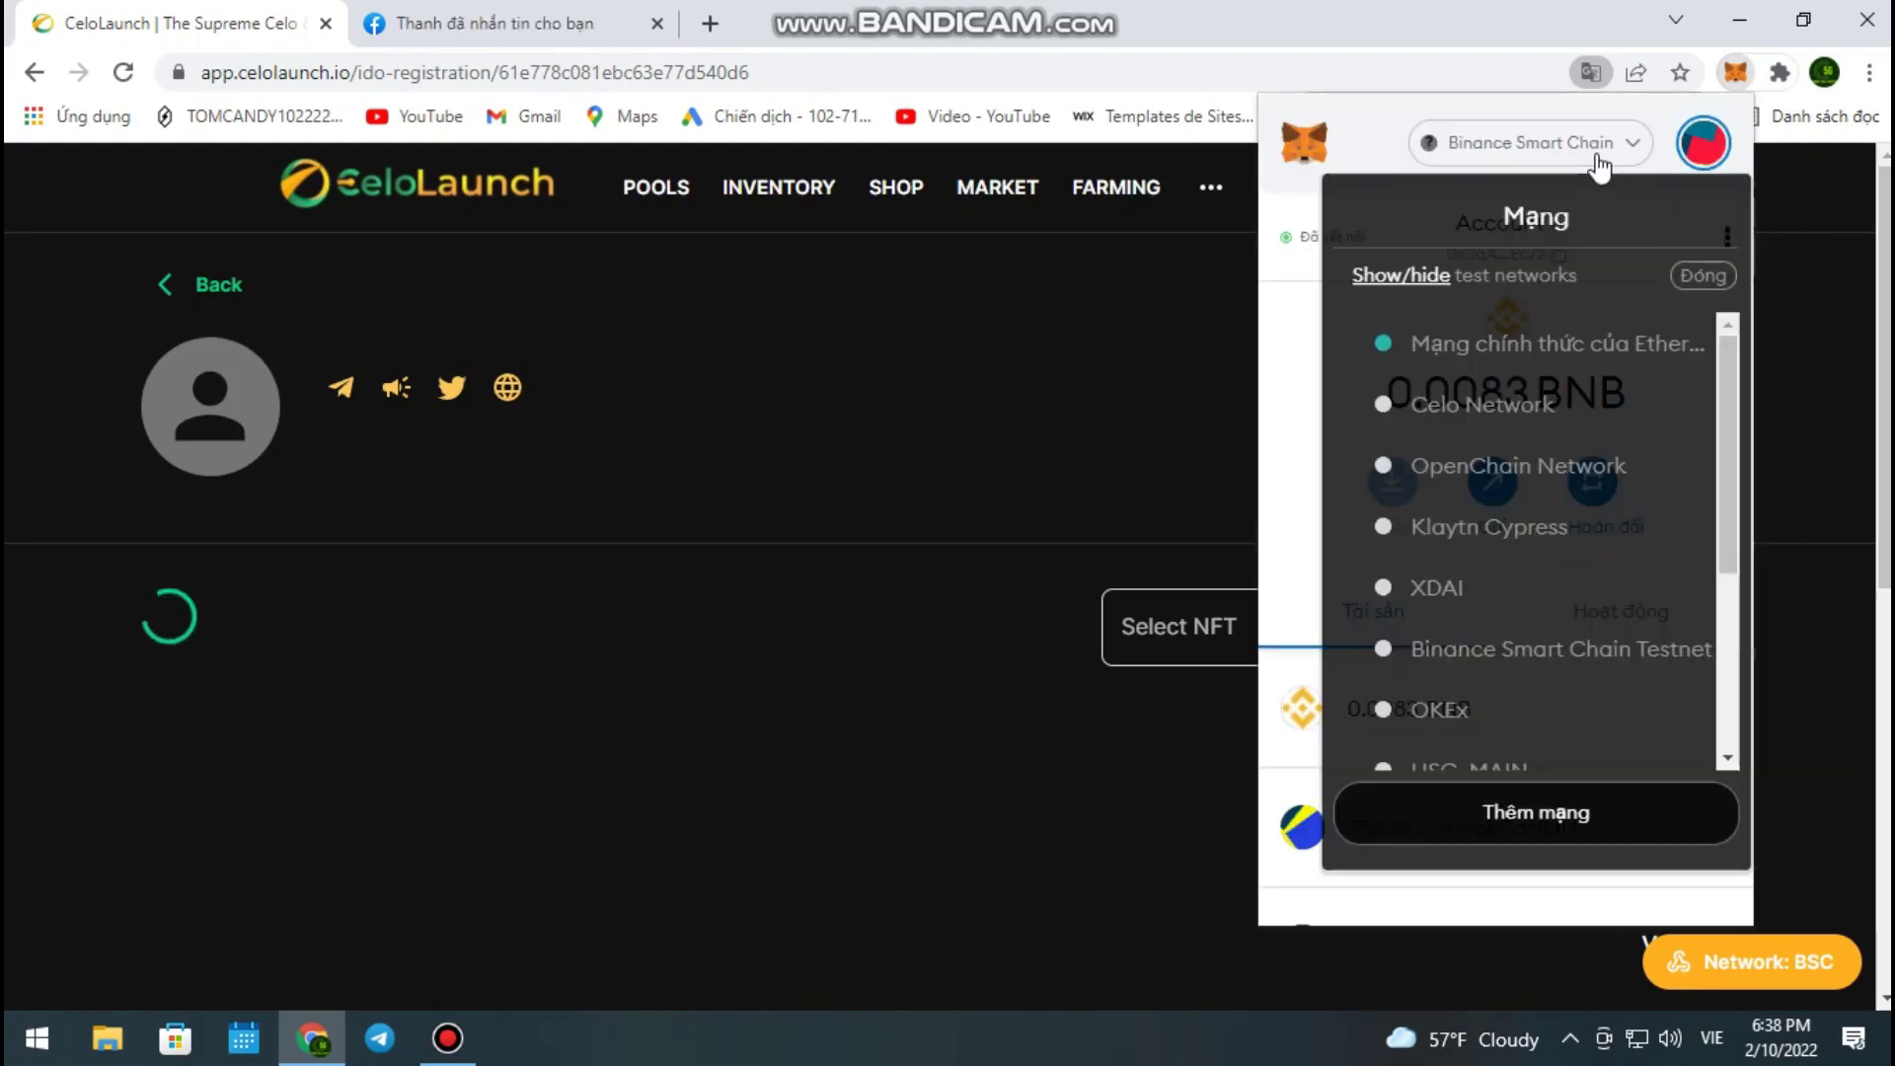
{"action": "left_click", "coordinate": [1431, 409]}
{"action": "left_click", "coordinate": [732, 677]}
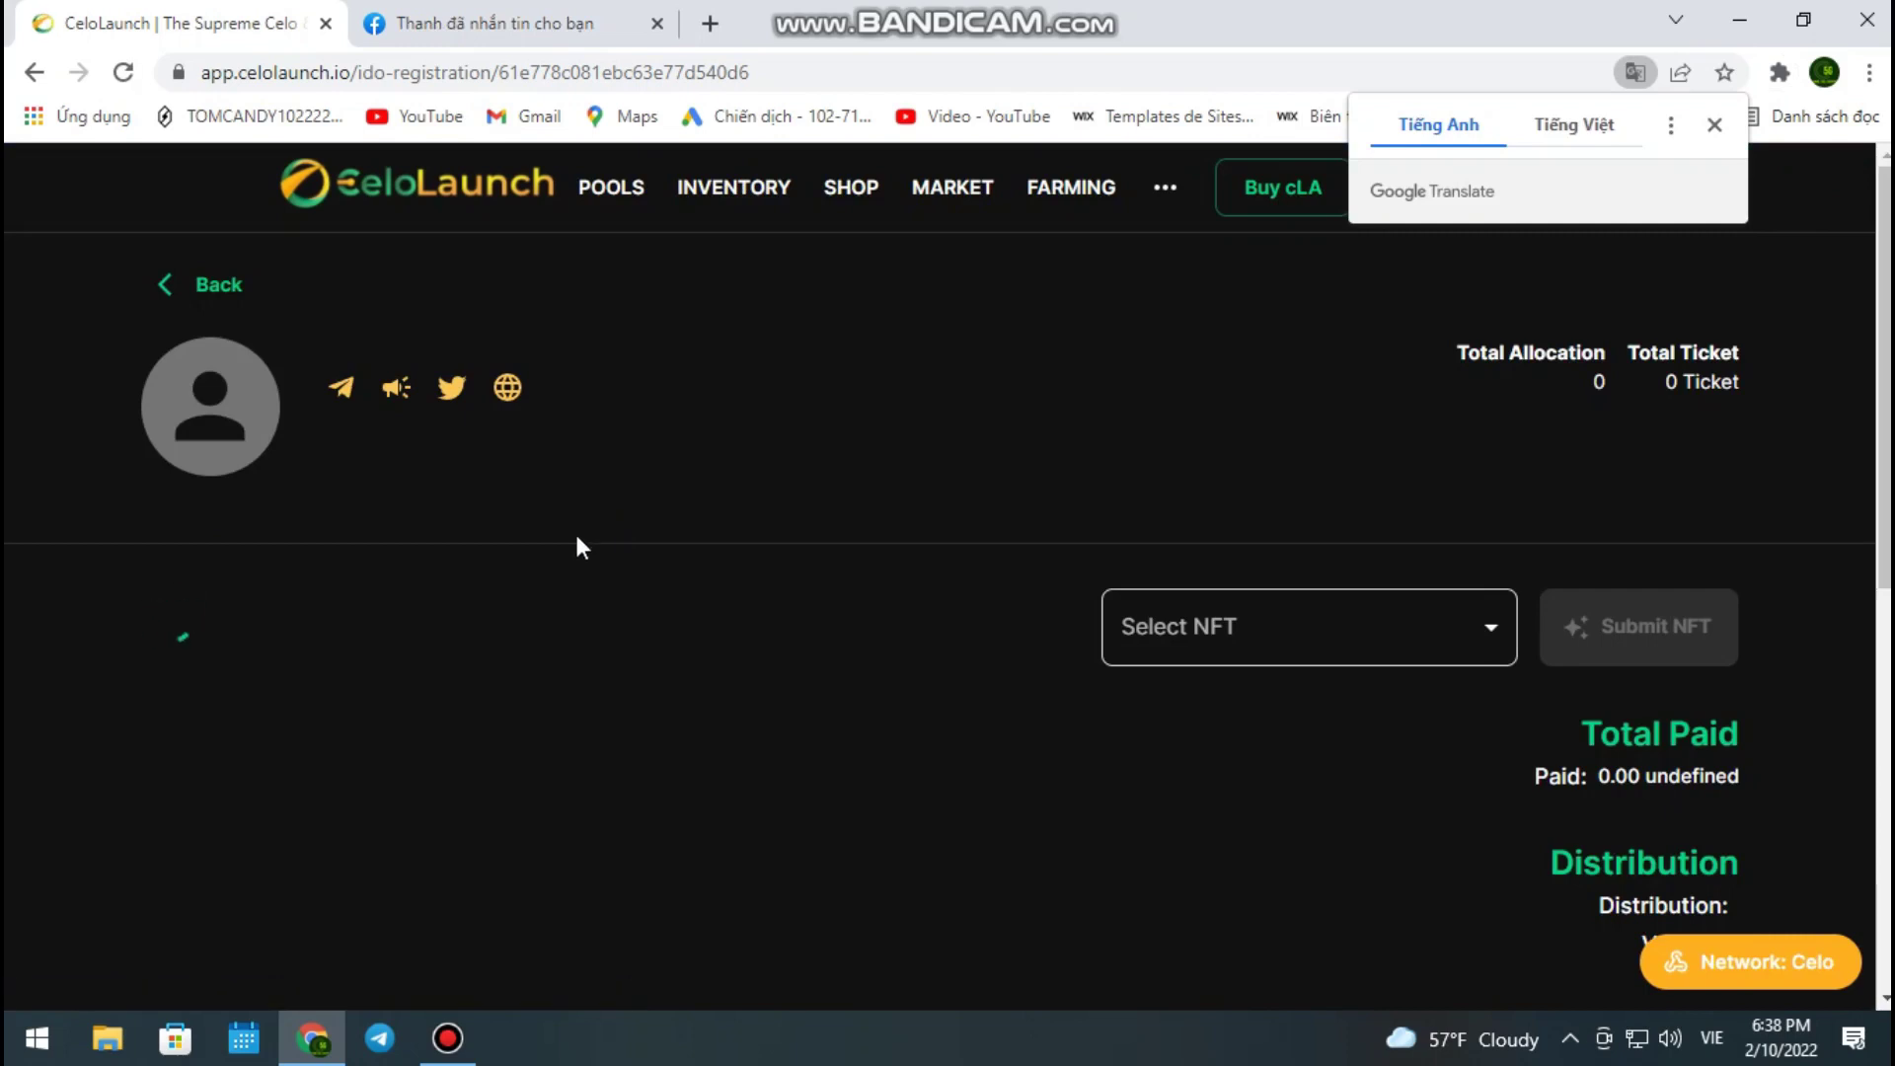
Check the MetaMask account's CELO and cUSD balances and the selected network, and close the wallet without changing it
{"action": "left_click", "coordinate": [1779, 71]}
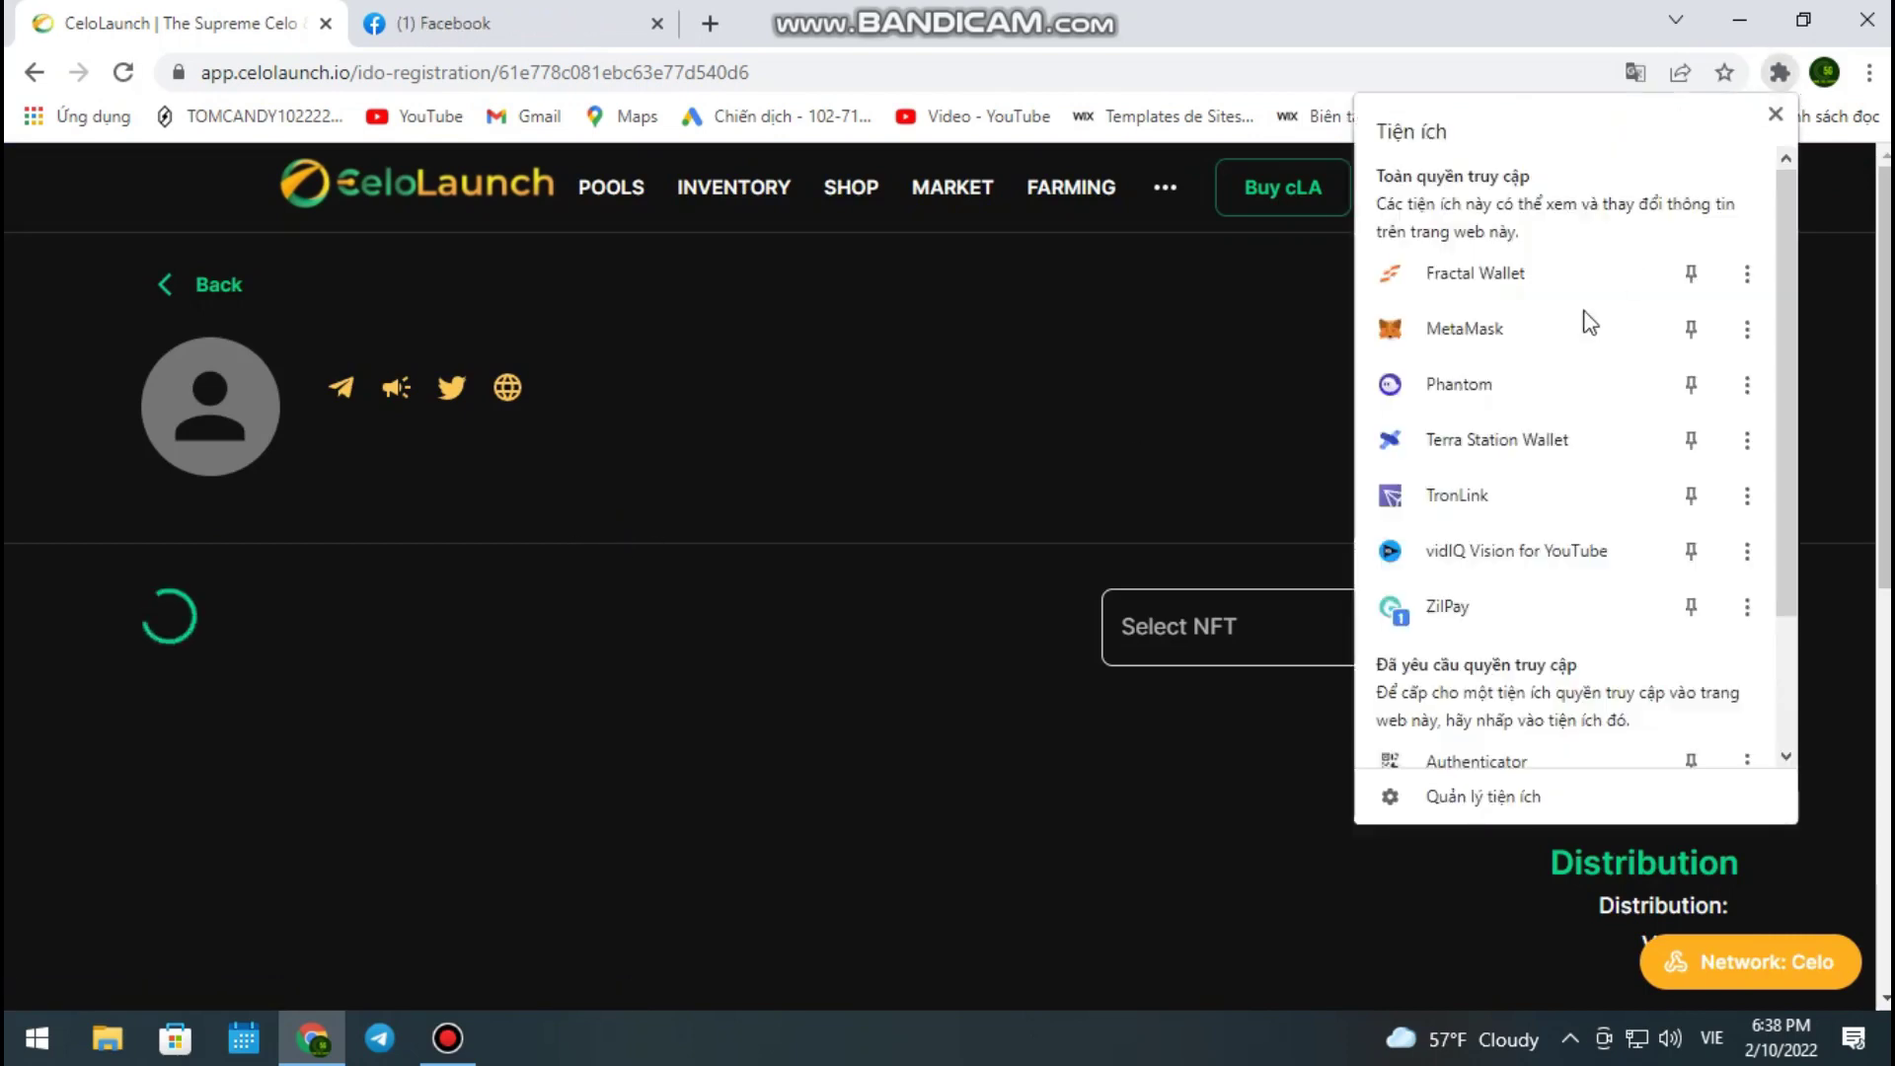
{"action": "left_click", "coordinate": [1396, 331]}
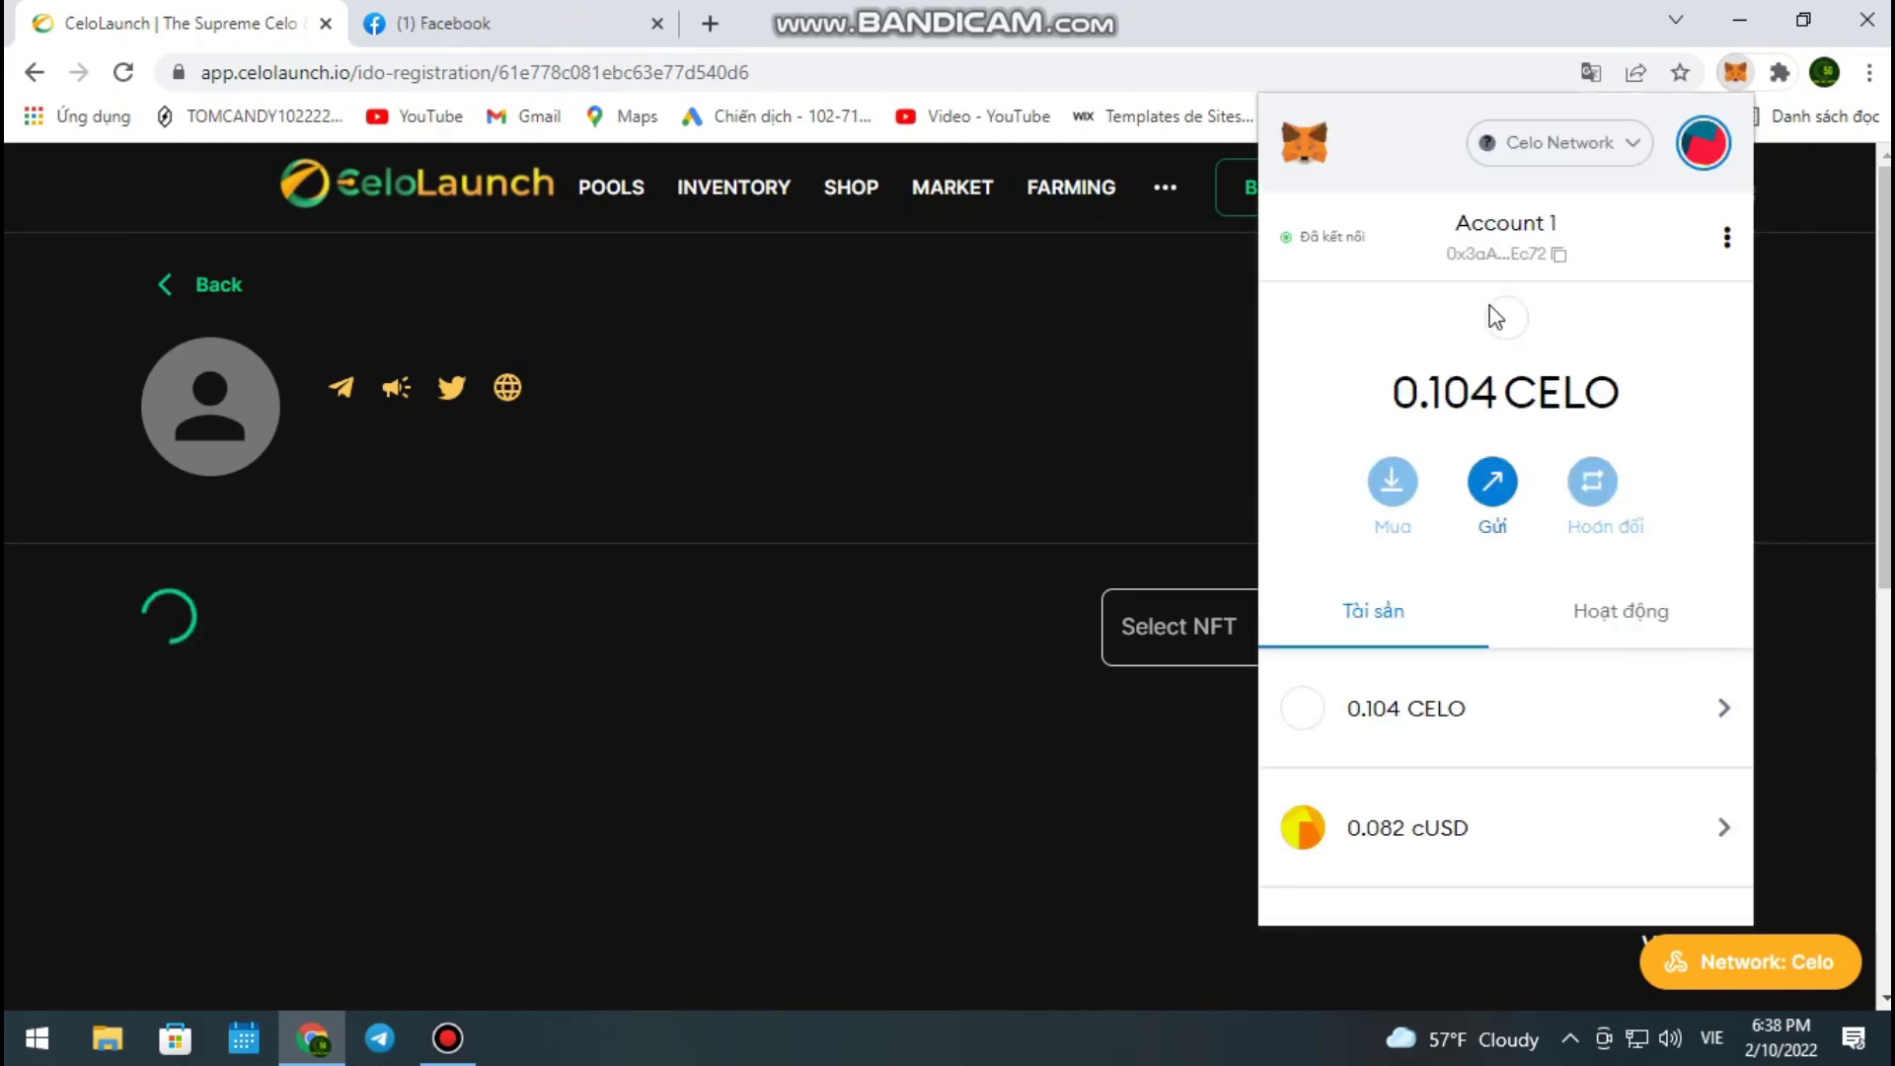
{"action": "left_click", "coordinate": [1611, 144]}
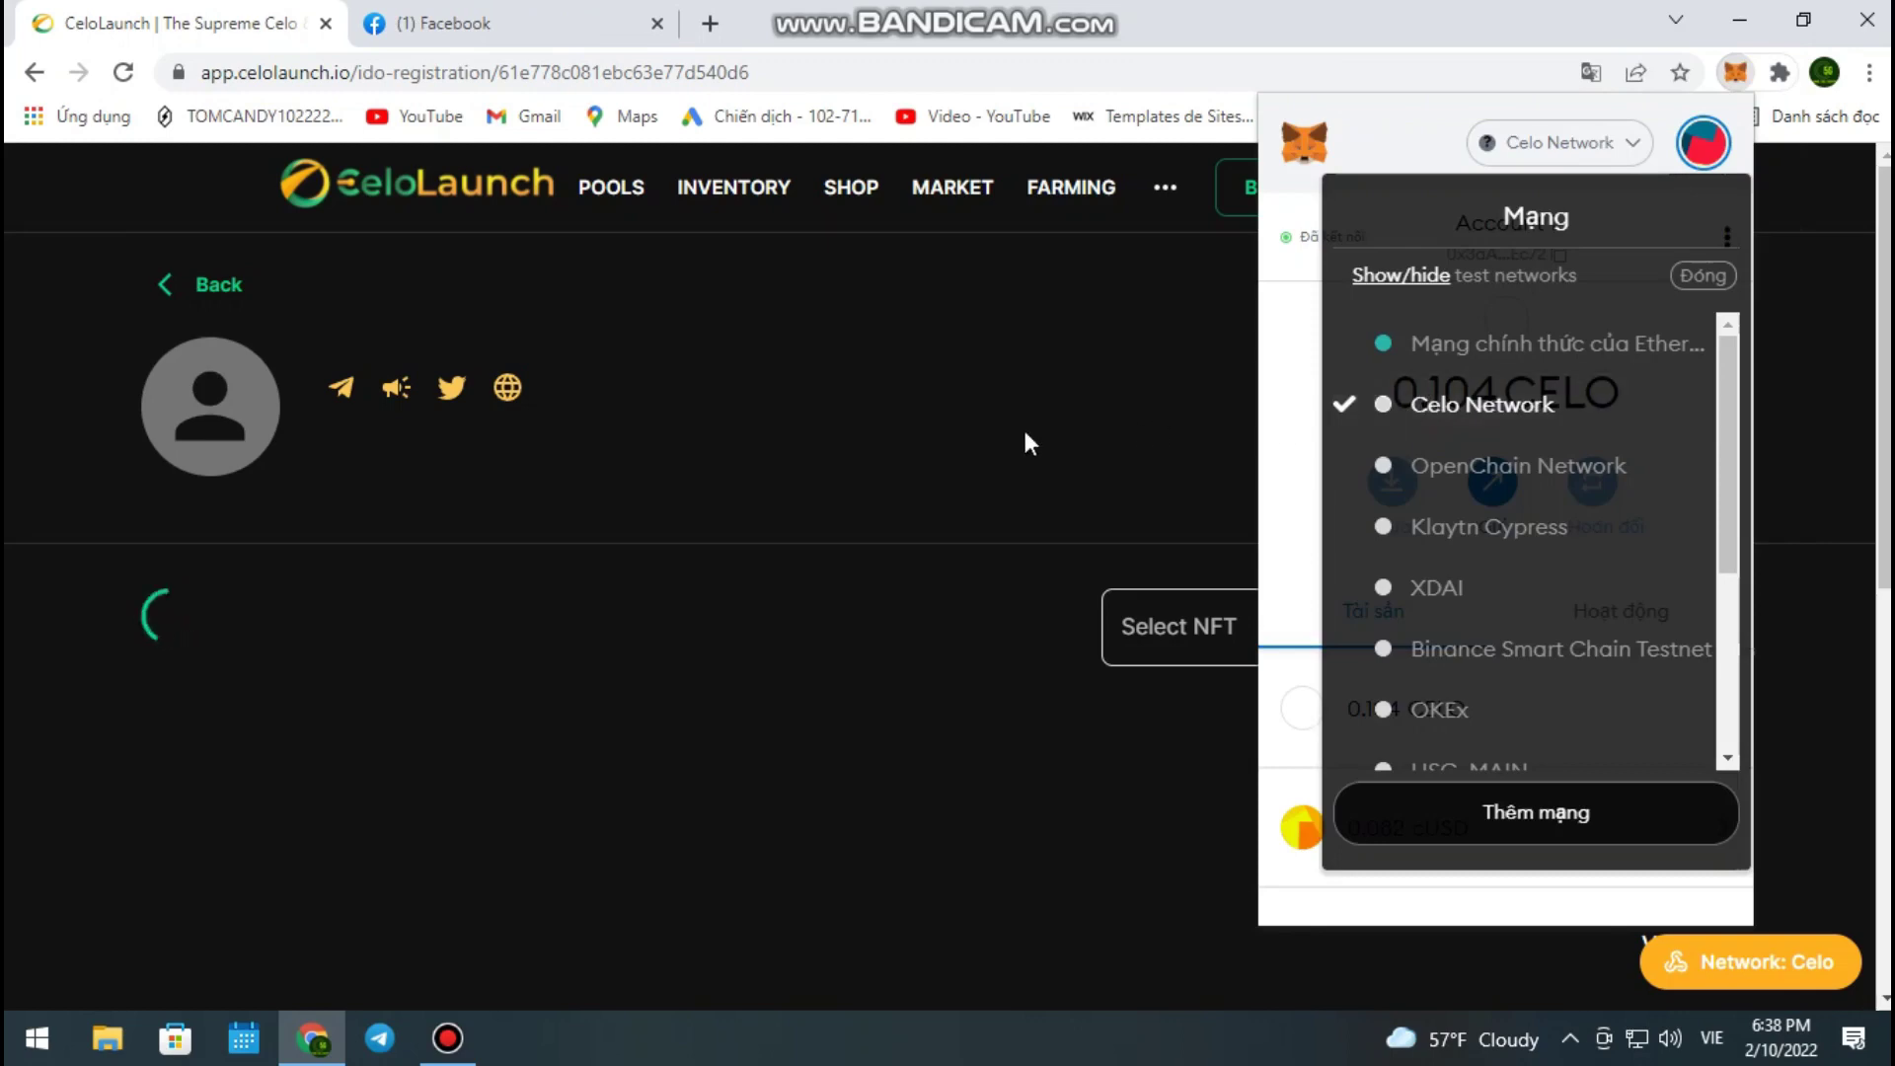
{"action": "left_click", "coordinate": [985, 423]}
Connect the MetaMask wallet to CeloLaunch on the Celo network, reloading the pool page to retry the connection
{"action": "left_click", "coordinate": [1443, 199]}
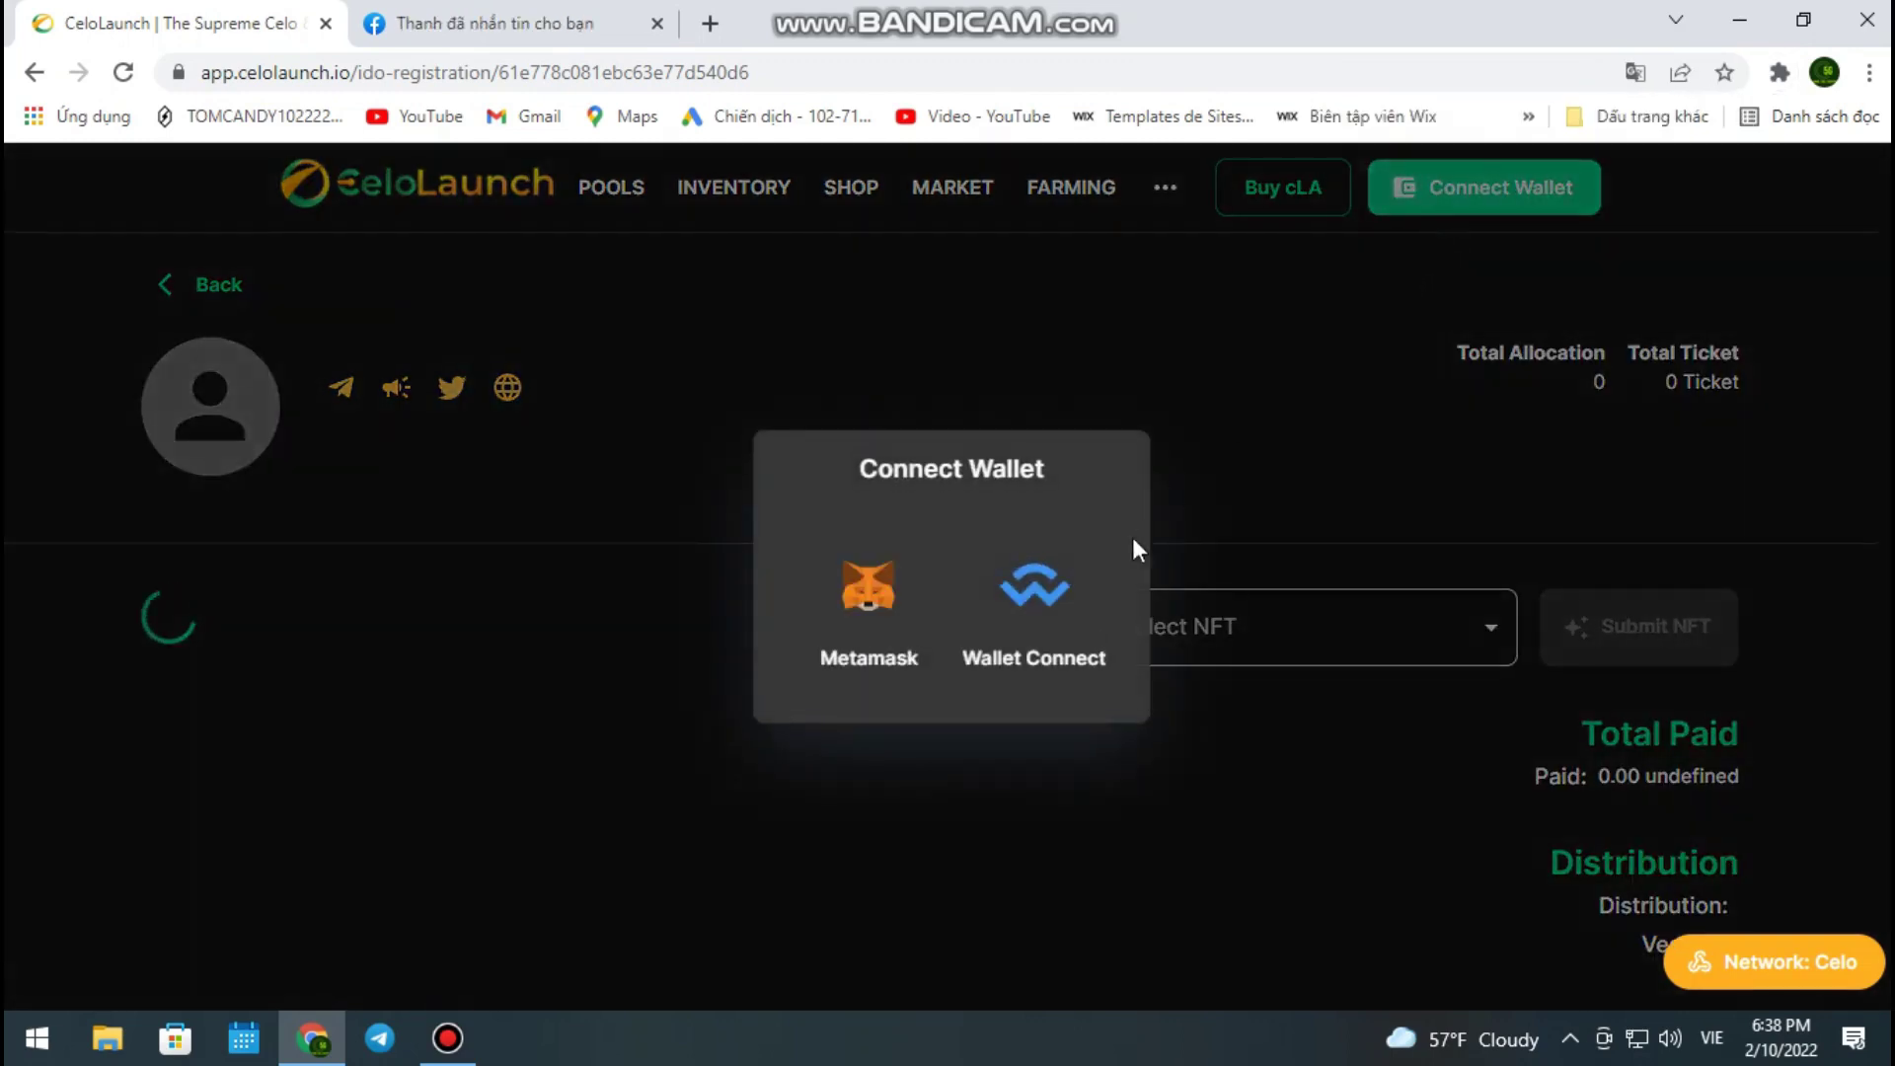
{"action": "left_click", "coordinate": [904, 584]}
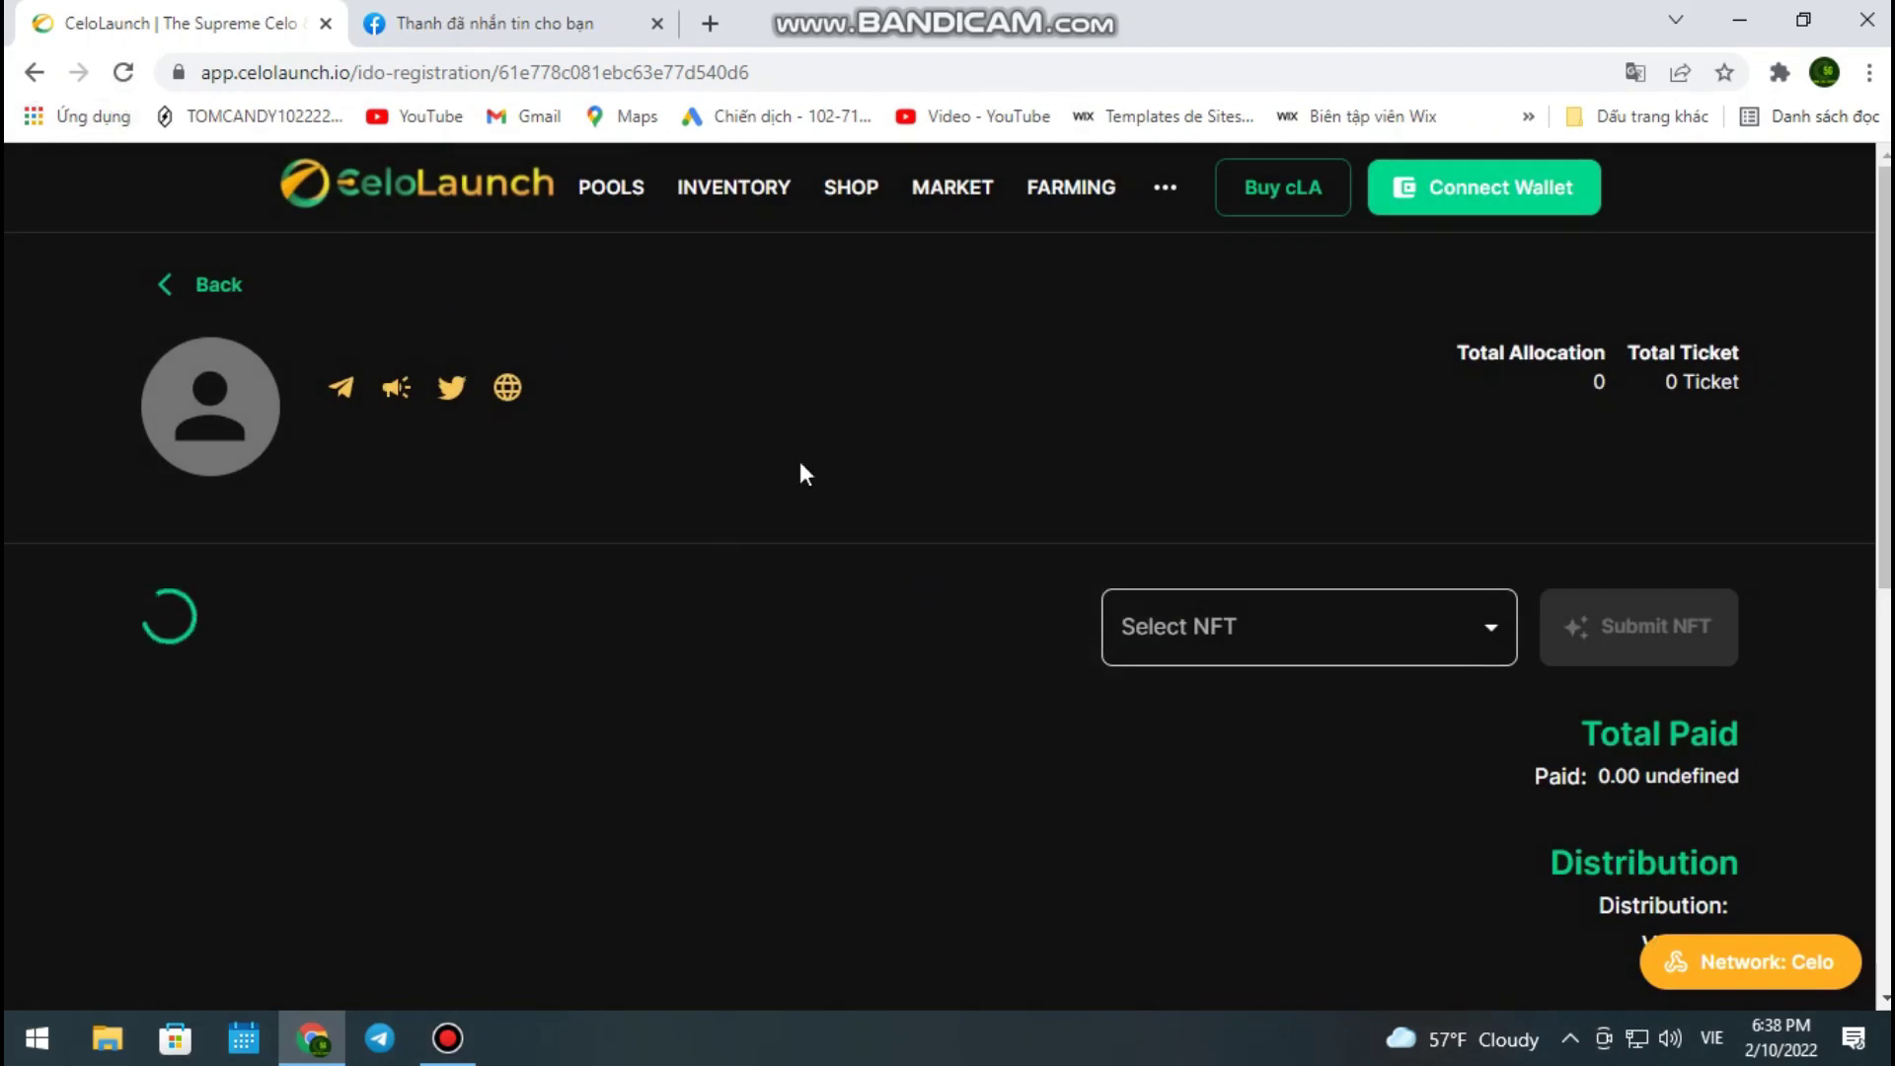
{"action": "left_click", "coordinate": [119, 71]}
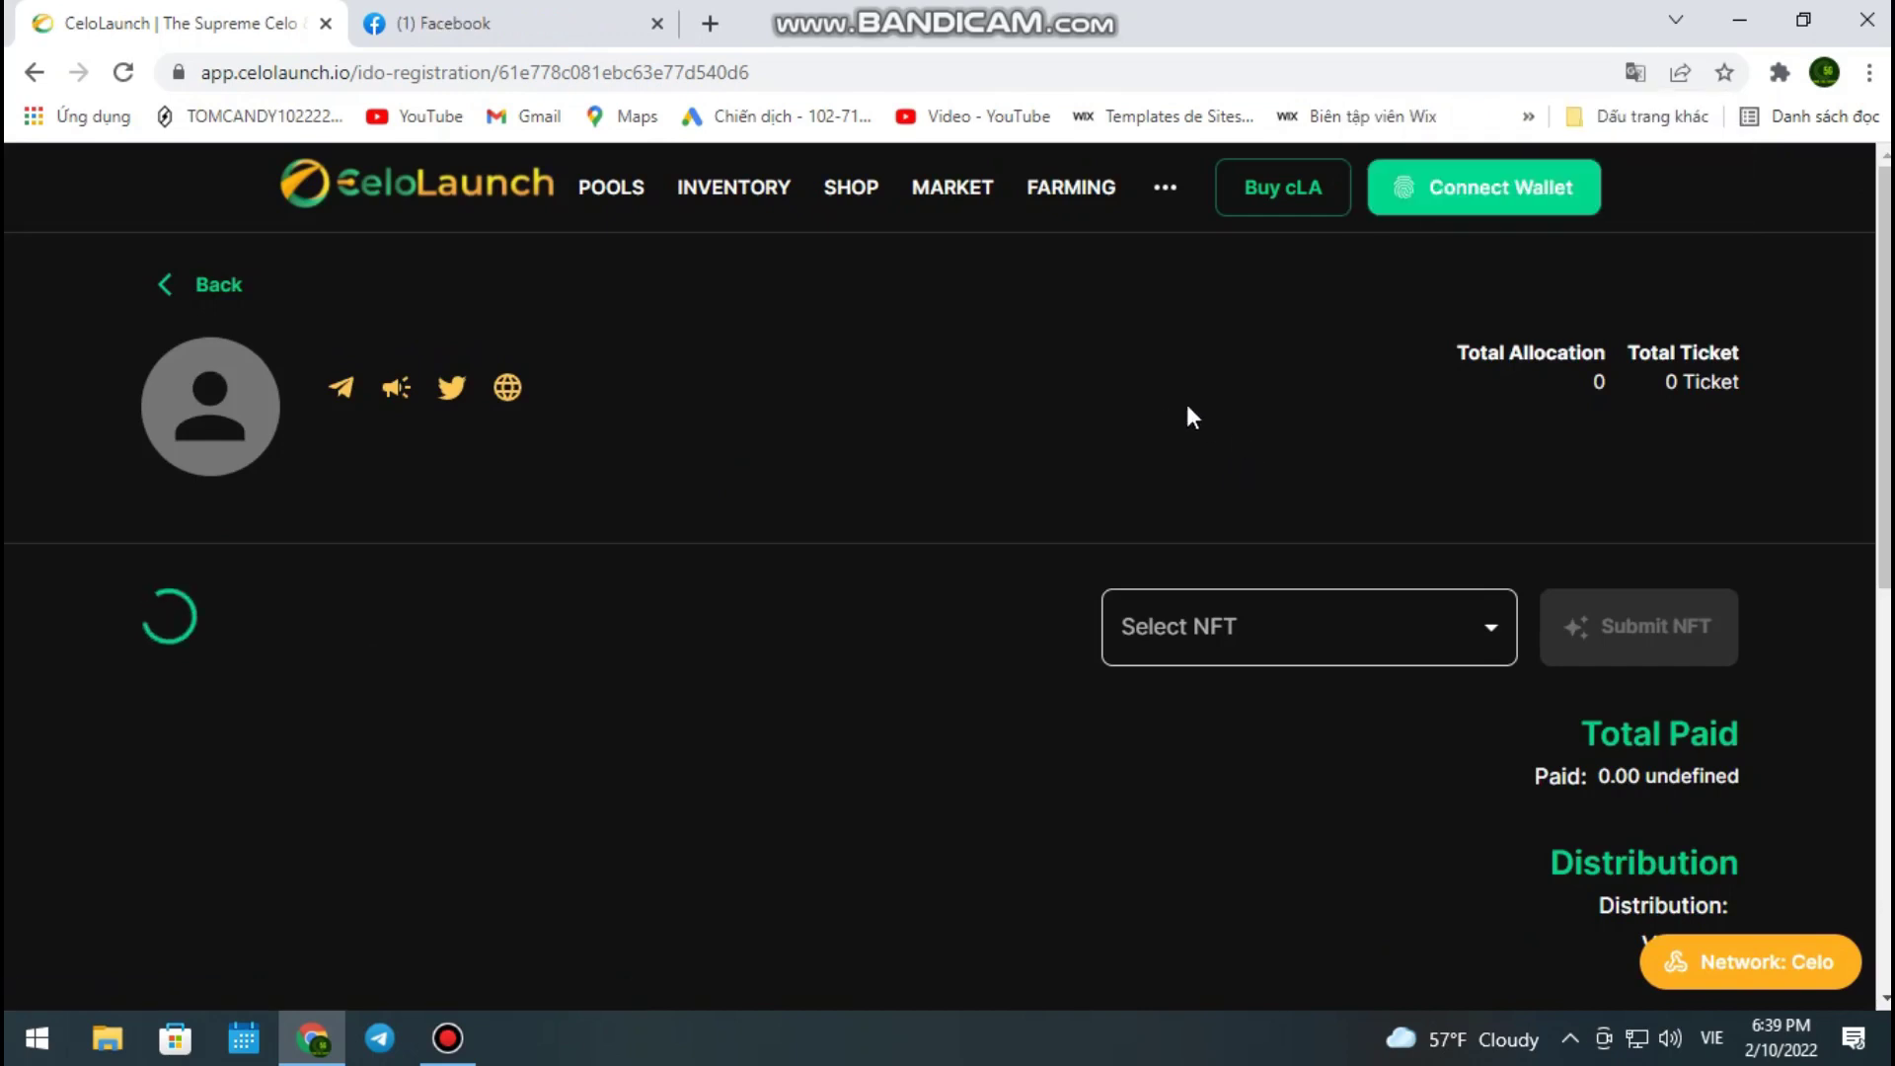
{"action": "left_click", "coordinate": [1421, 192]}
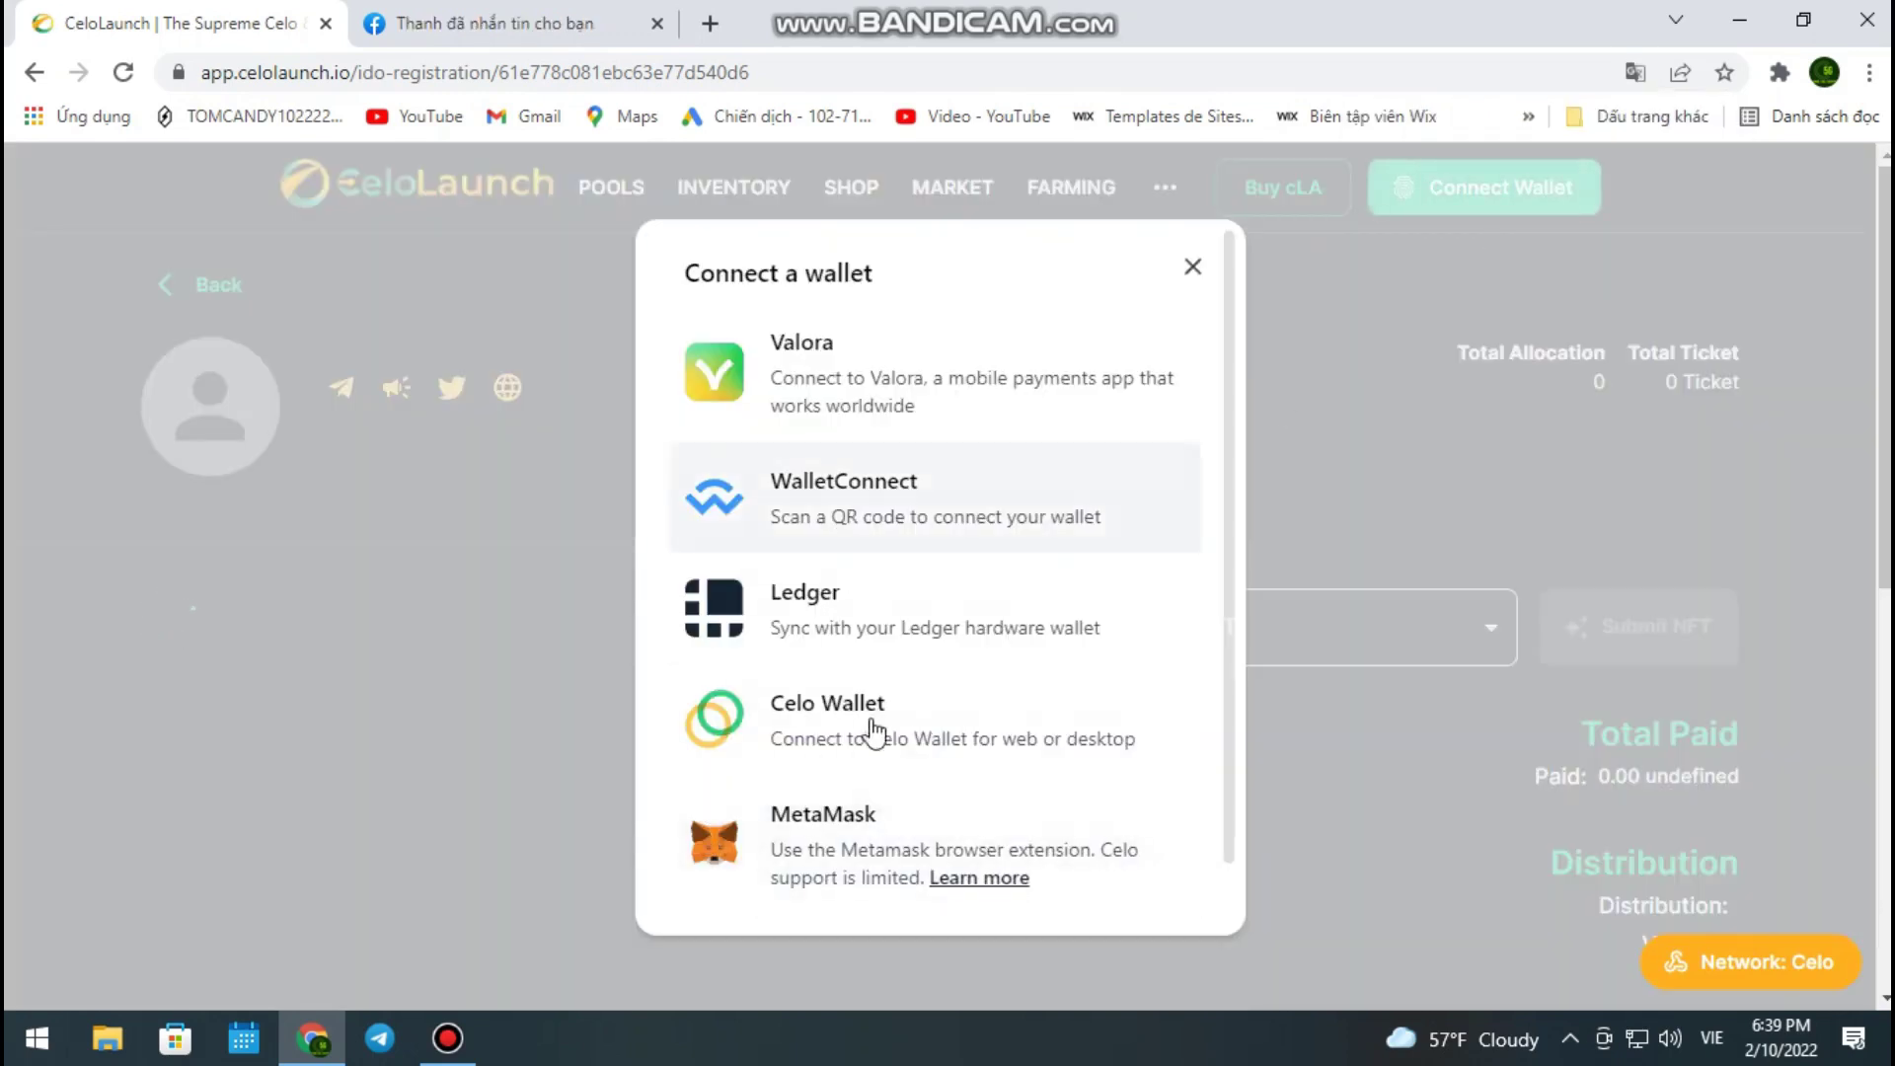
{"action": "left_click", "coordinate": [816, 820]}
Examine the MetaCelo pool's registration countdown, opening time, cMETA price, vesting terms, NFT submission area and claim table
{"action": "scroll", "coordinate": [1163, 506], "scroll_direction": "down", "scroll_amount": 3}
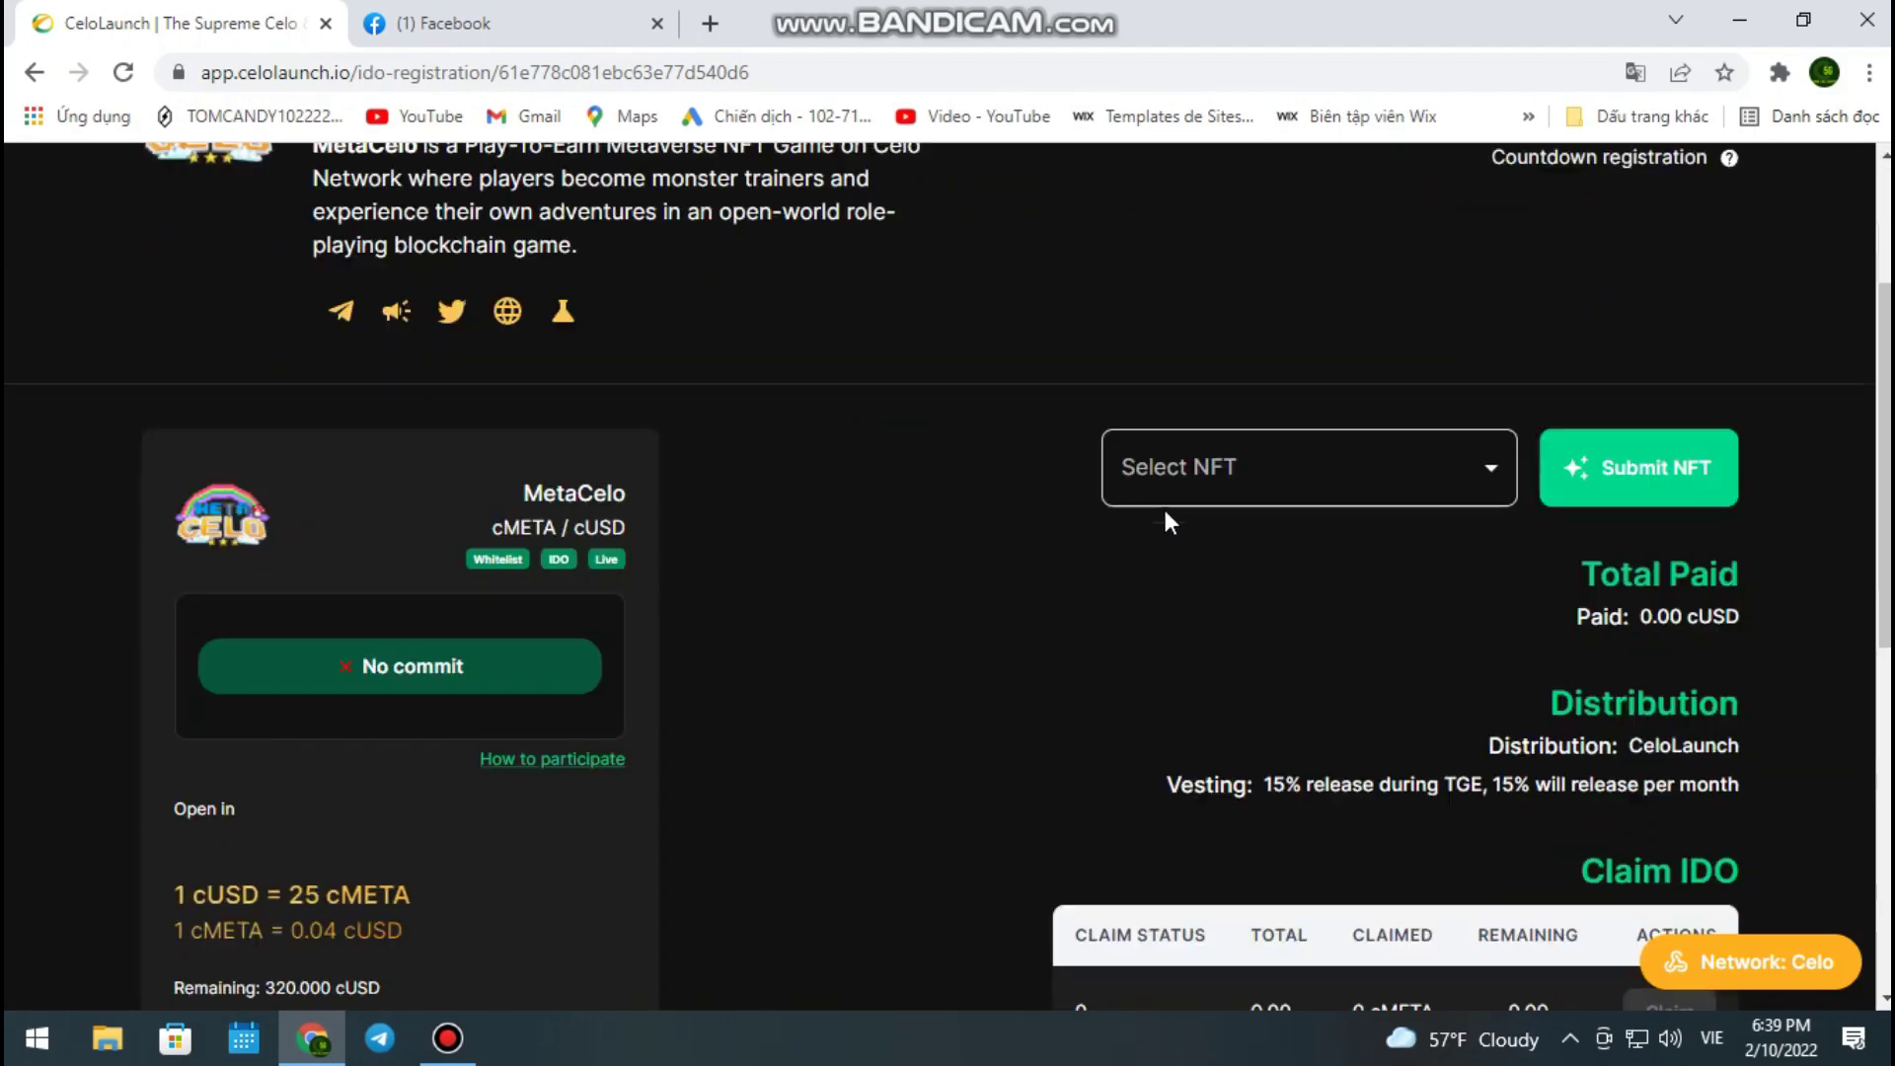
{"action": "scroll", "coordinate": [947, 583], "scroll_direction": "down", "scroll_amount": 1}
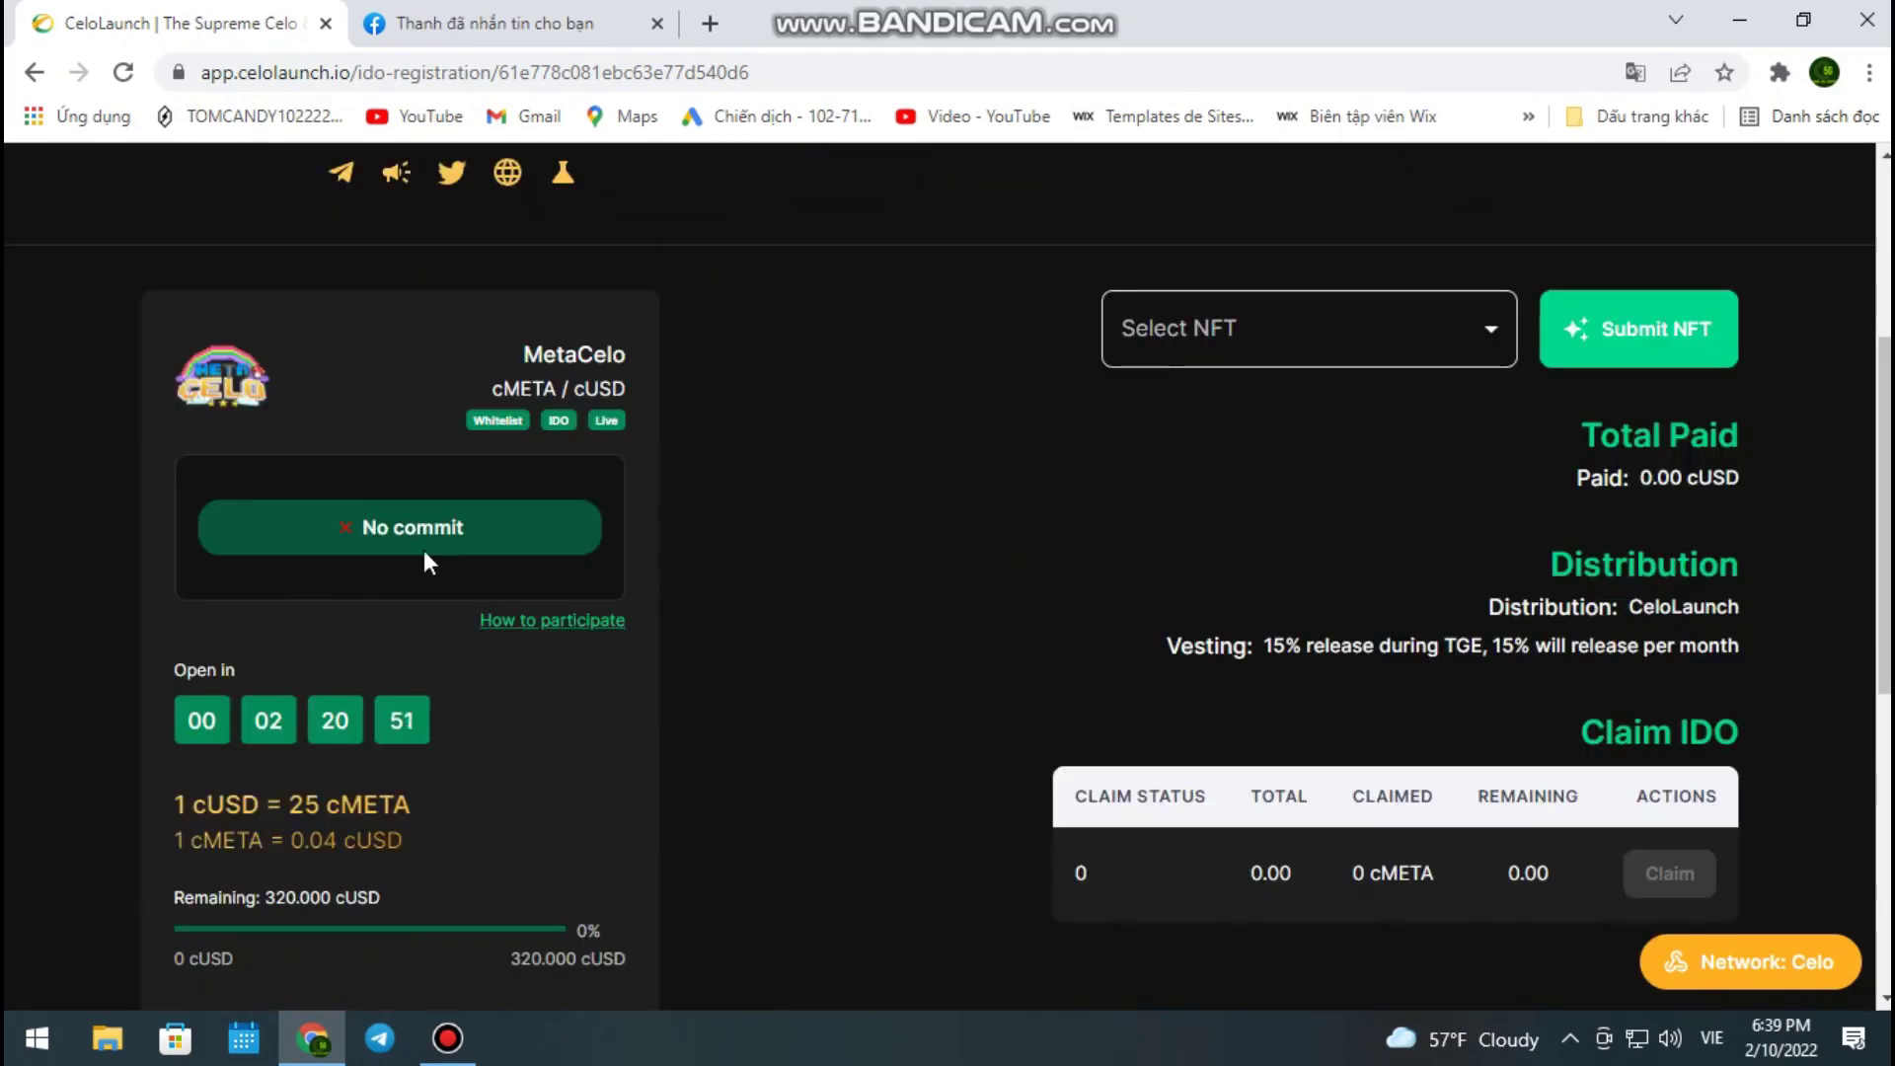
{"action": "scroll", "coordinate": [396, 606], "scroll_direction": "up", "scroll_amount": 4}
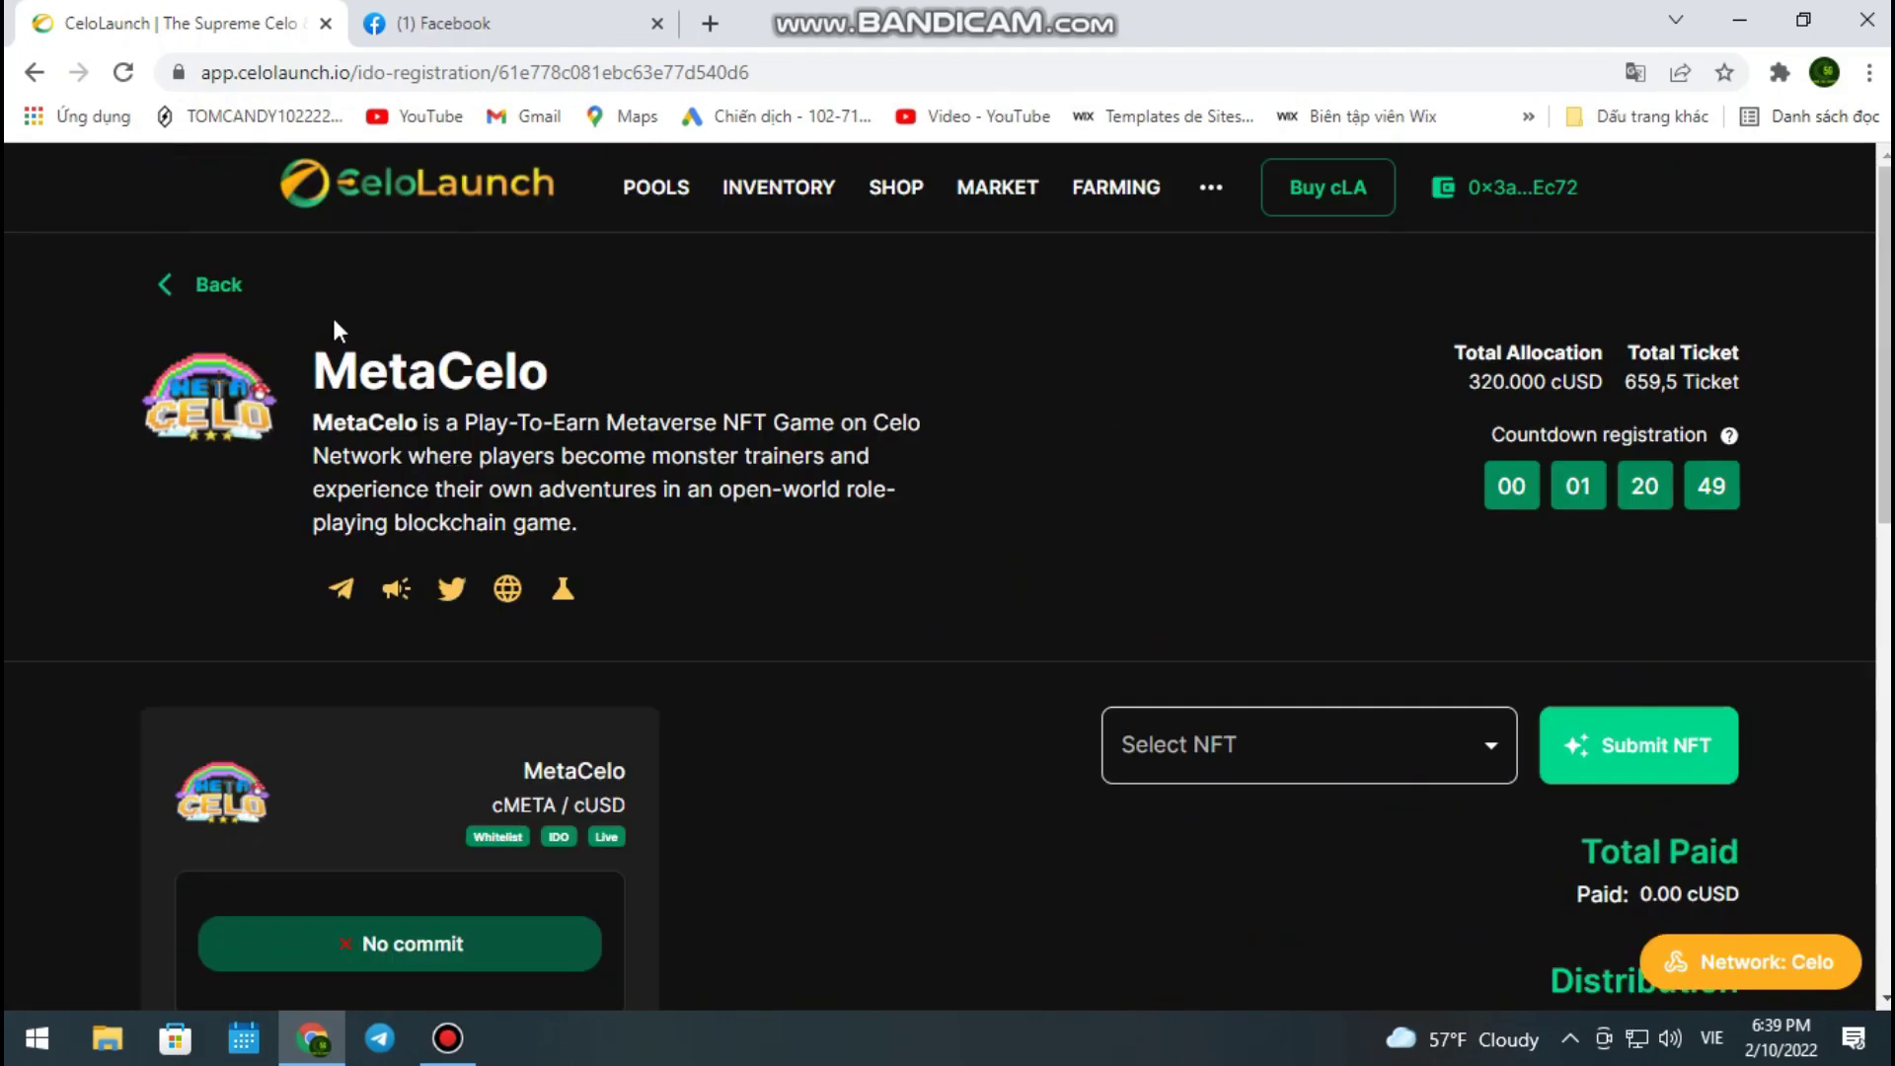
{"action": "scroll", "coordinate": [471, 590], "scroll_direction": "down", "scroll_amount": 3}
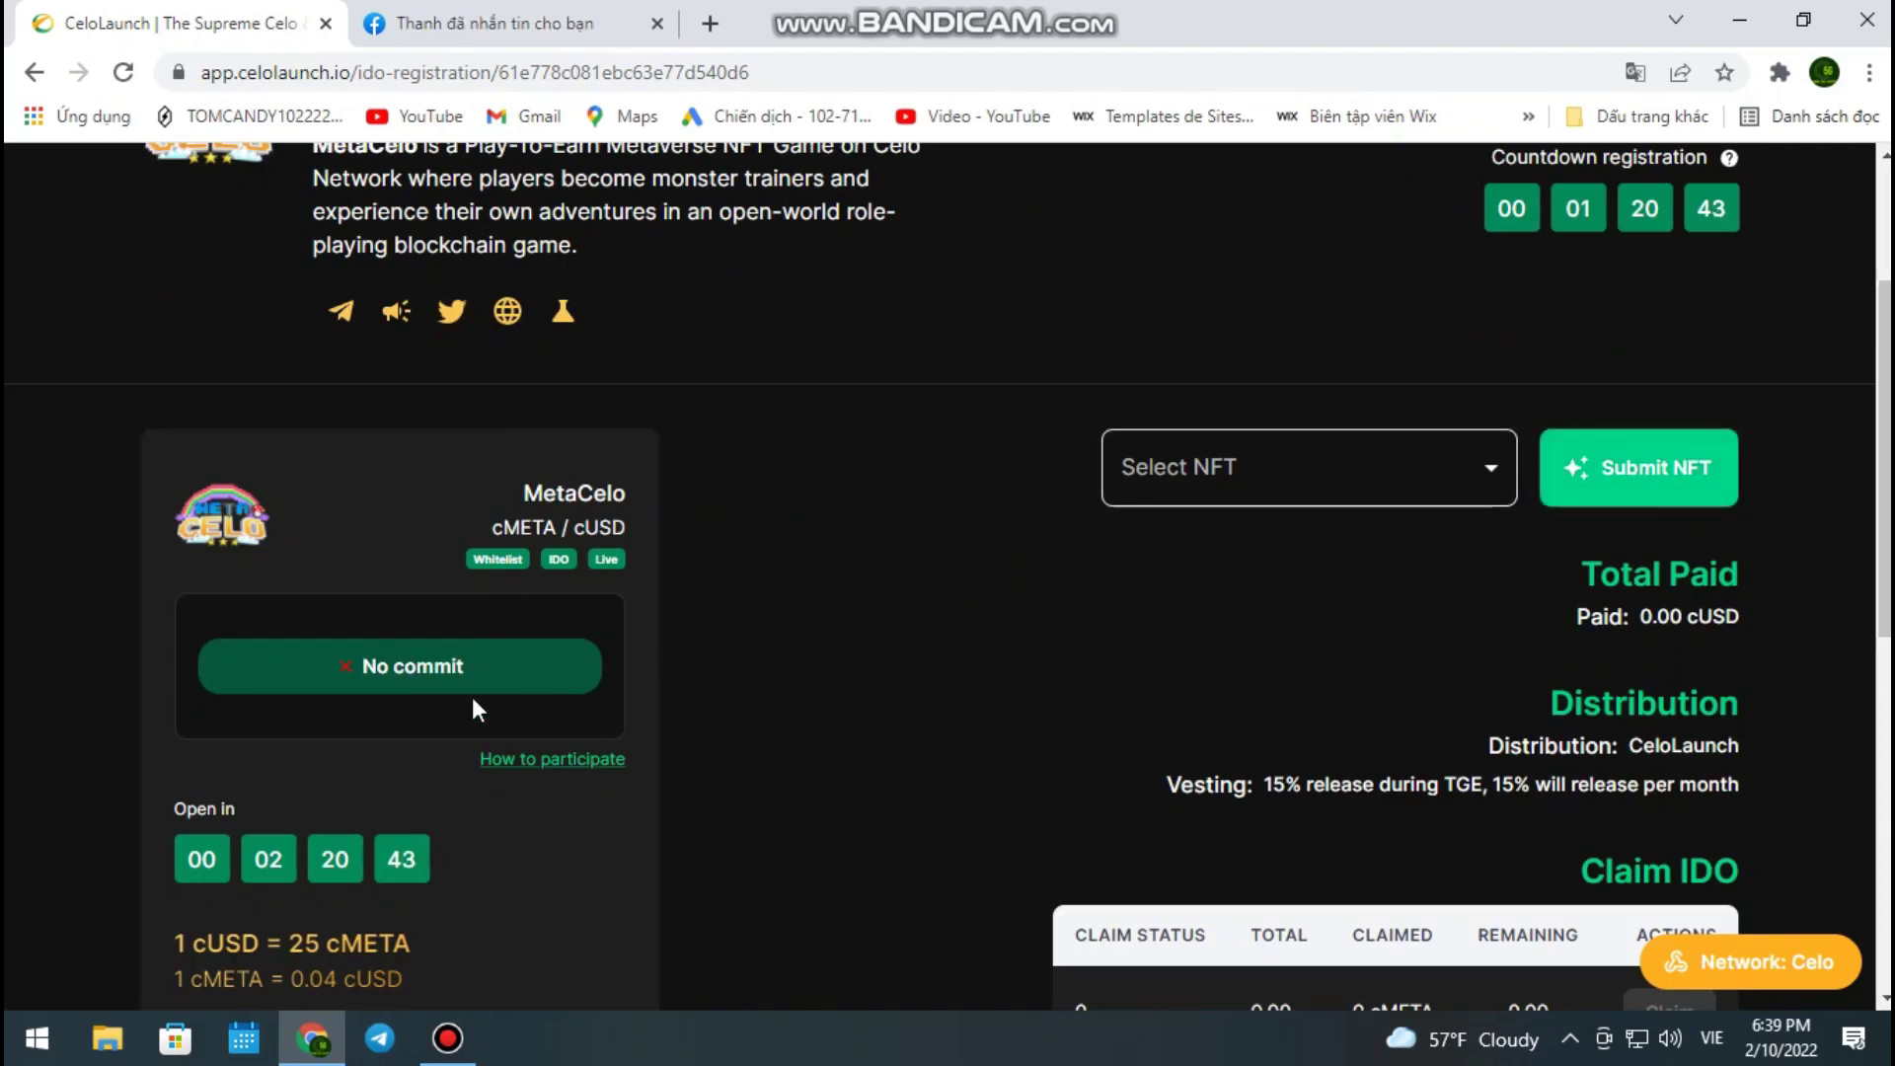
{"action": "scroll", "coordinate": [477, 693], "scroll_direction": "down", "scroll_amount": 3}
{"action": "scroll", "coordinate": [471, 548], "scroll_direction": "up", "scroll_amount": 3}
{"action": "scroll", "coordinate": [478, 546], "scroll_direction": "down", "scroll_amount": 4}
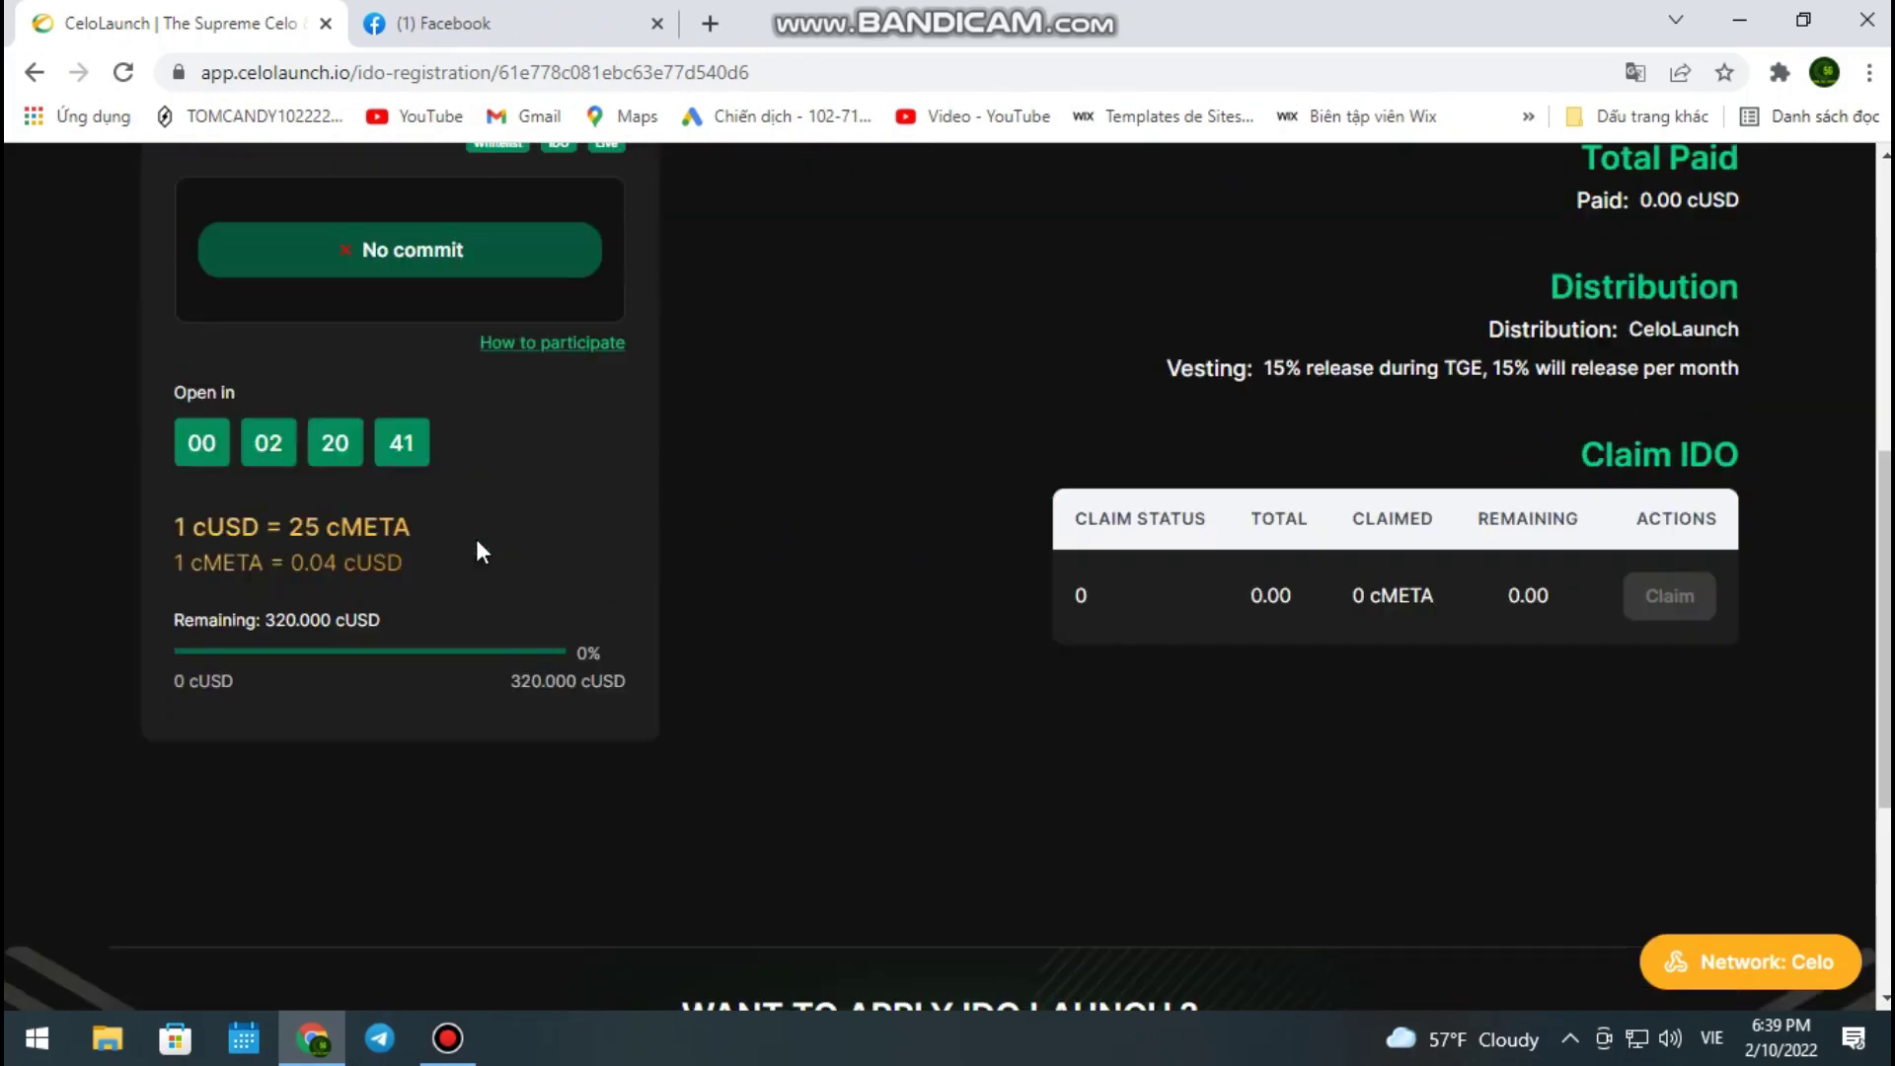
{"action": "scroll", "coordinate": [717, 566], "scroll_direction": "up", "scroll_amount": 4}
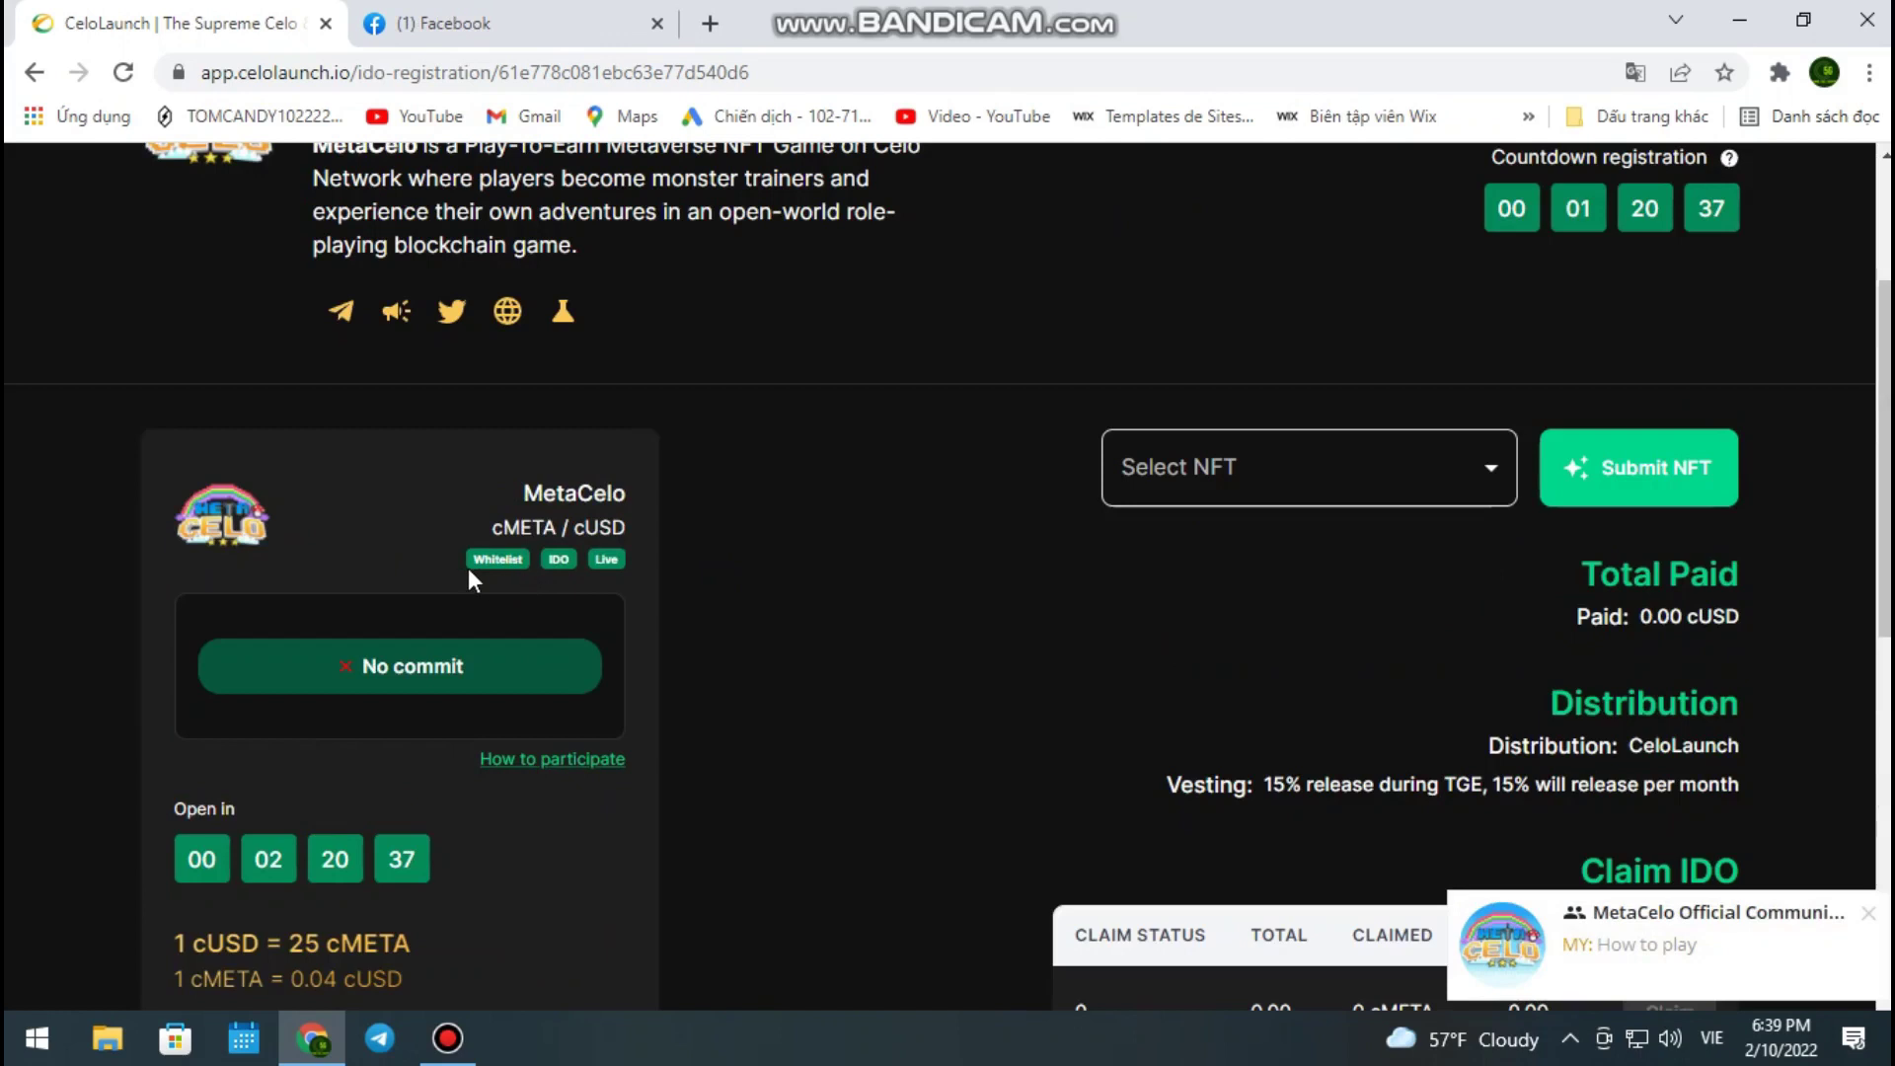
Examine the MetaCelo pool's cMETA price, remaining cUSD allocation, sale progress and opening countdown, and highlight the vesting terms
{"action": "scroll", "coordinate": [519, 597], "scroll_direction": "down", "scroll_amount": 3}
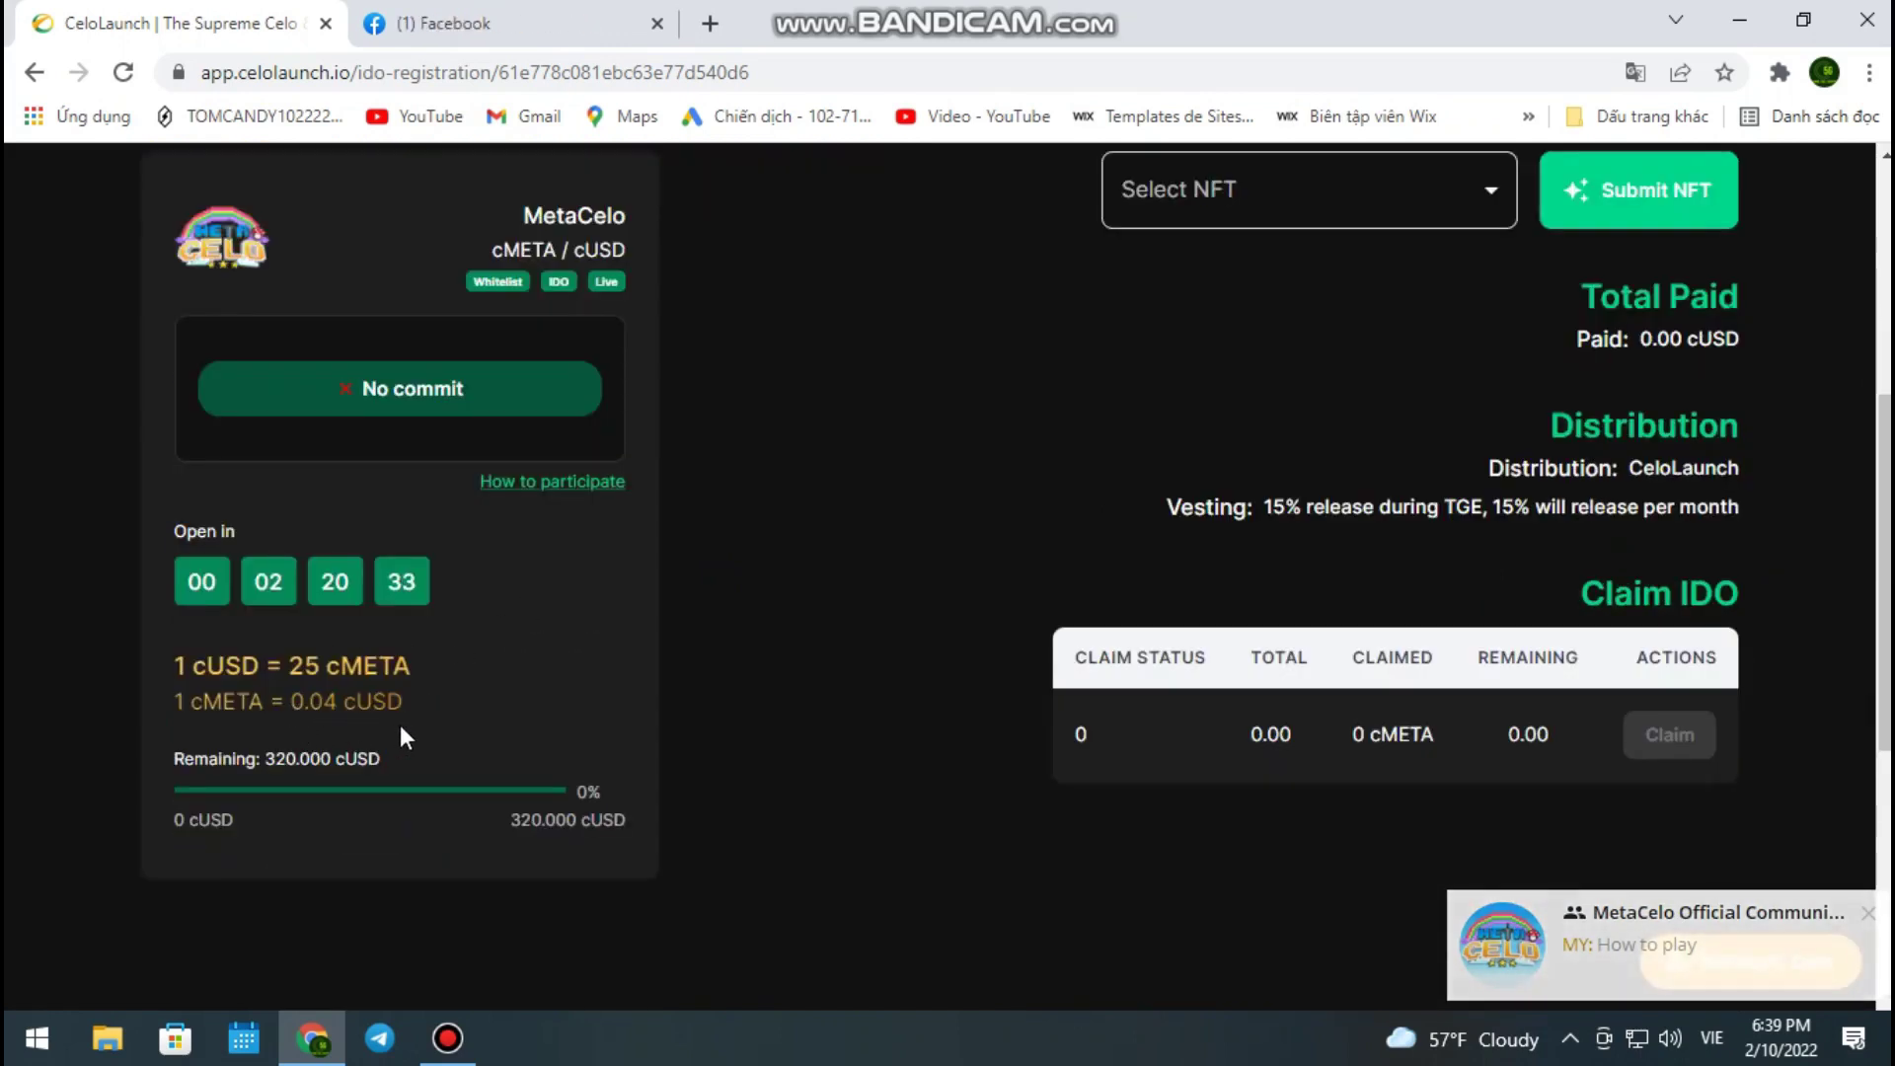
{"action": "scroll", "coordinate": [373, 713], "scroll_direction": "up", "scroll_amount": 1}
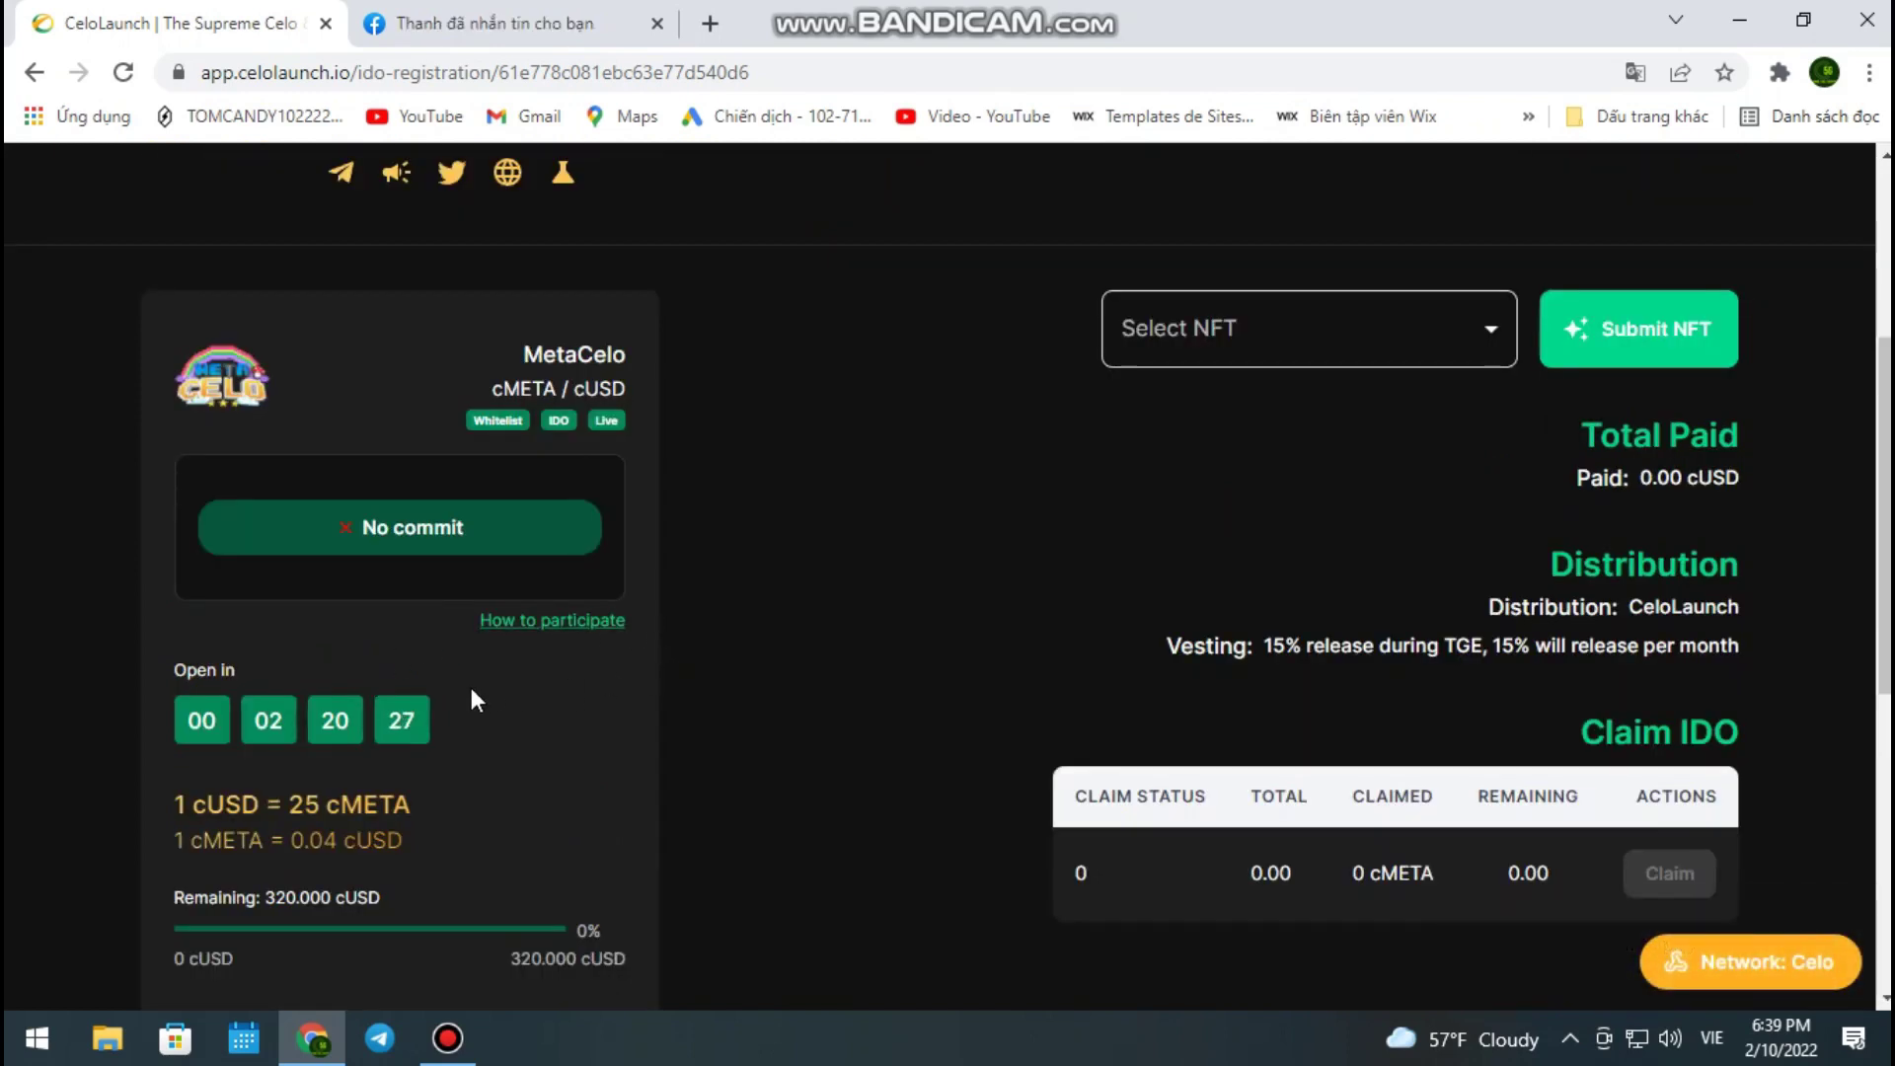
{"action": "scroll", "coordinate": [475, 691], "scroll_direction": "down", "scroll_amount": 1}
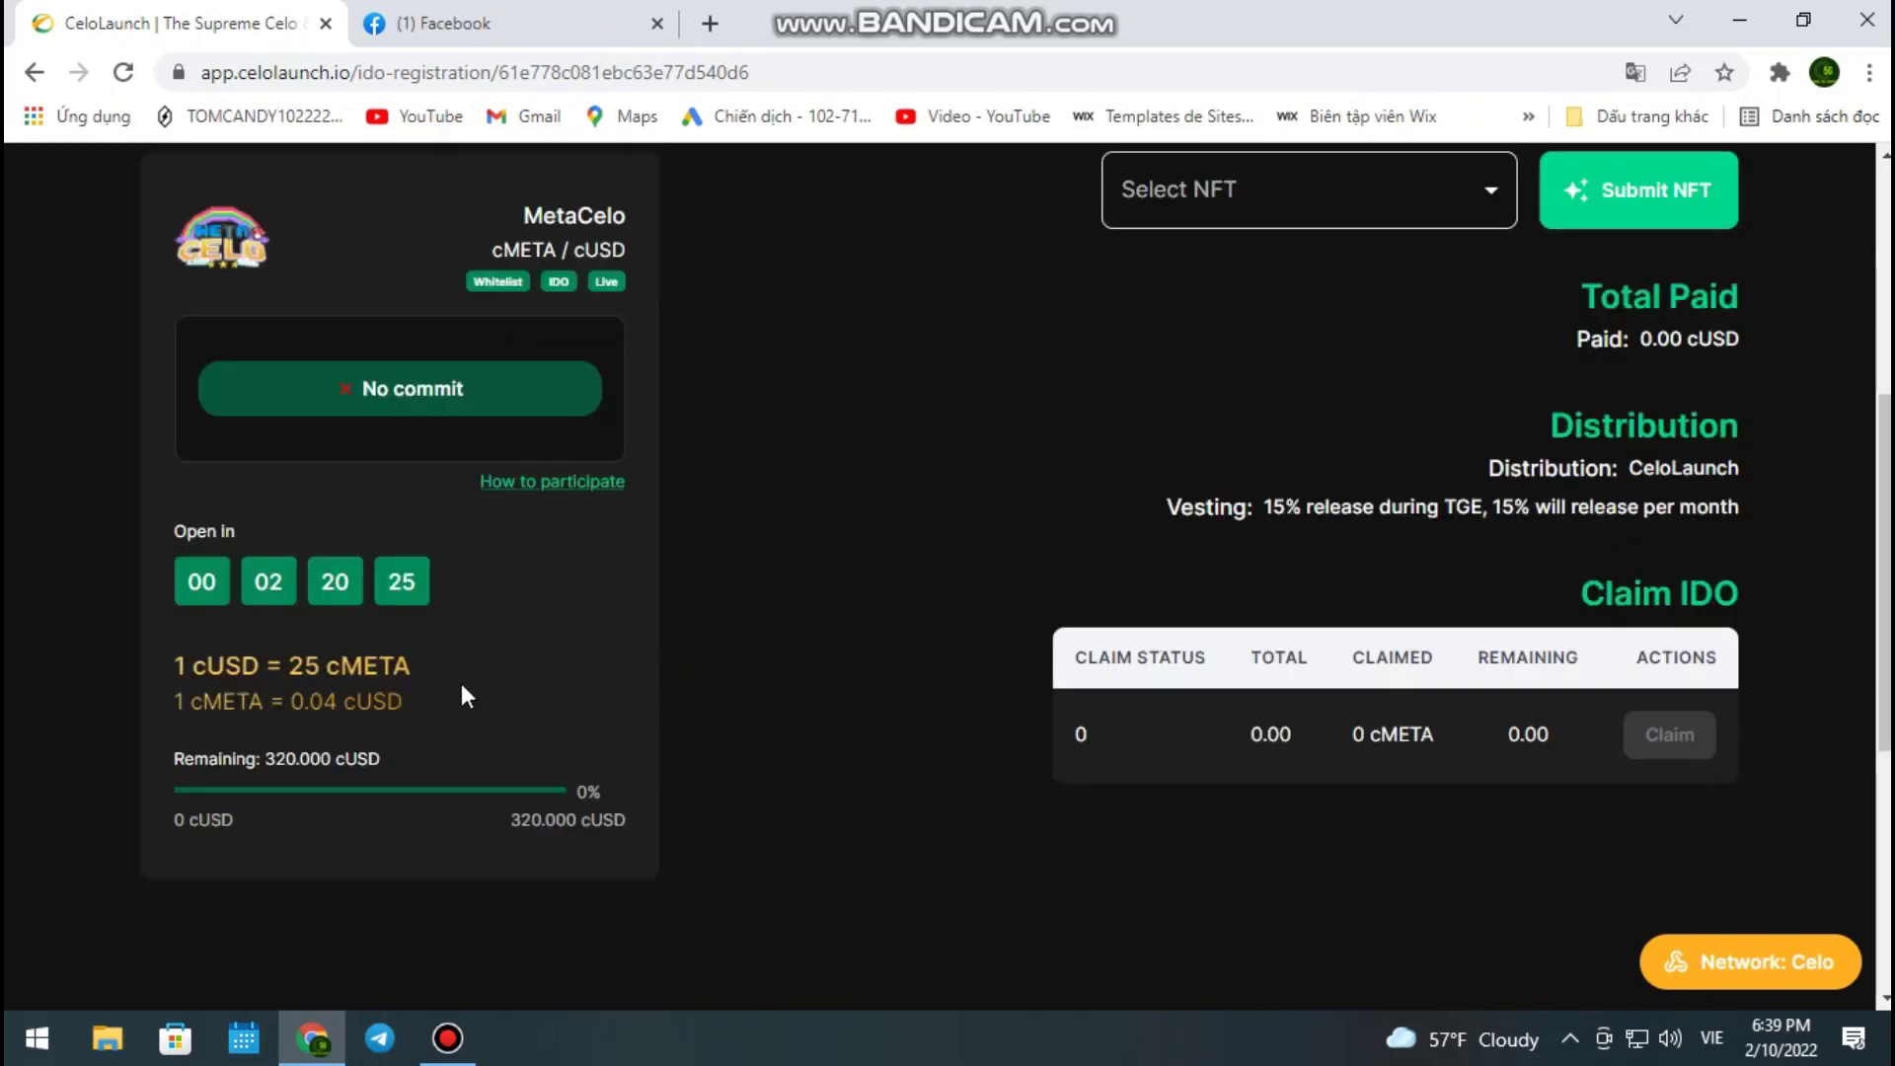
{"action": "scroll", "coordinate": [418, 659], "scroll_direction": "up", "scroll_amount": 1}
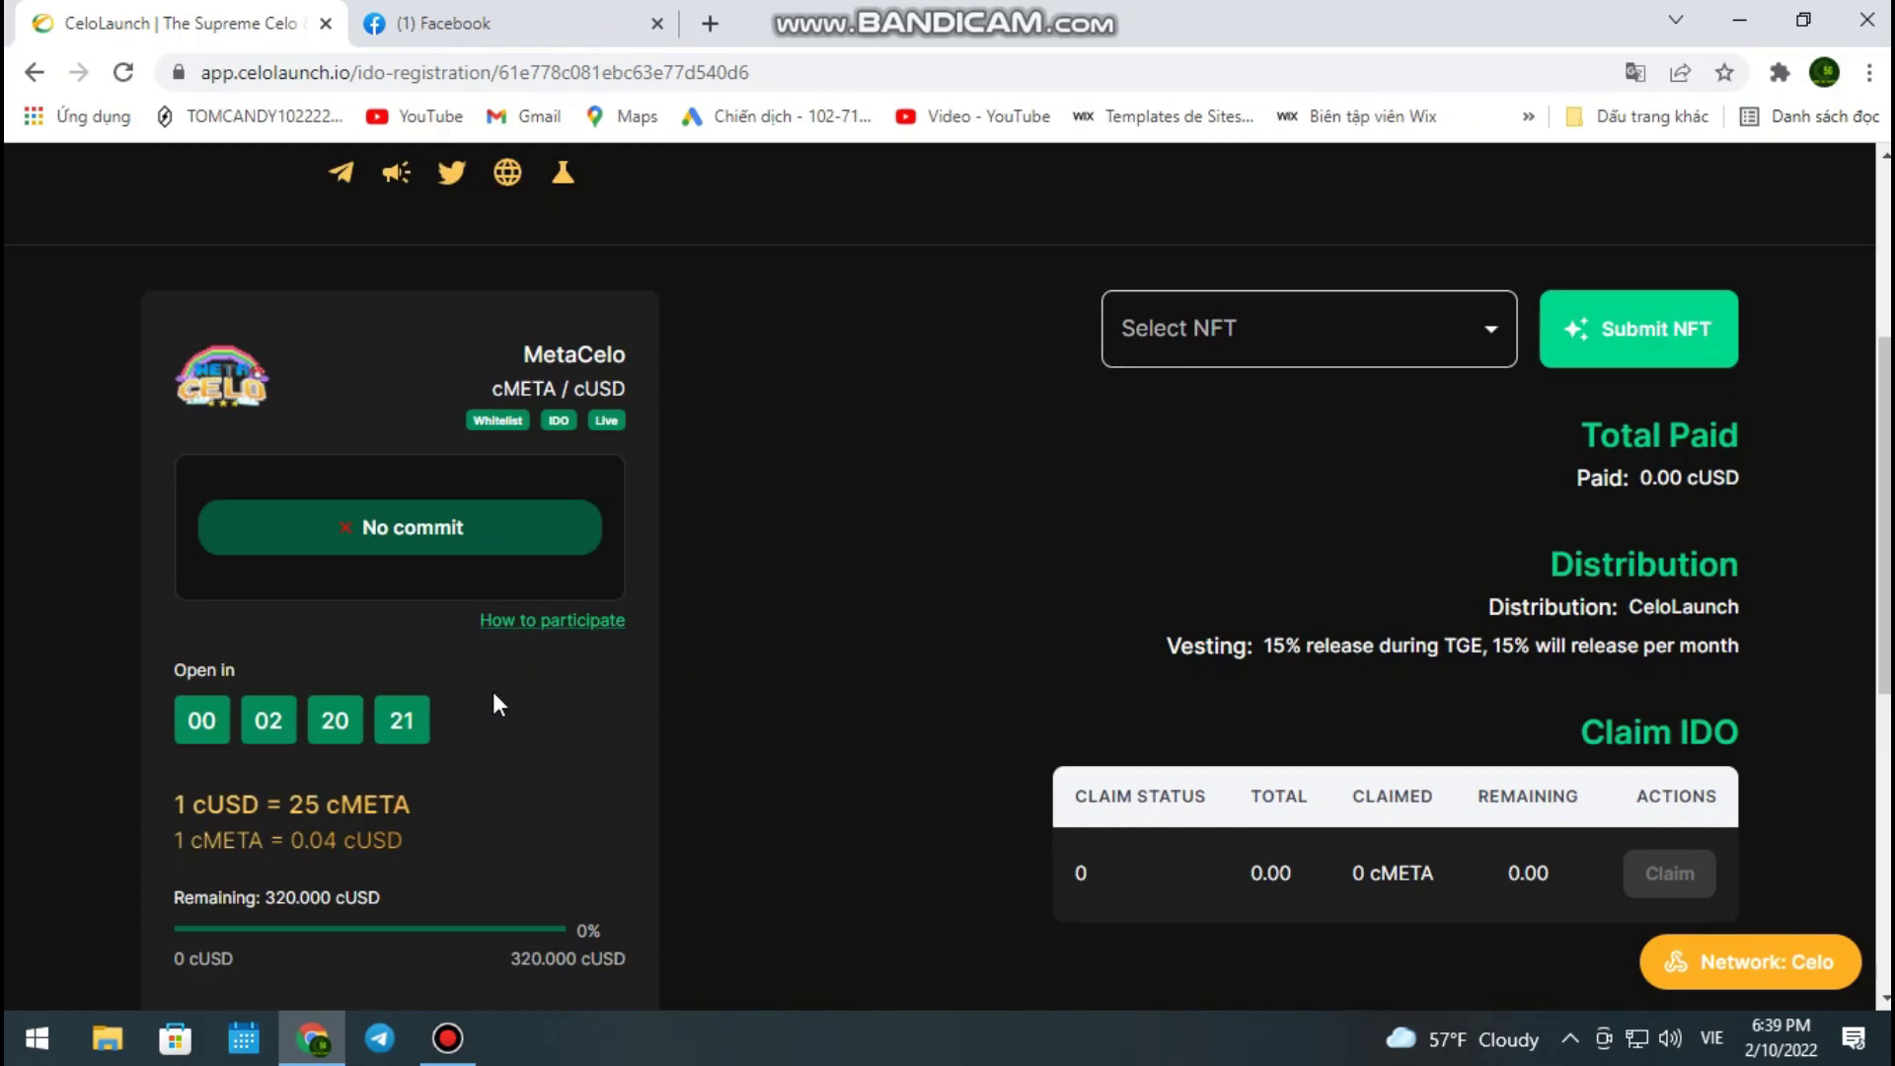
{"action": "scroll", "coordinate": [493, 693], "scroll_direction": "down", "scroll_amount": 1}
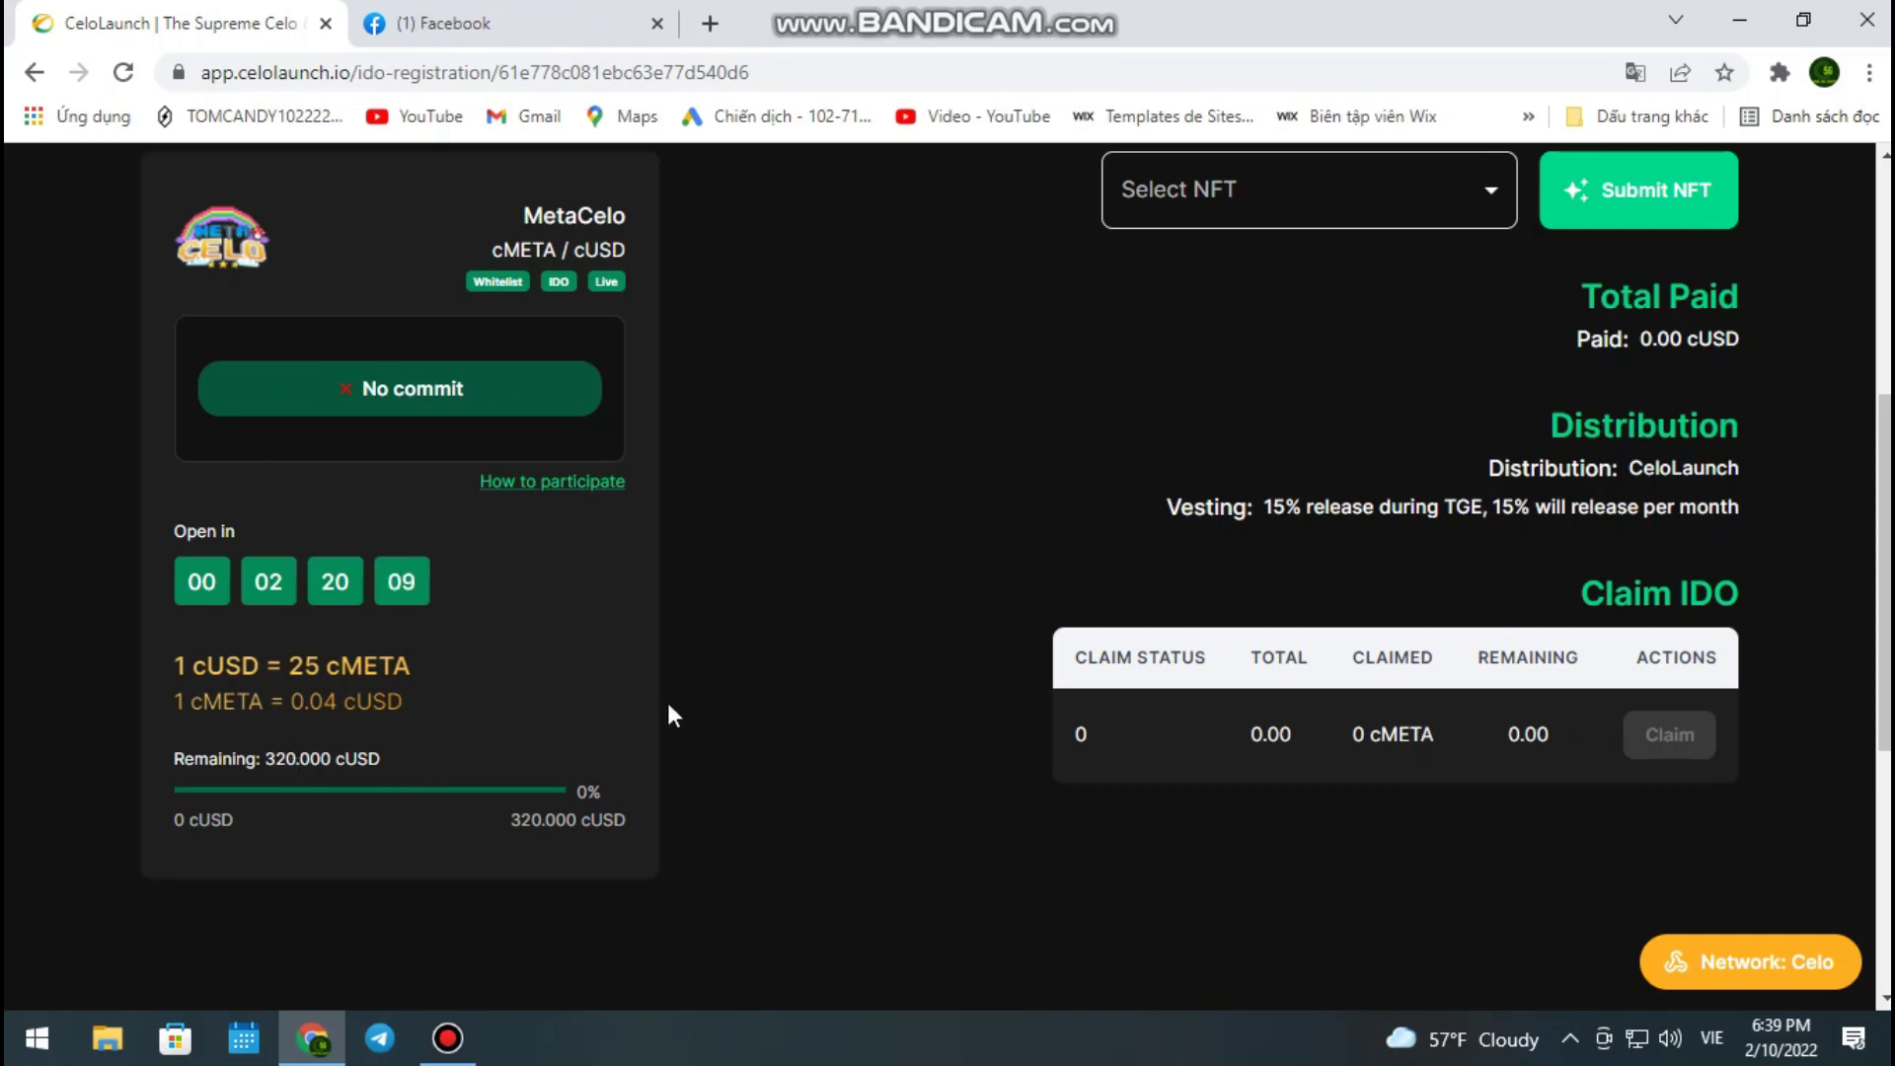
{"action": "scroll", "coordinate": [829, 651], "scroll_direction": "up", "scroll_amount": 1}
{"action": "scroll", "coordinate": [831, 649], "scroll_direction": "down", "scroll_amount": 1}
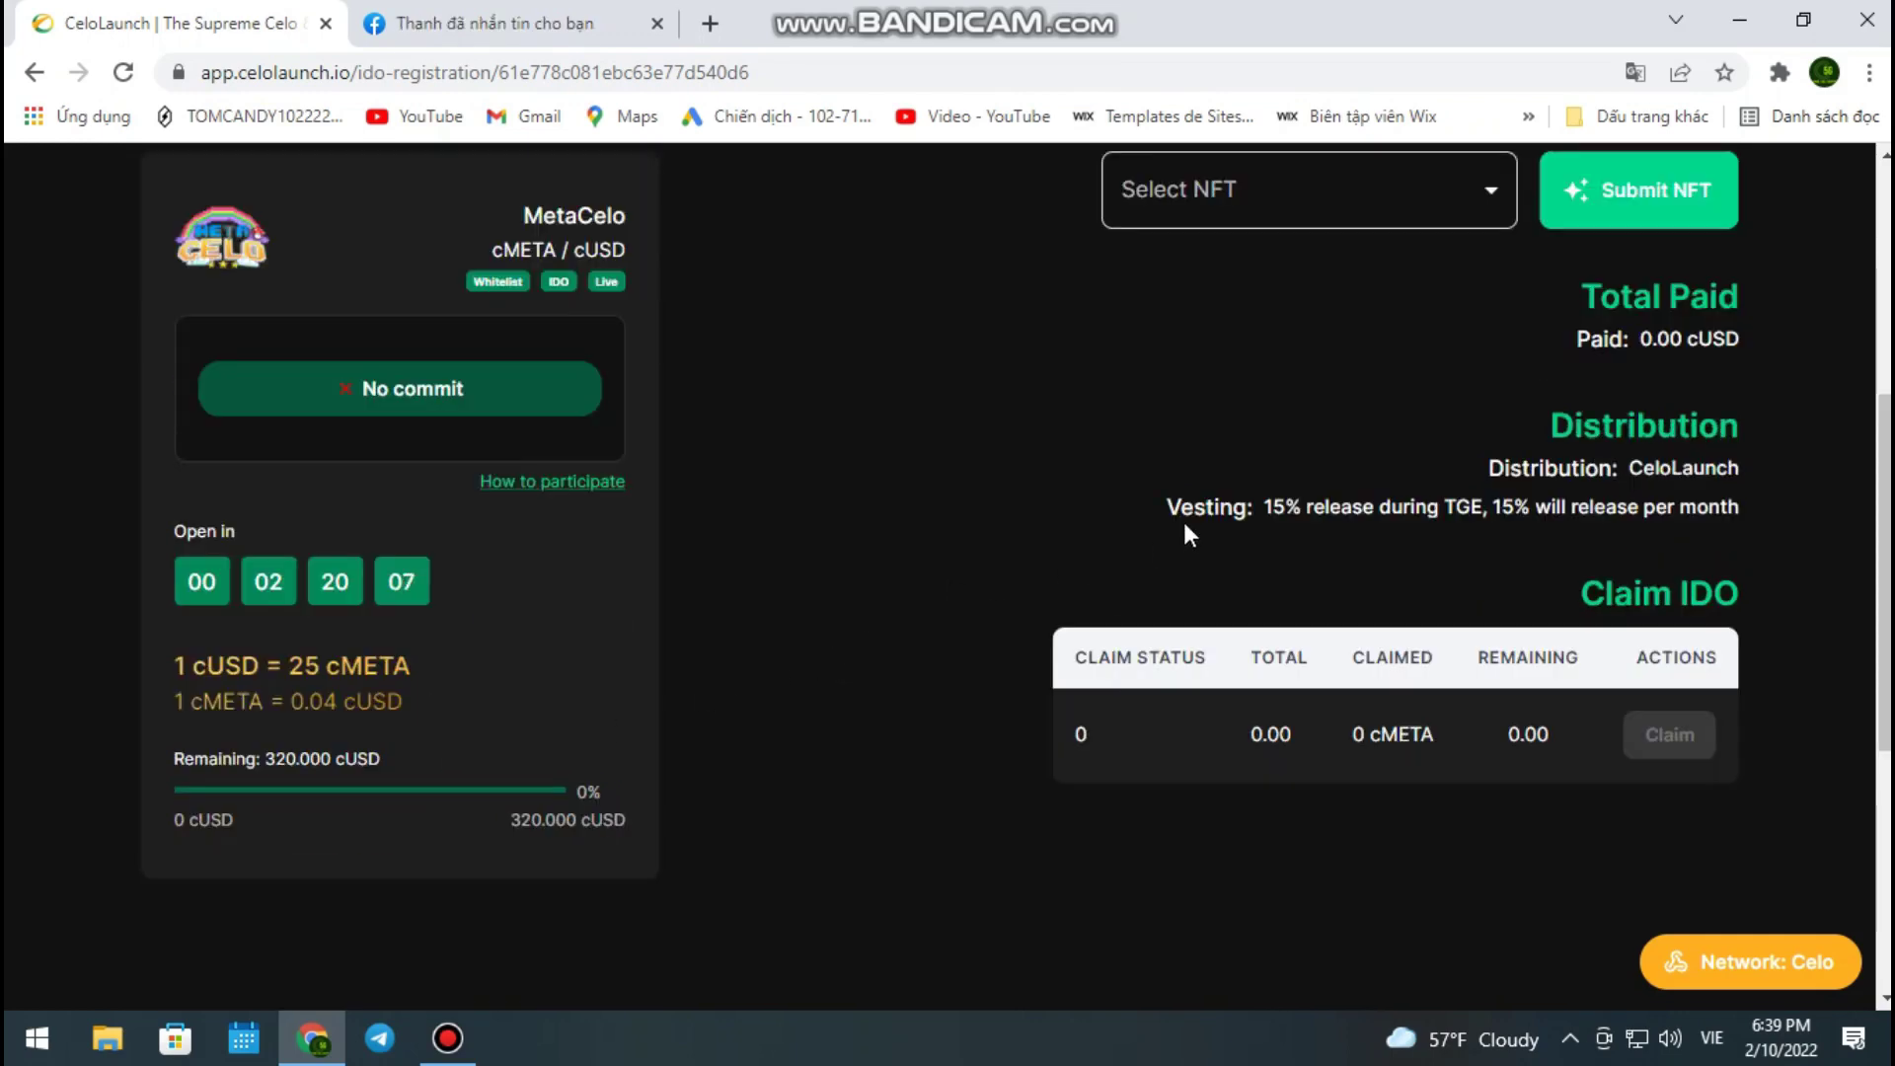
{"action": "left_click_drag", "start_coordinate": [1164, 513], "coordinate": [1311, 523]}
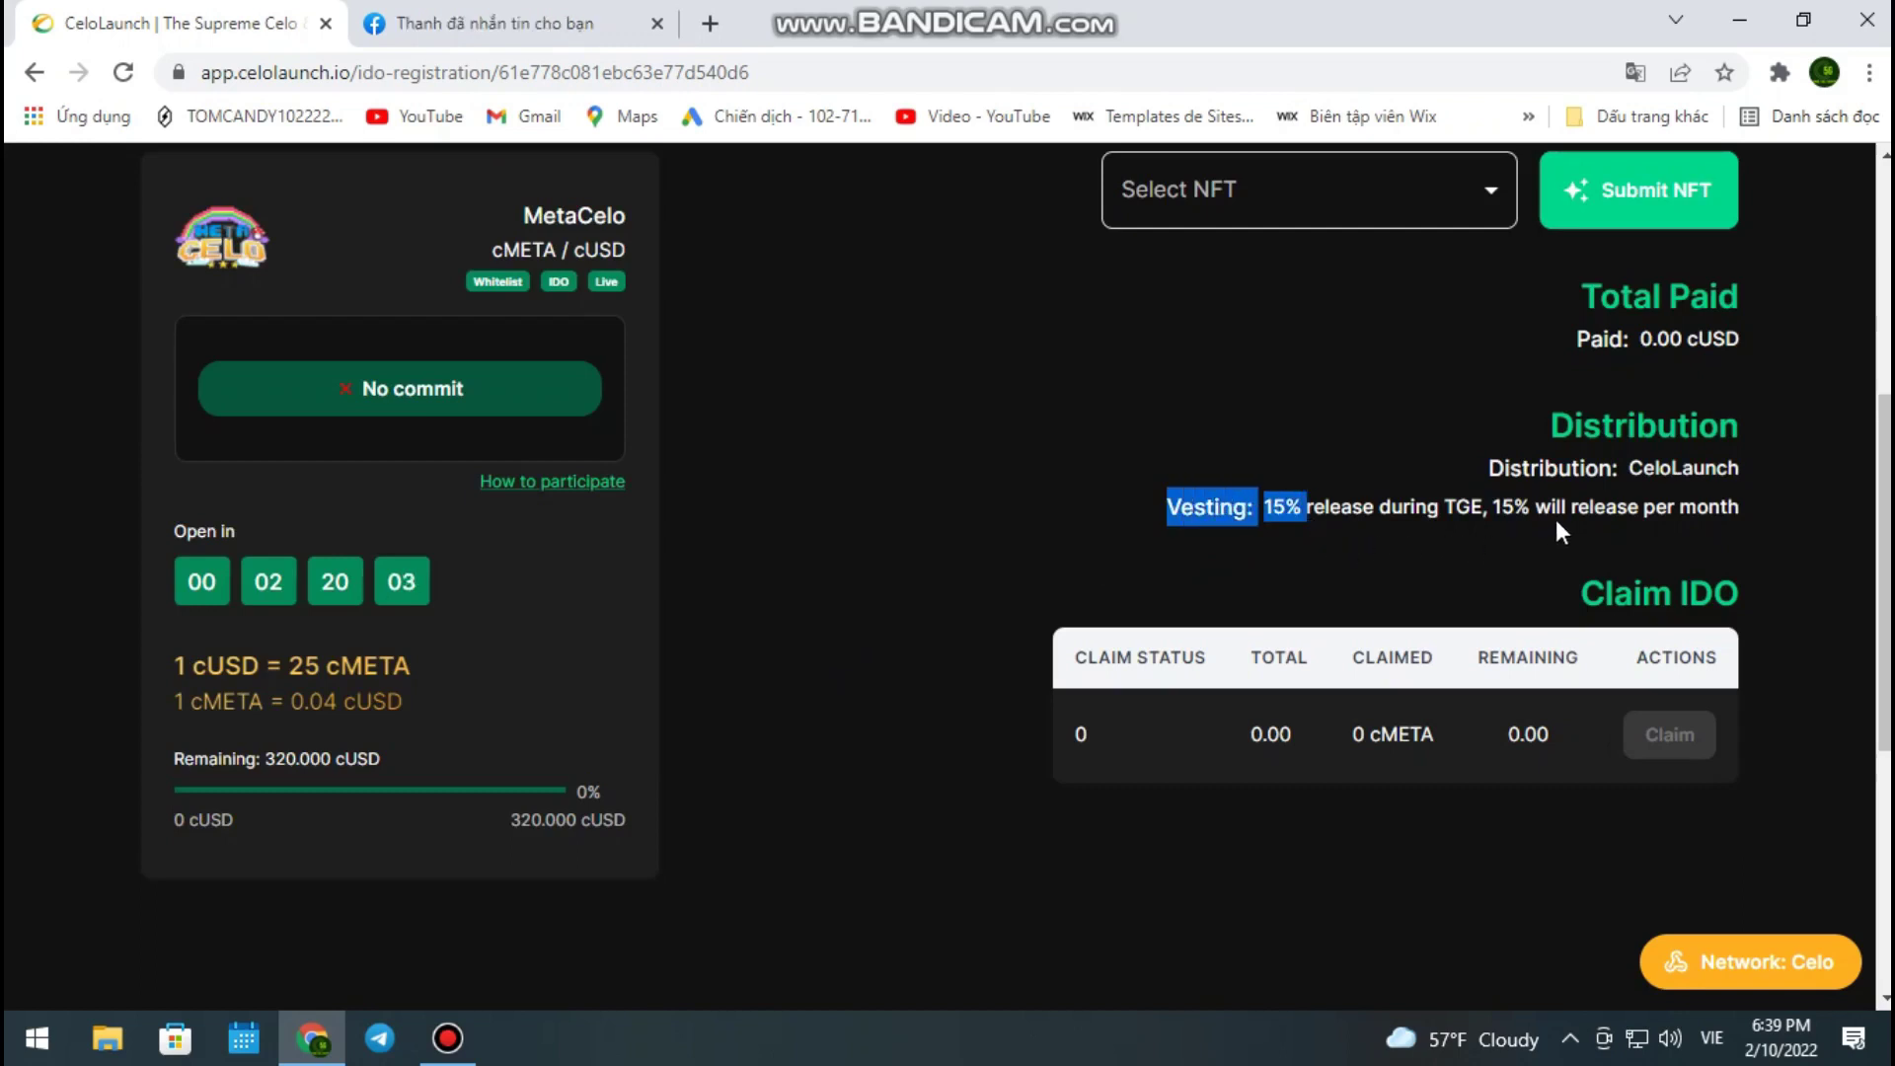
{"action": "left_click", "coordinate": [942, 497]}
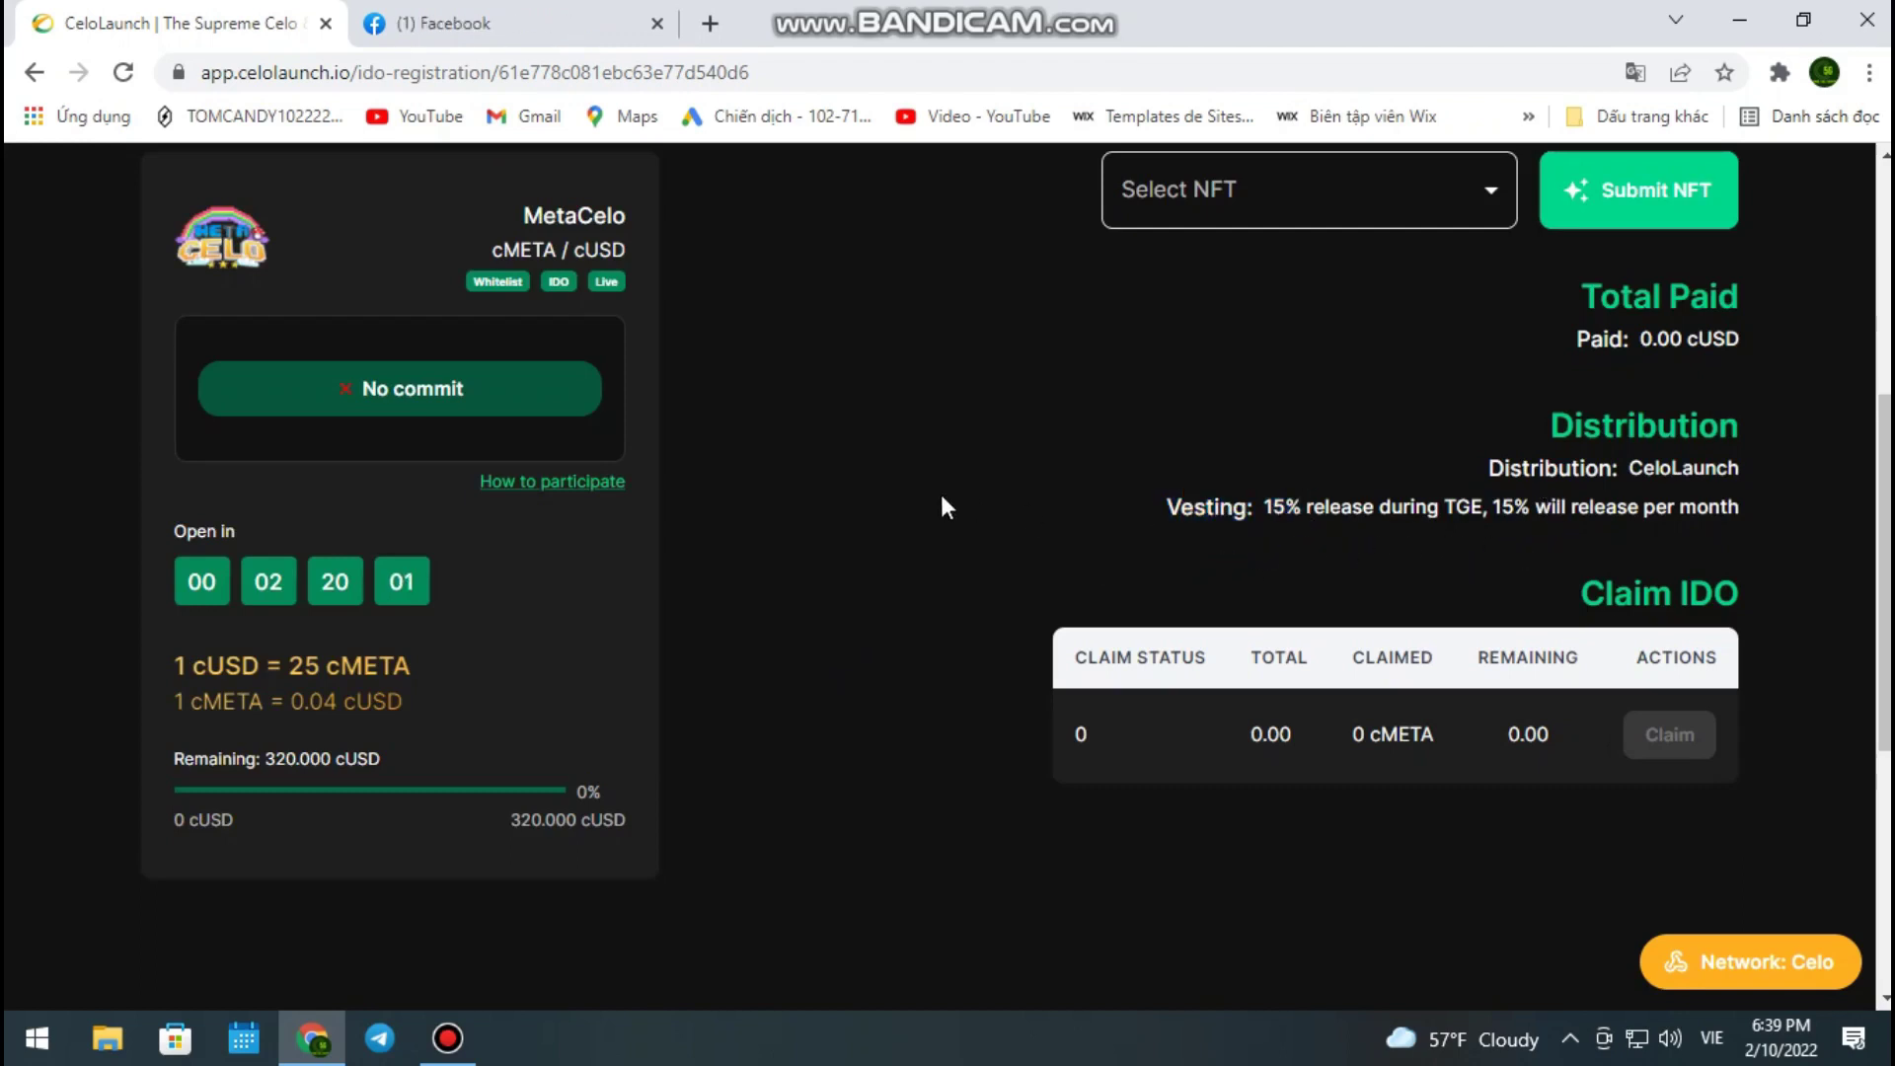
{"action": "scroll", "coordinate": [1014, 528], "scroll_direction": "up", "scroll_amount": 1}
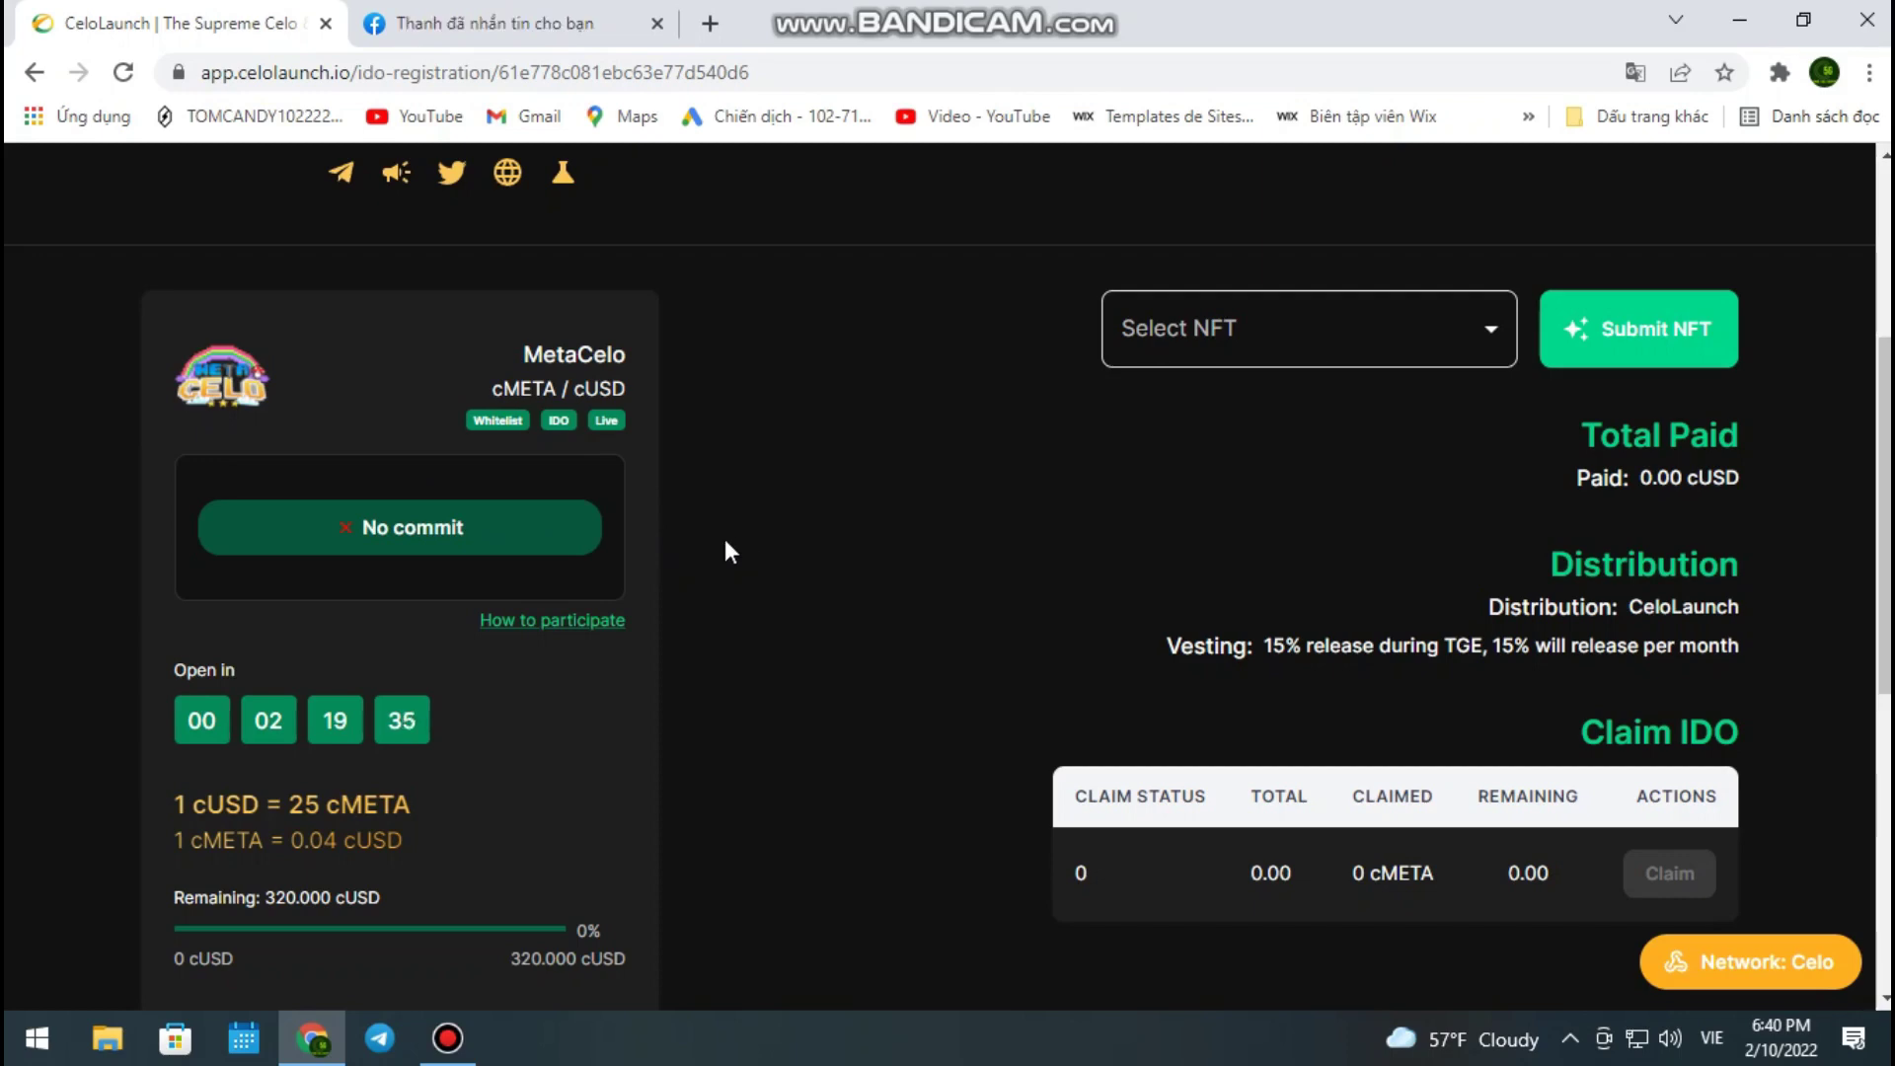
{"action": "scroll", "coordinate": [700, 538], "scroll_direction": "down", "scroll_amount": 1}
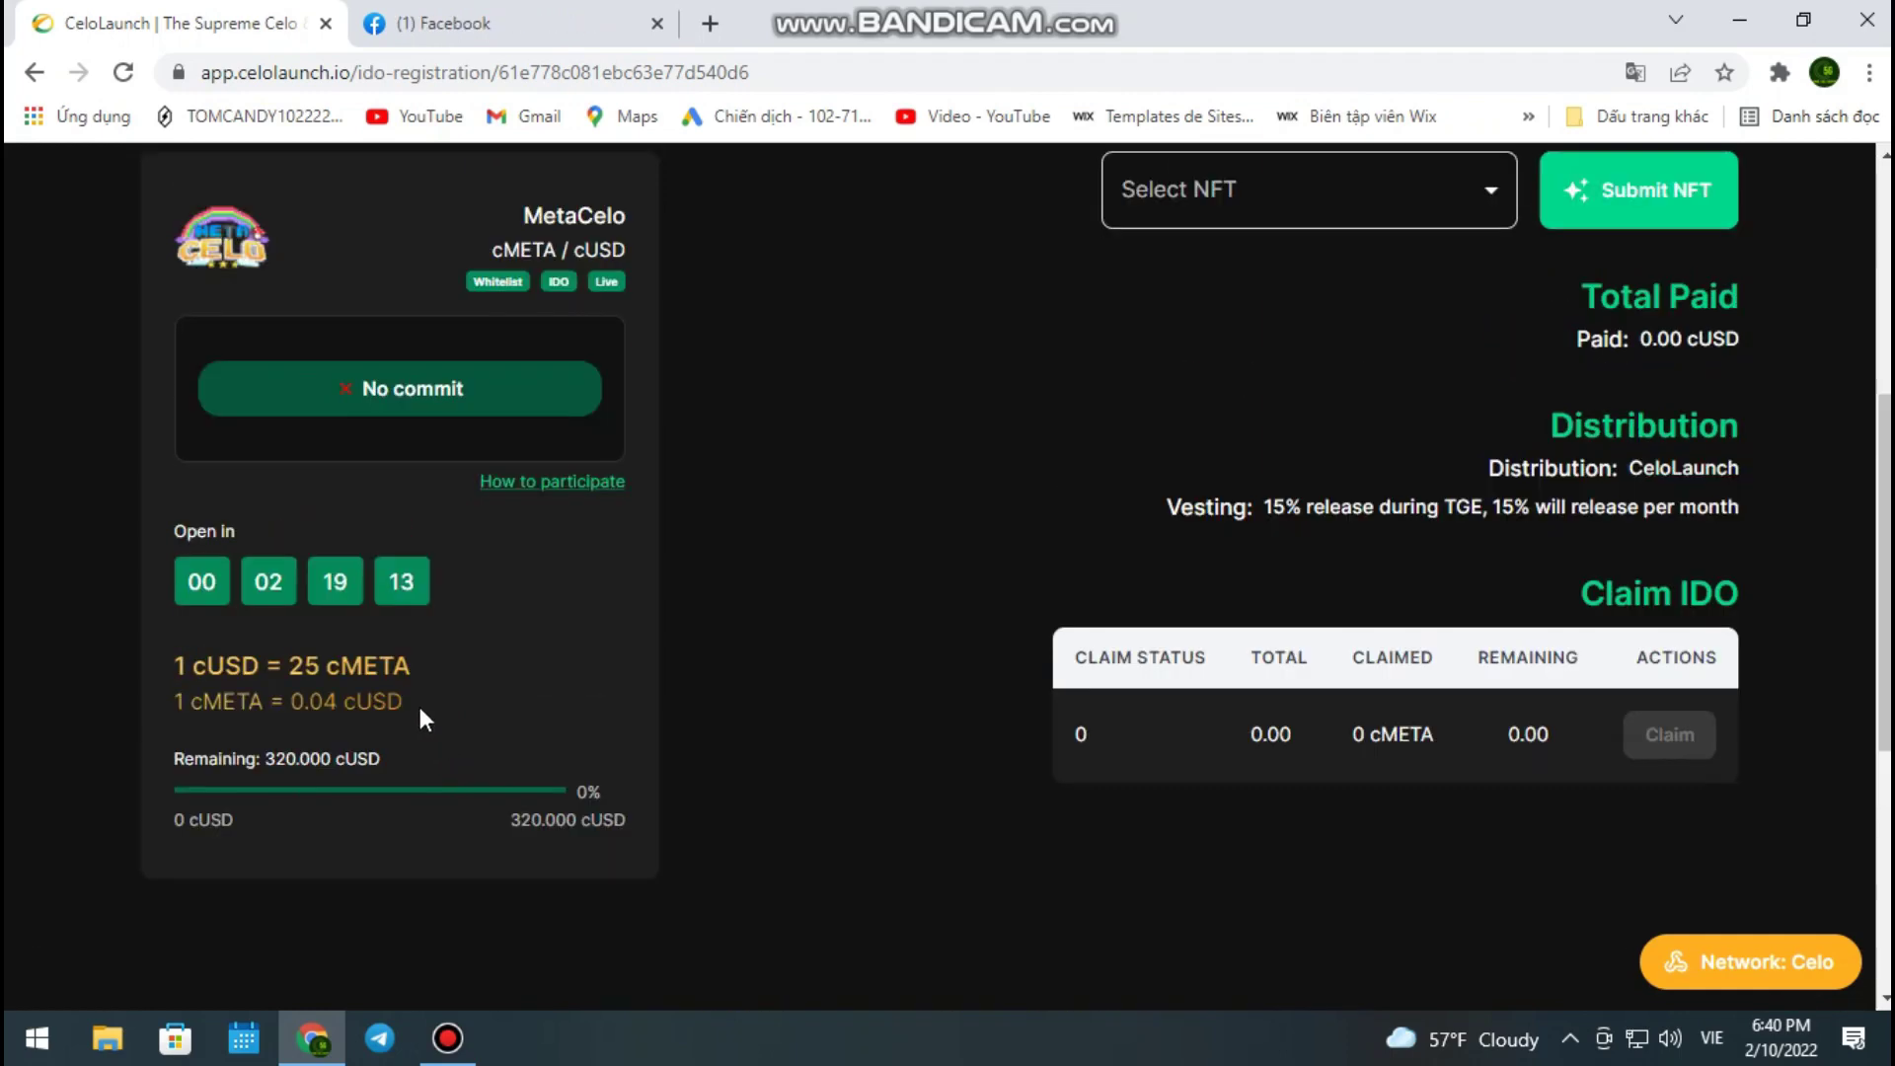
{"action": "scroll", "coordinate": [431, 735], "scroll_direction": "up", "scroll_amount": 5}
{"action": "scroll", "coordinate": [417, 685], "scroll_direction": "down", "scroll_amount": 4}
{"action": "scroll", "coordinate": [482, 705], "scroll_direction": "up", "scroll_amount": 4}
{"action": "scroll", "coordinate": [503, 735], "scroll_direction": "down", "scroll_amount": 4}
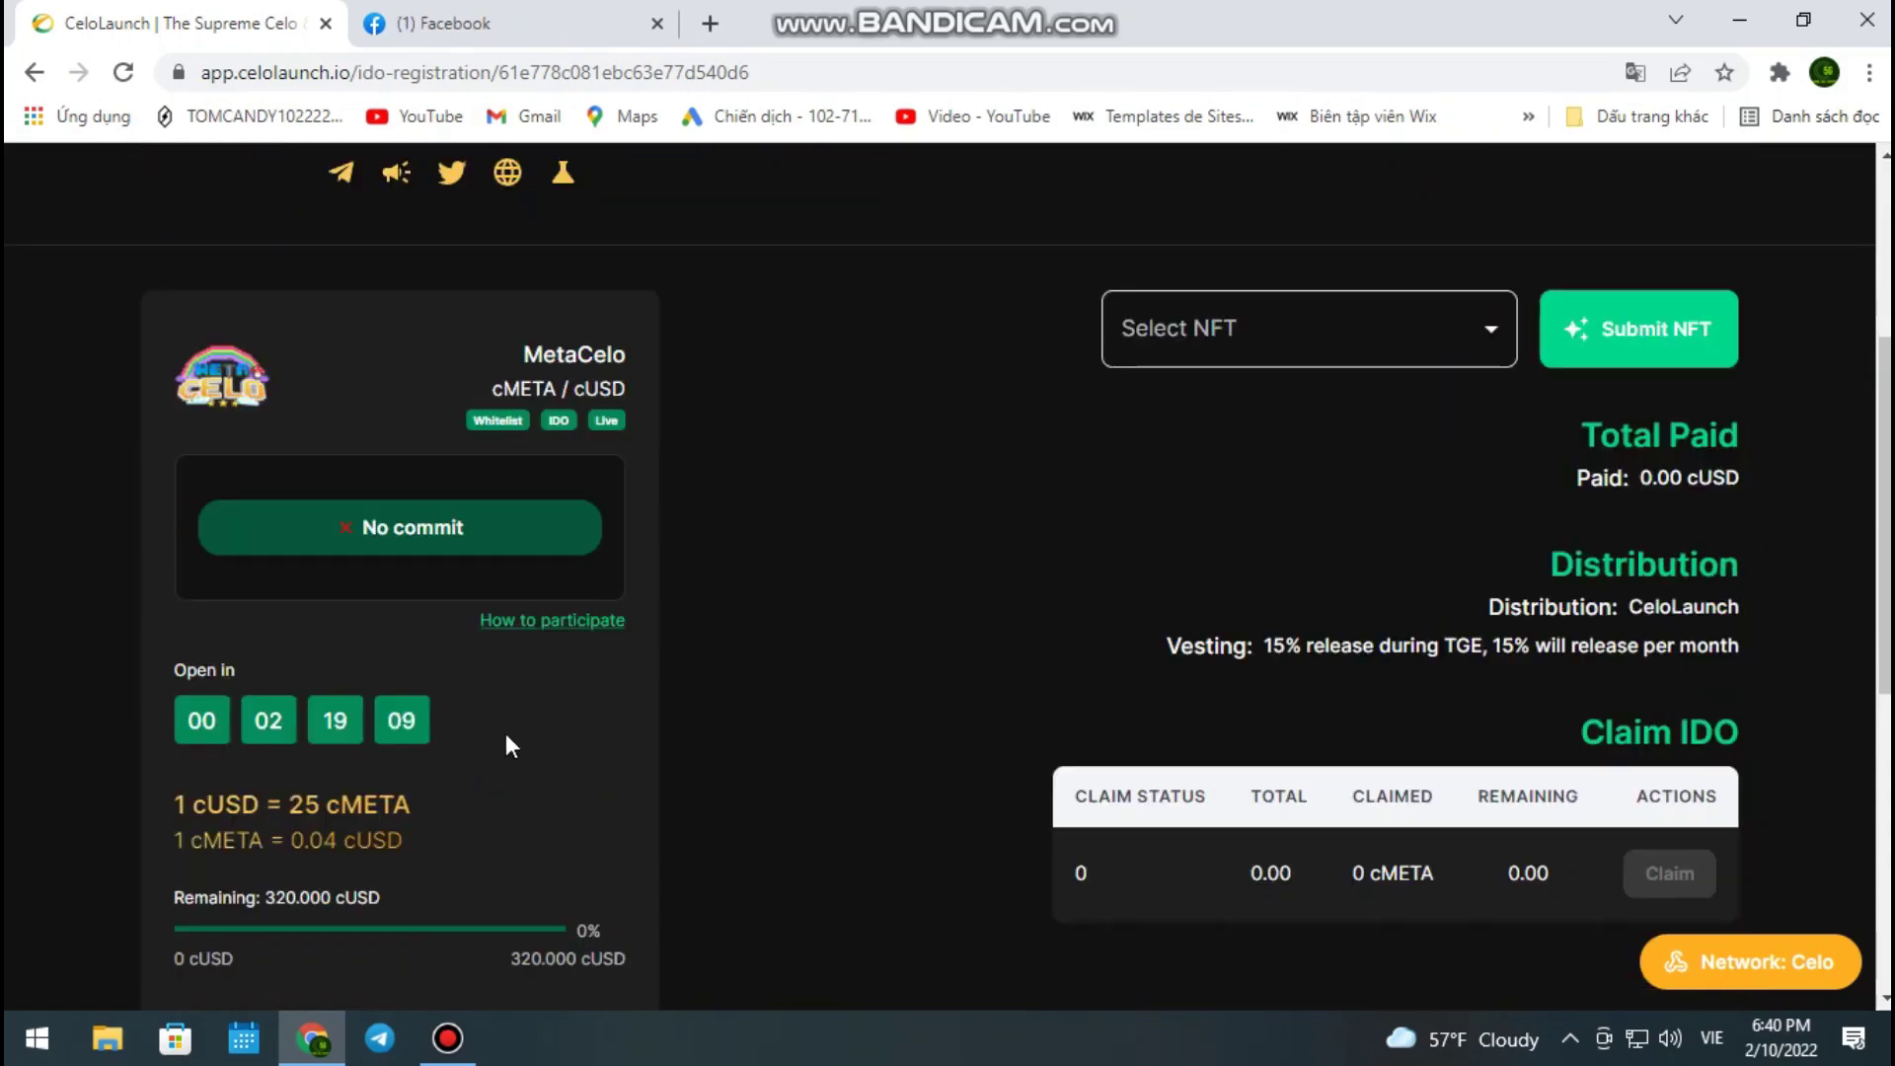
{"action": "scroll", "coordinate": [517, 738], "scroll_direction": "down", "scroll_amount": 4}
Open MetaCelo's Twitter profile from the pool page and read its tweets on the testnet campaign, AMA event and launchpad schedule
{"action": "scroll", "coordinate": [517, 735], "scroll_direction": "up", "scroll_amount": 7}
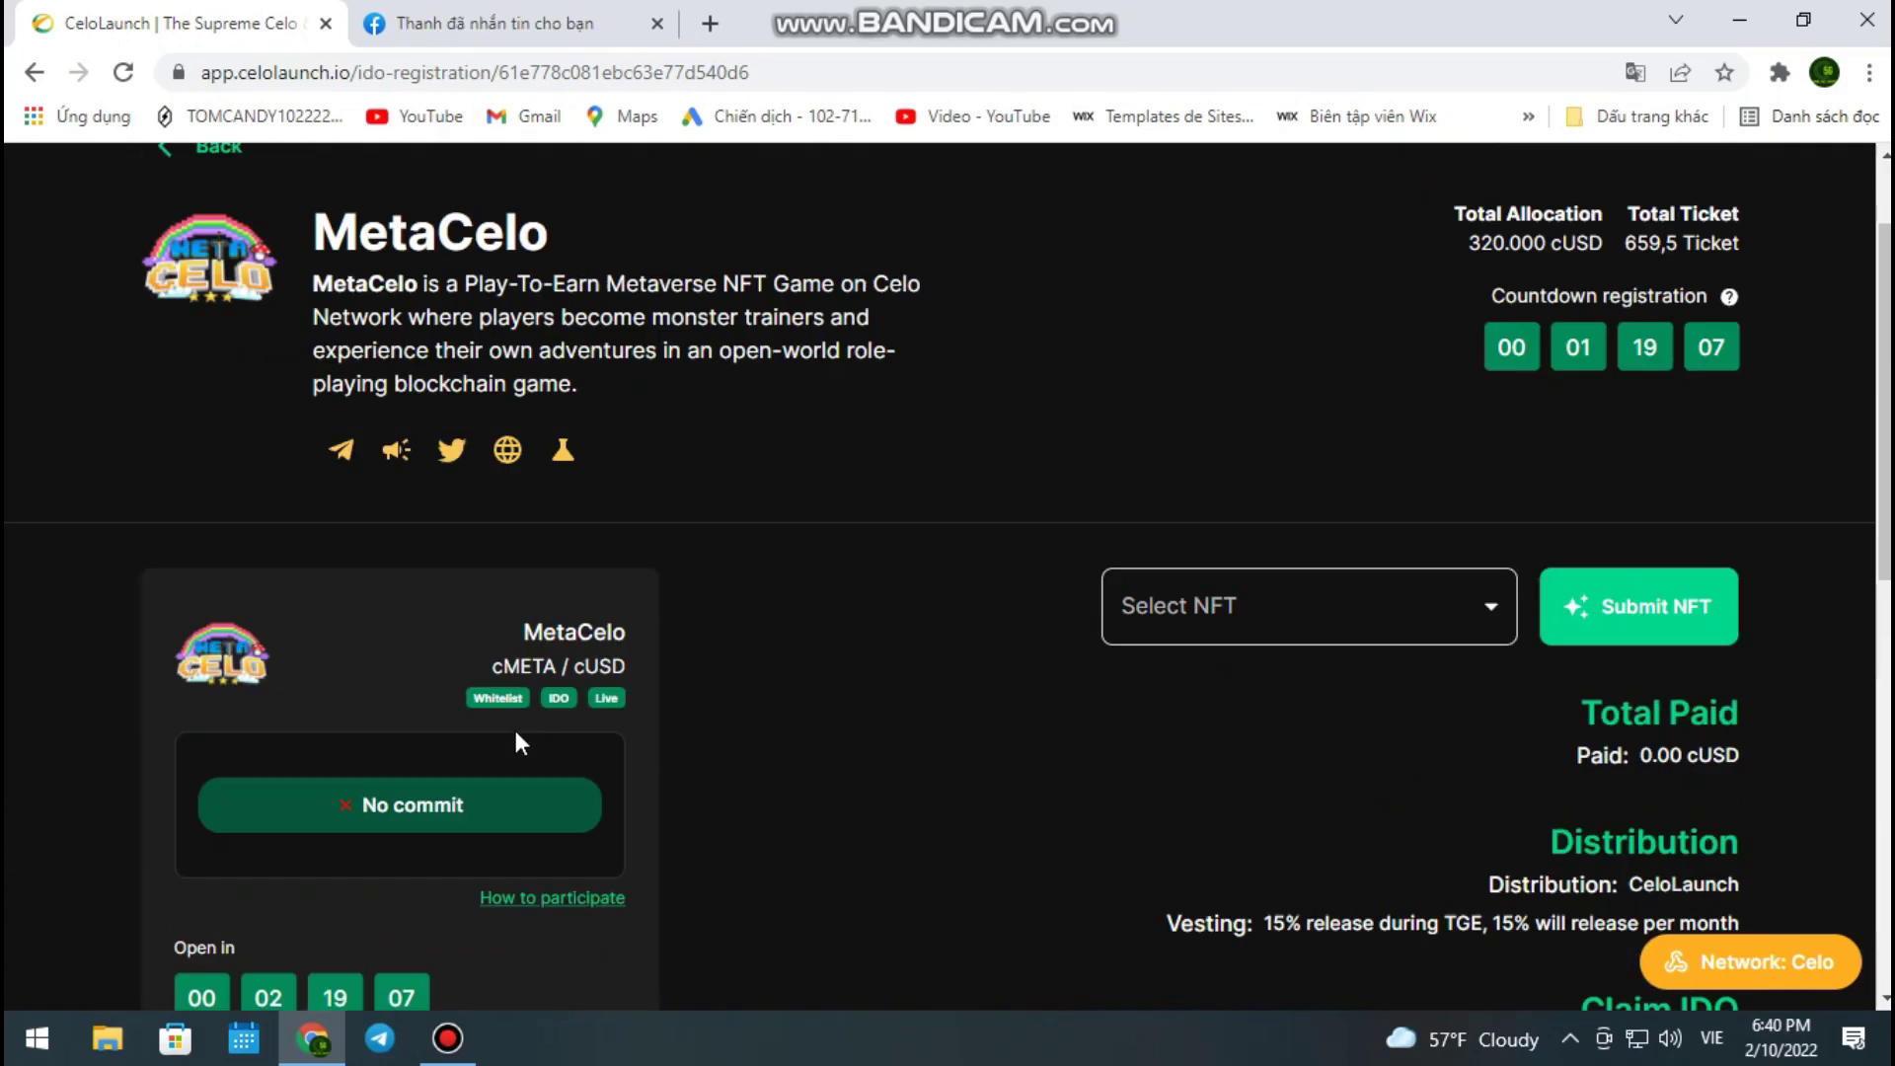
{"action": "scroll", "coordinate": [513, 726], "scroll_direction": "up", "scroll_amount": 2}
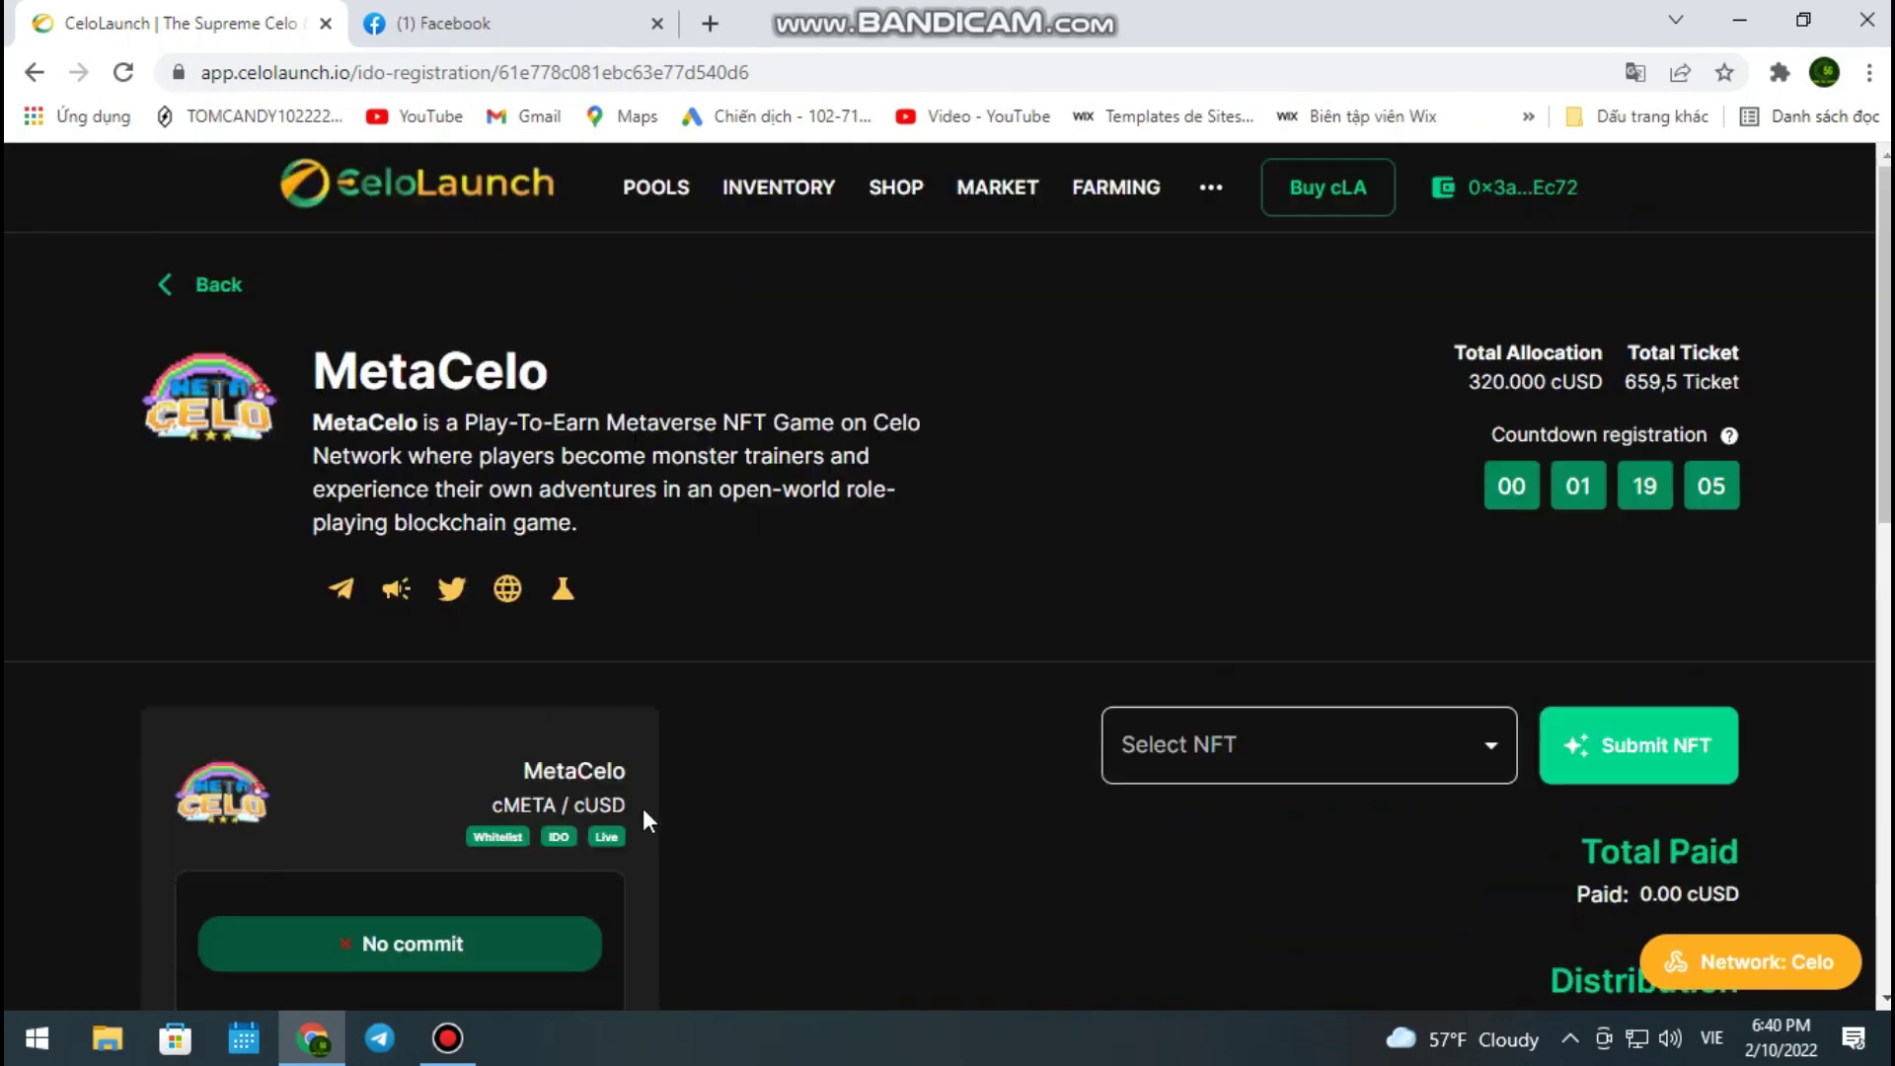
{"action": "left_click", "coordinate": [452, 589]}
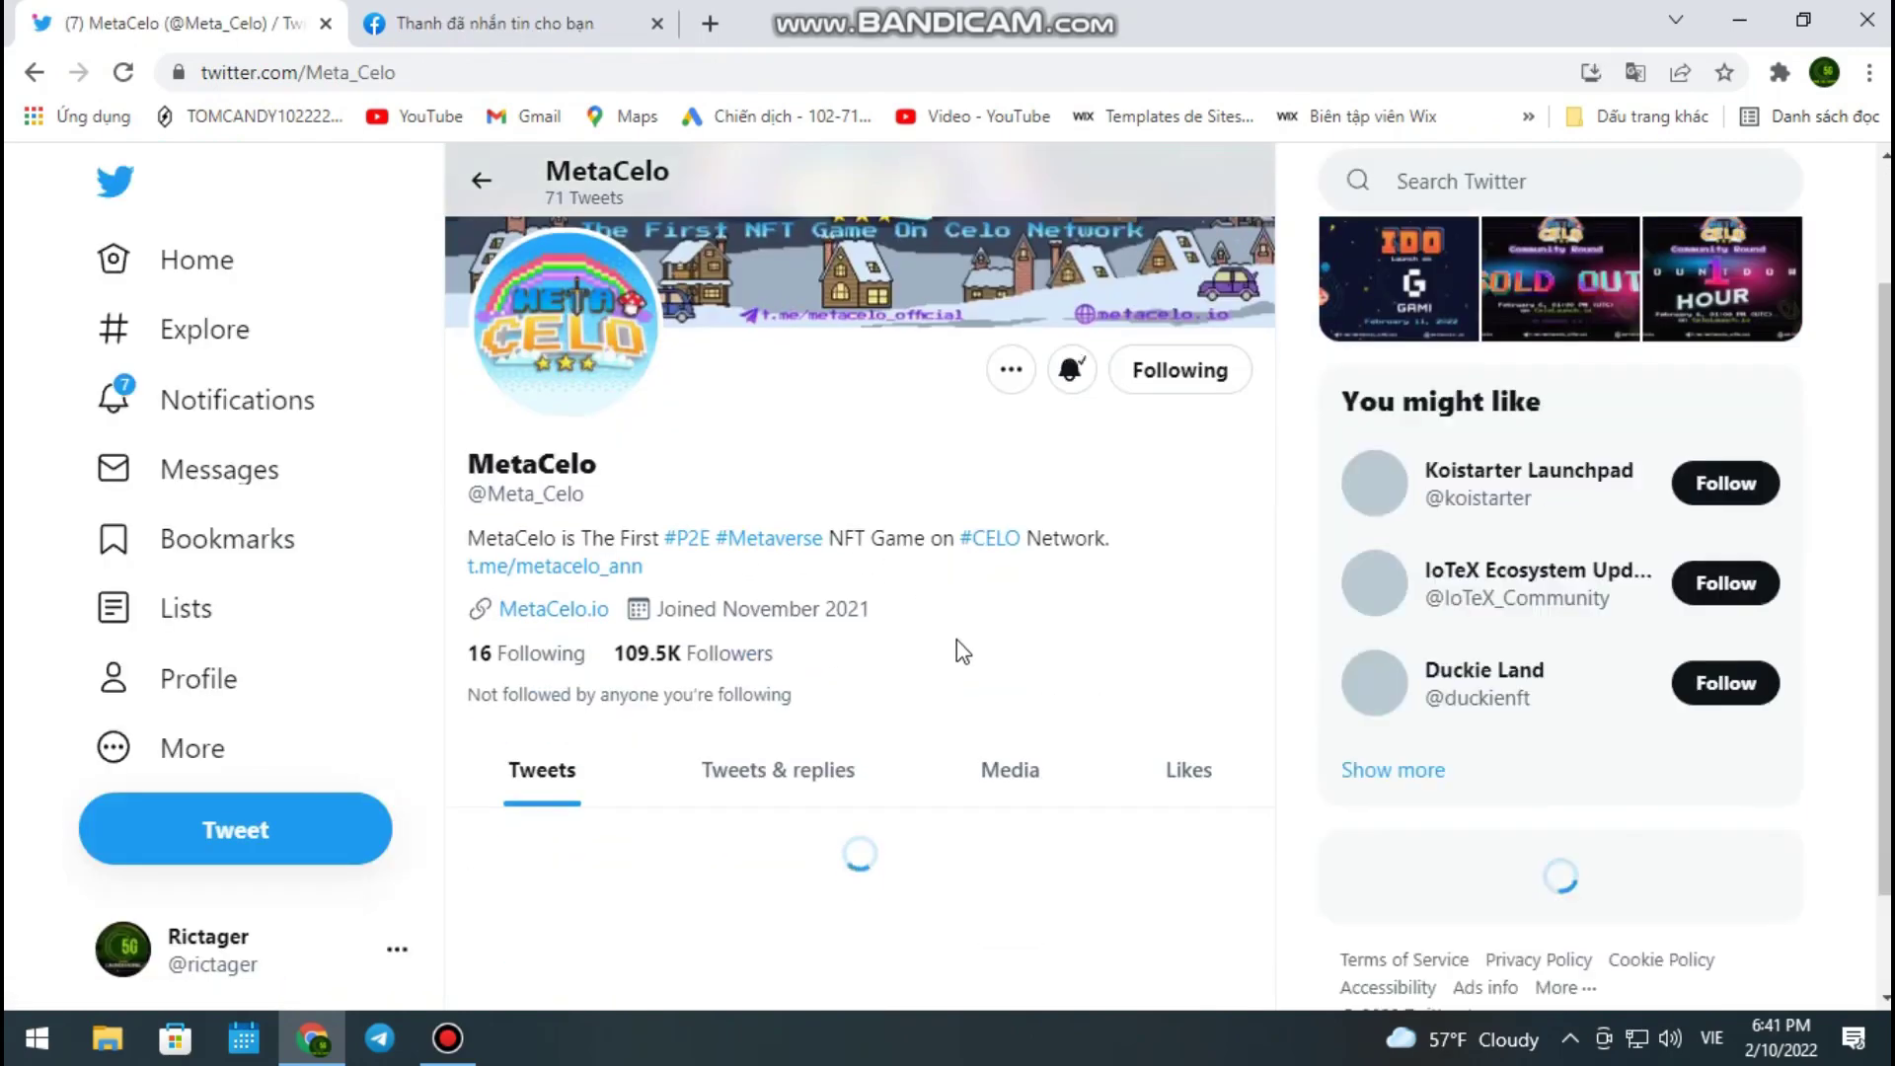
{"action": "scroll", "coordinate": [954, 624], "scroll_direction": "down", "scroll_amount": 10}
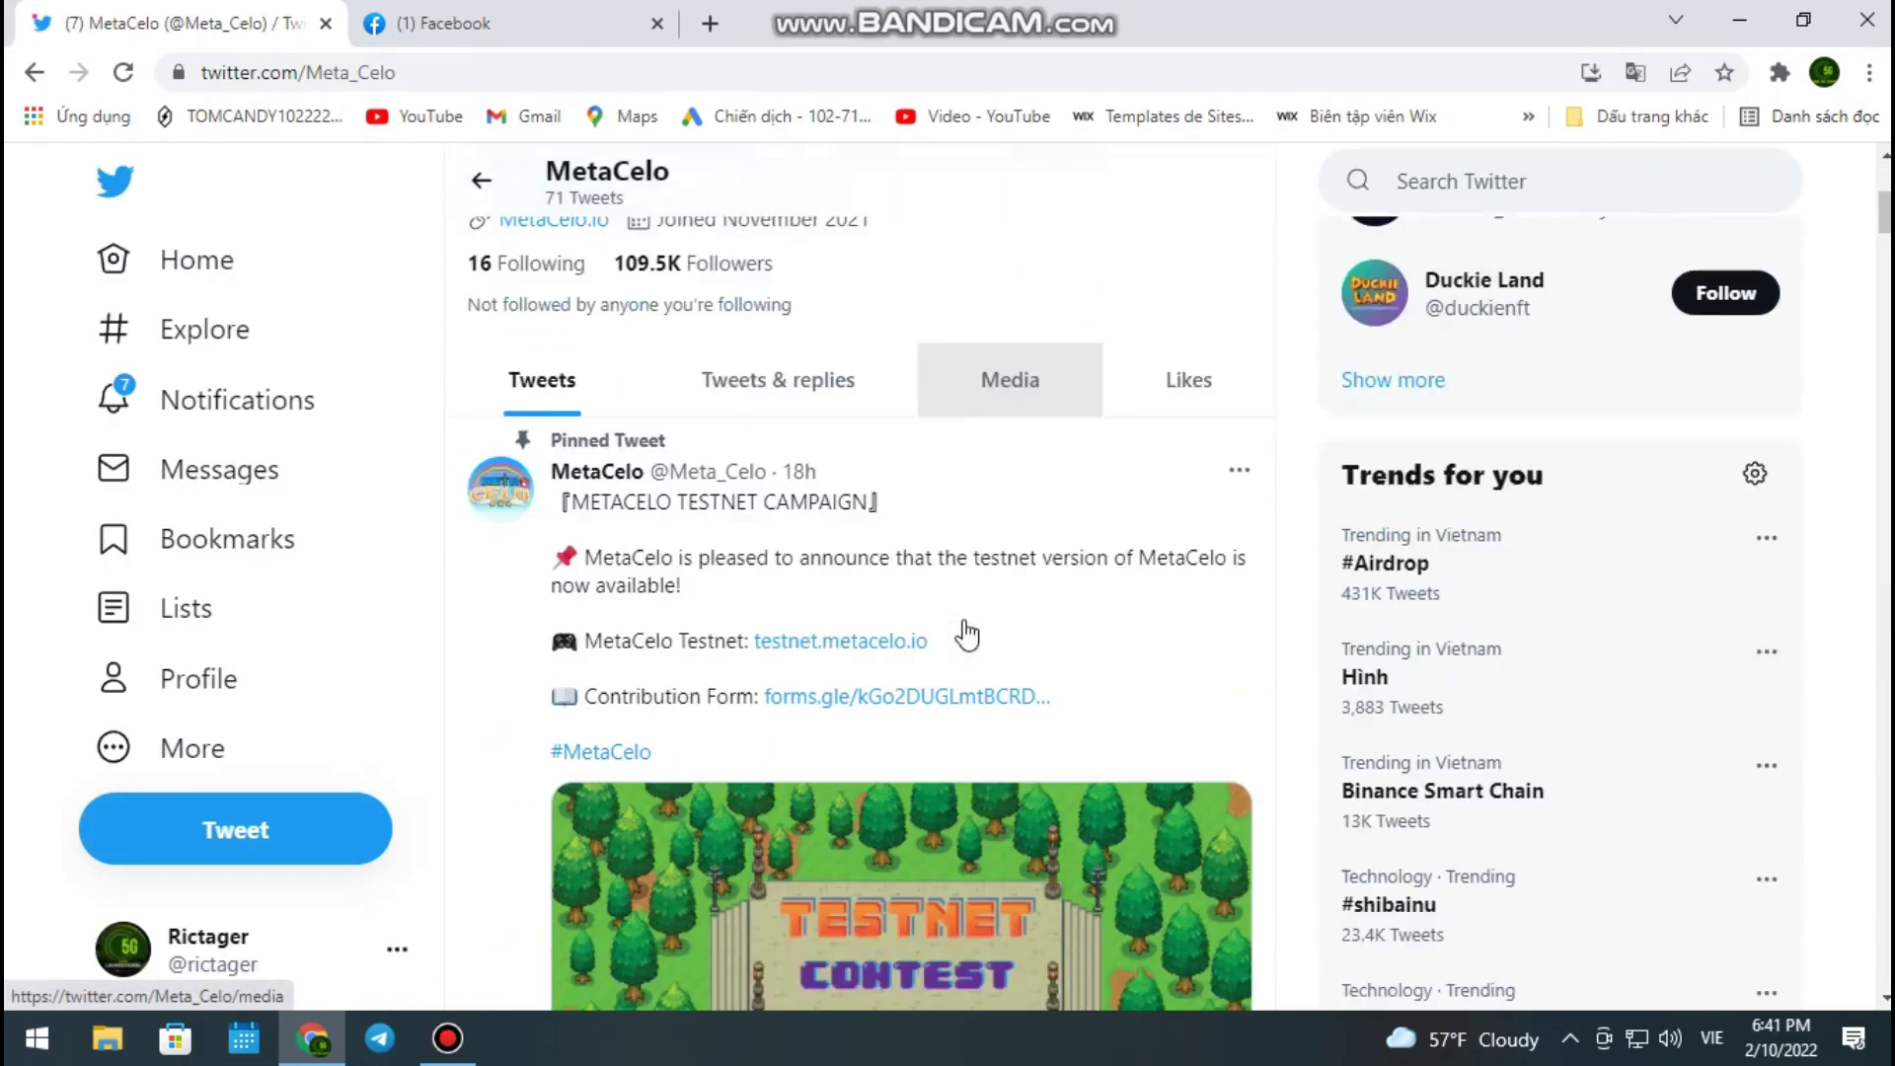
{"action": "scroll", "coordinate": [972, 641], "scroll_direction": "down", "scroll_amount": 8}
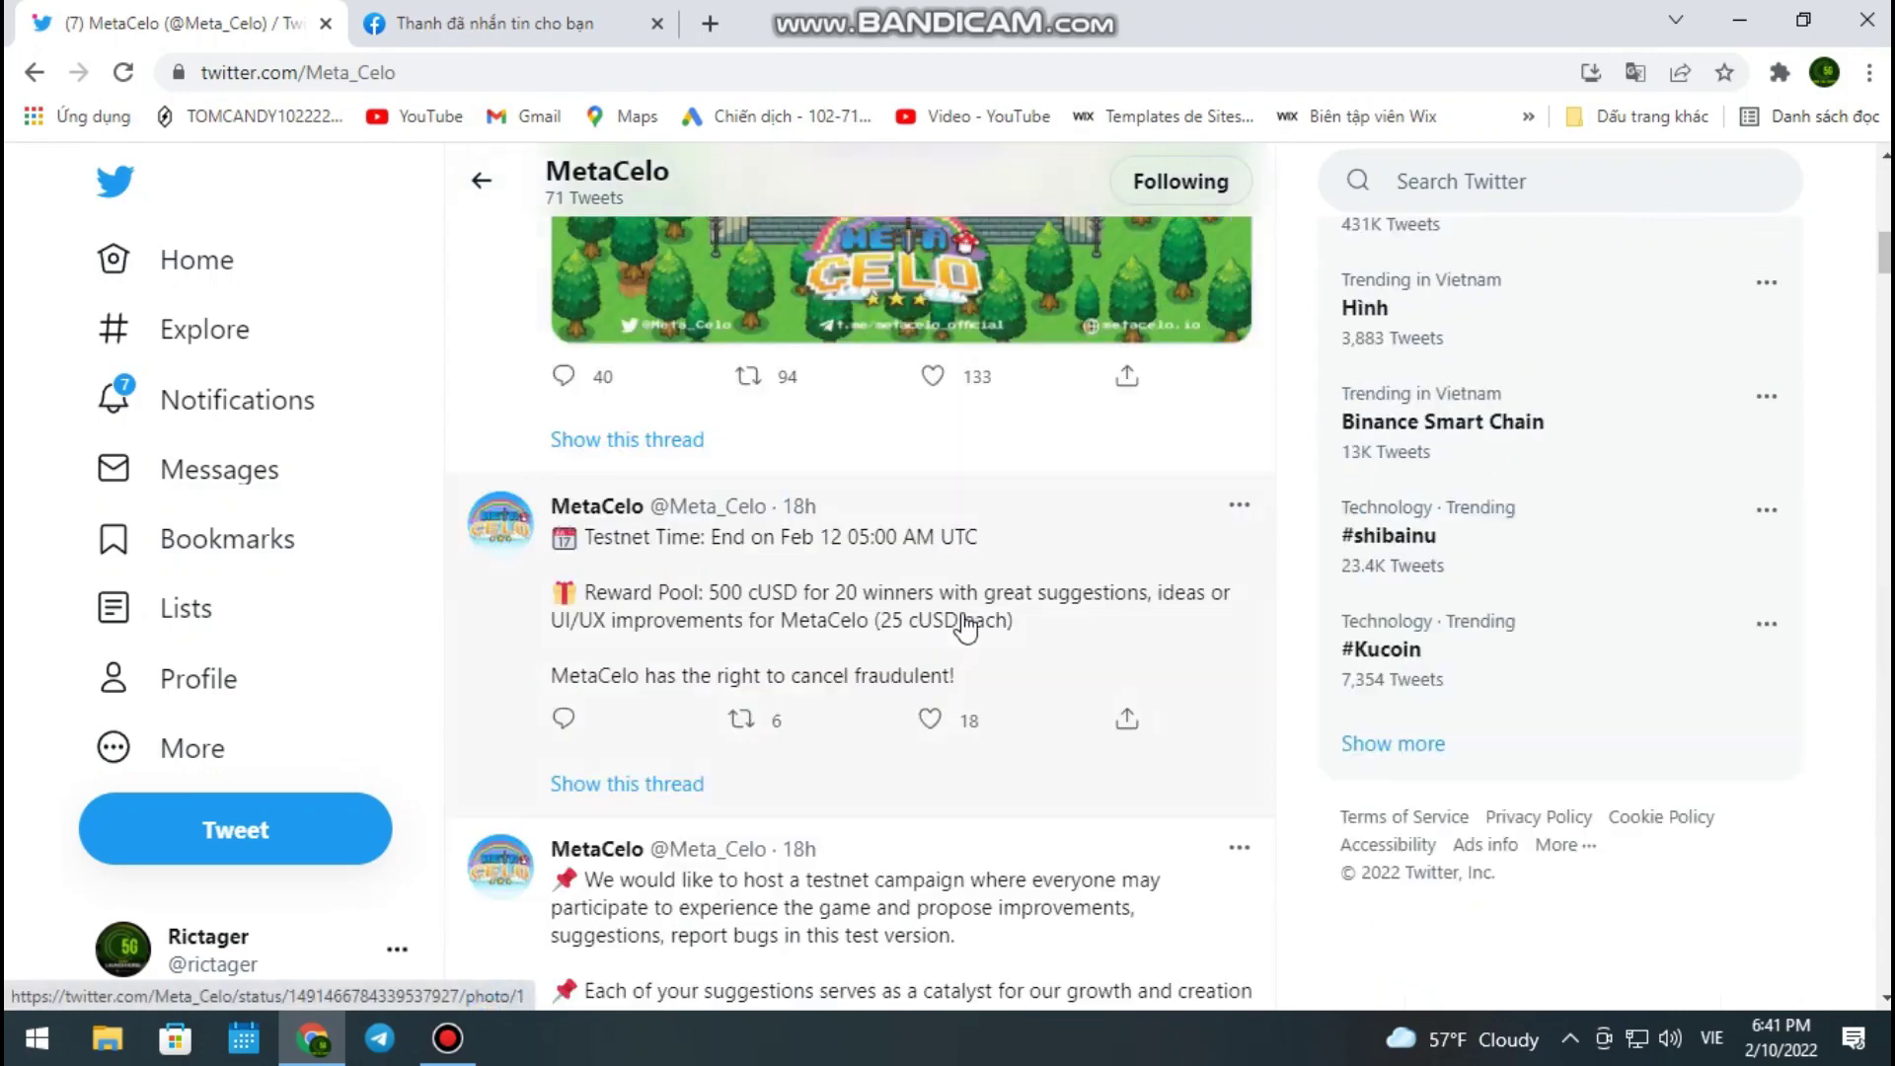
{"action": "scroll", "coordinate": [928, 493], "scroll_direction": "down", "scroll_amount": 5}
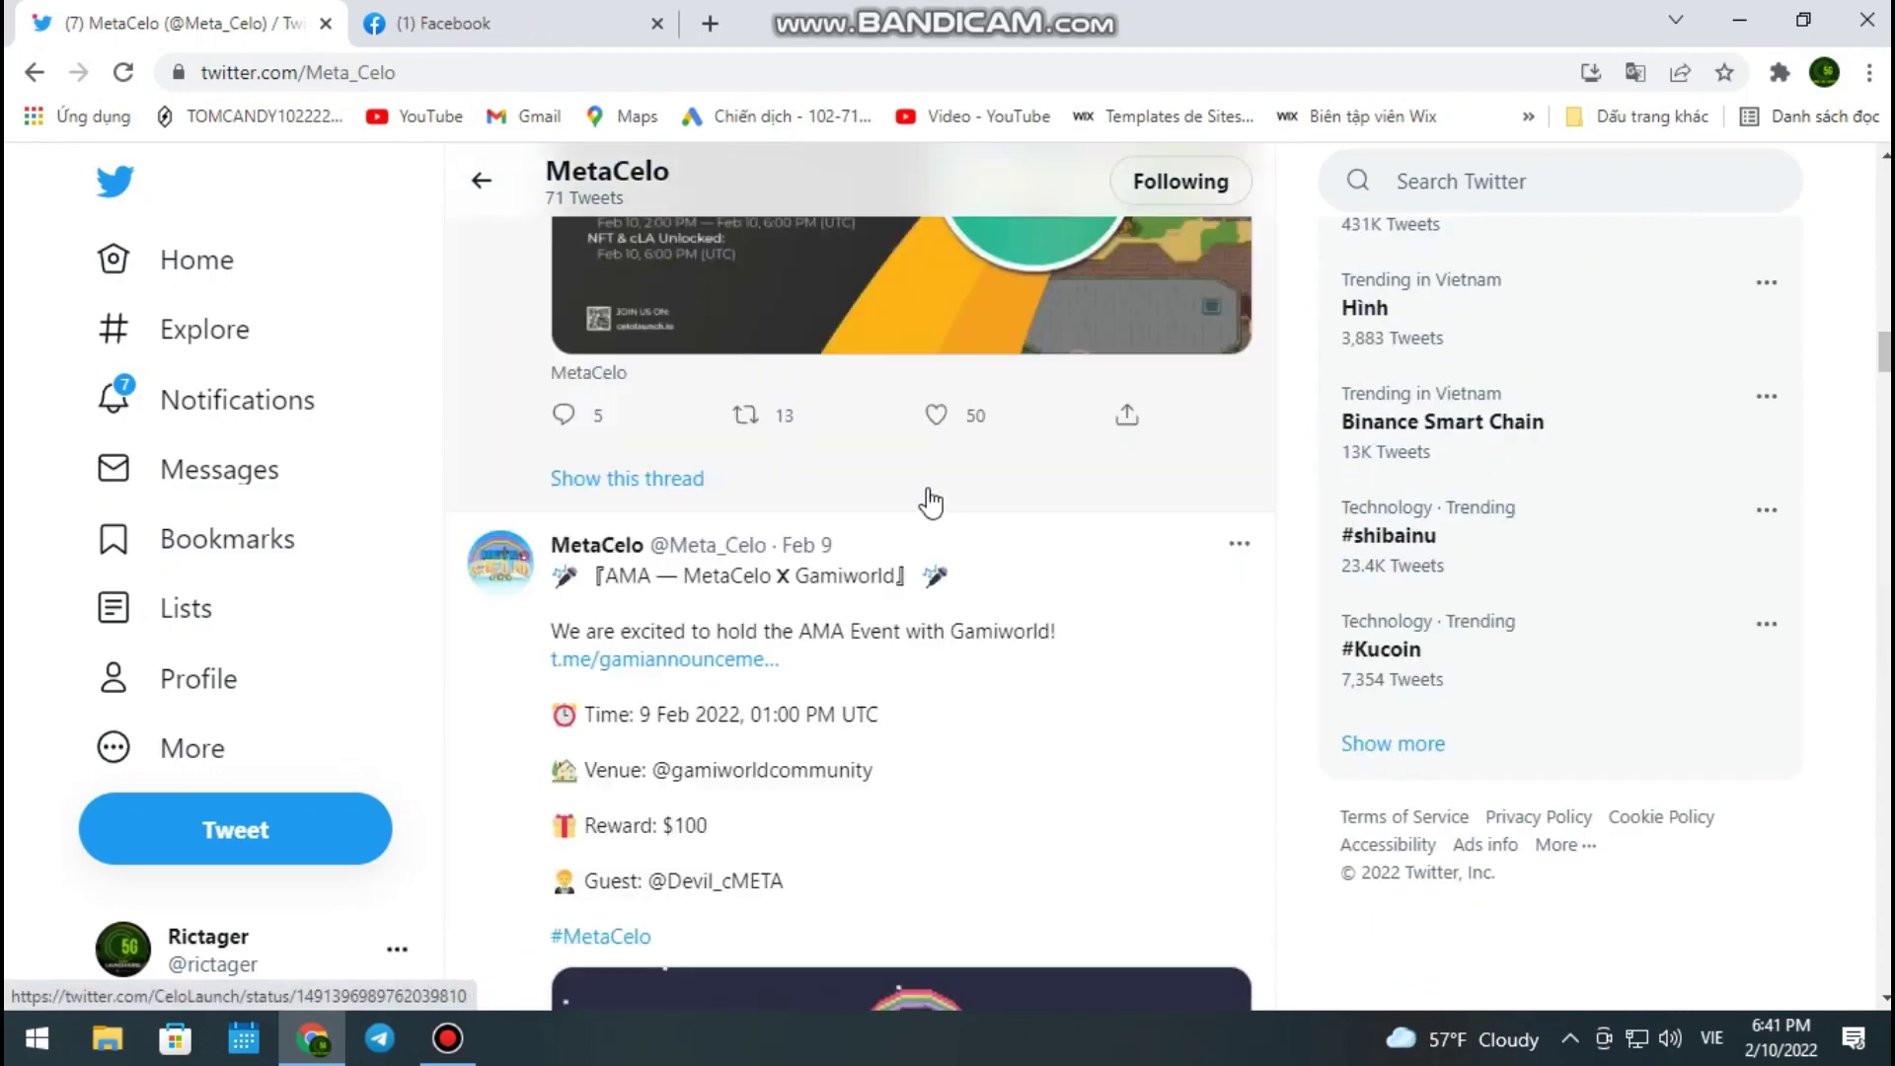
{"action": "scroll", "coordinate": [999, 700], "scroll_direction": "down", "scroll_amount": 15}
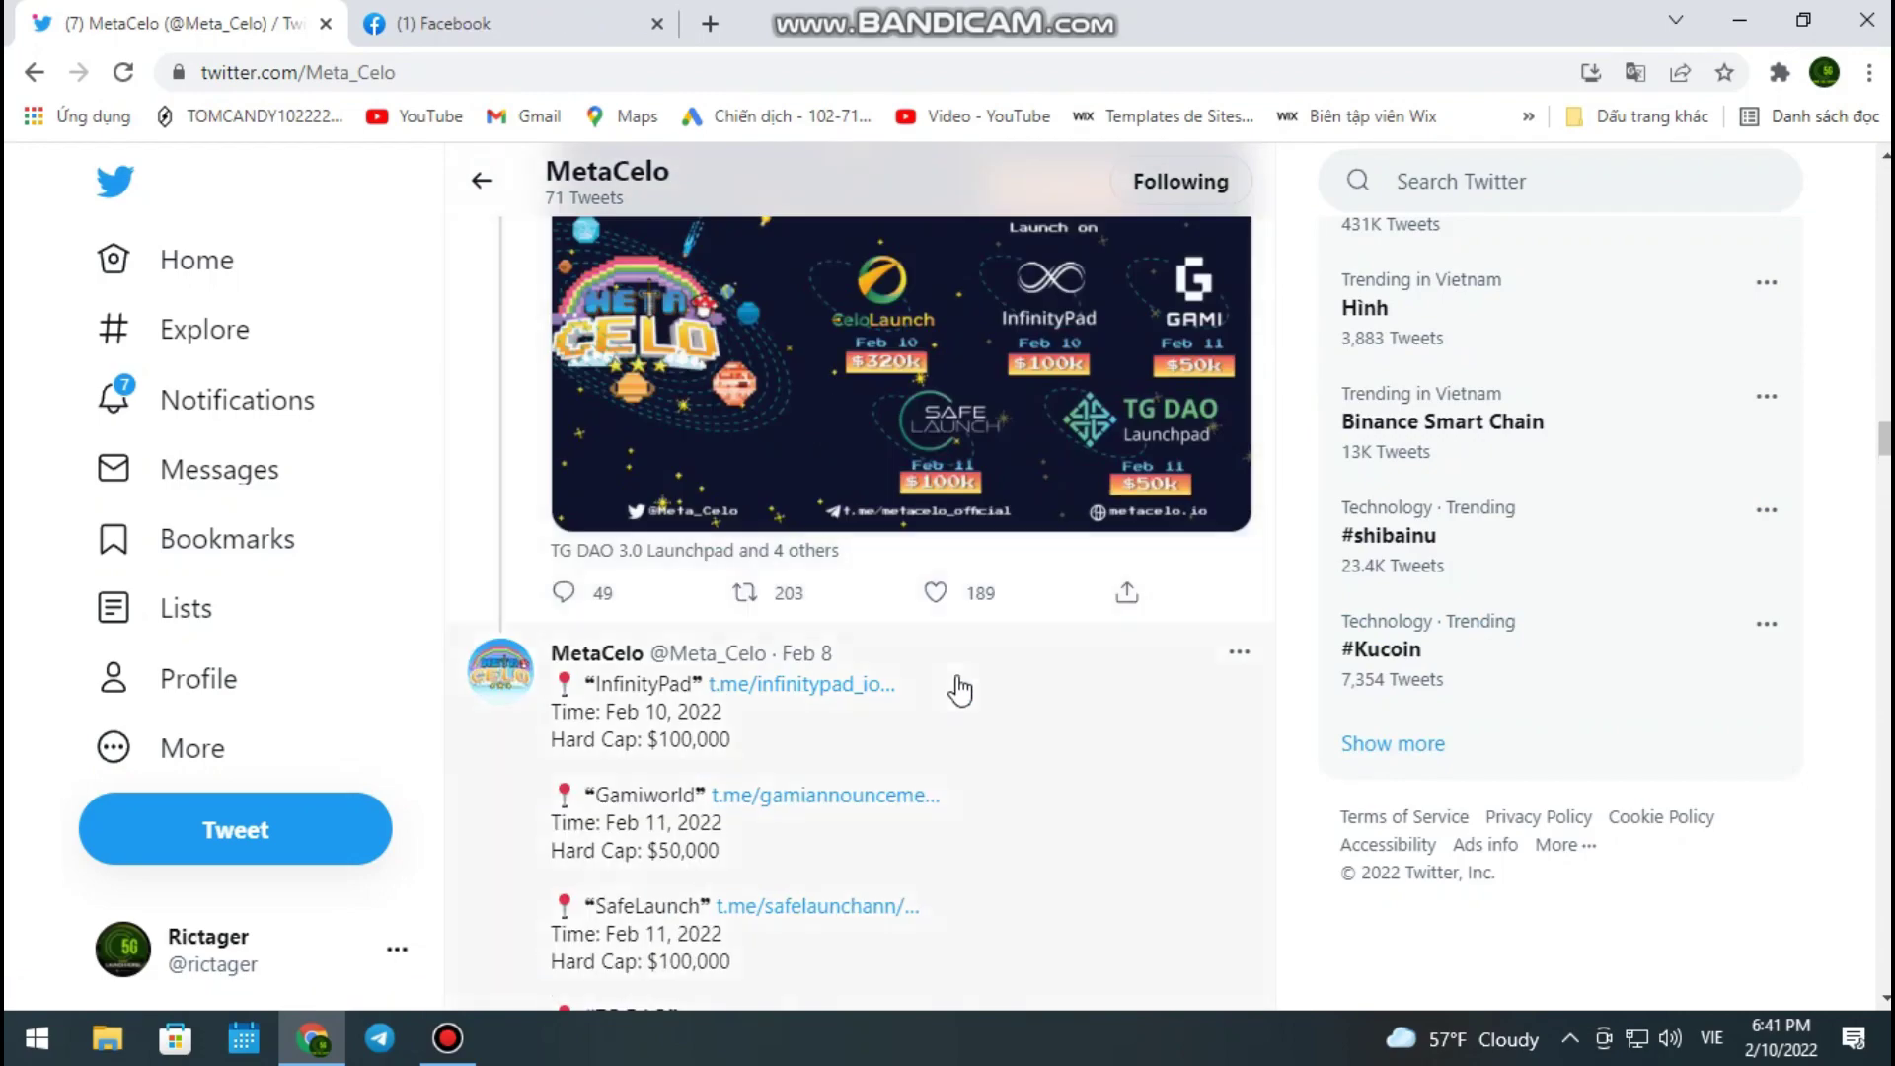
{"action": "scroll", "coordinate": [951, 689], "scroll_direction": "up", "scroll_amount": 5}
Glance at the open Facebook page and return from MetaCelo's Twitter profile to the MetaCelo pool page on CeloLaunch
{"action": "left_click", "coordinate": [446, 11]}
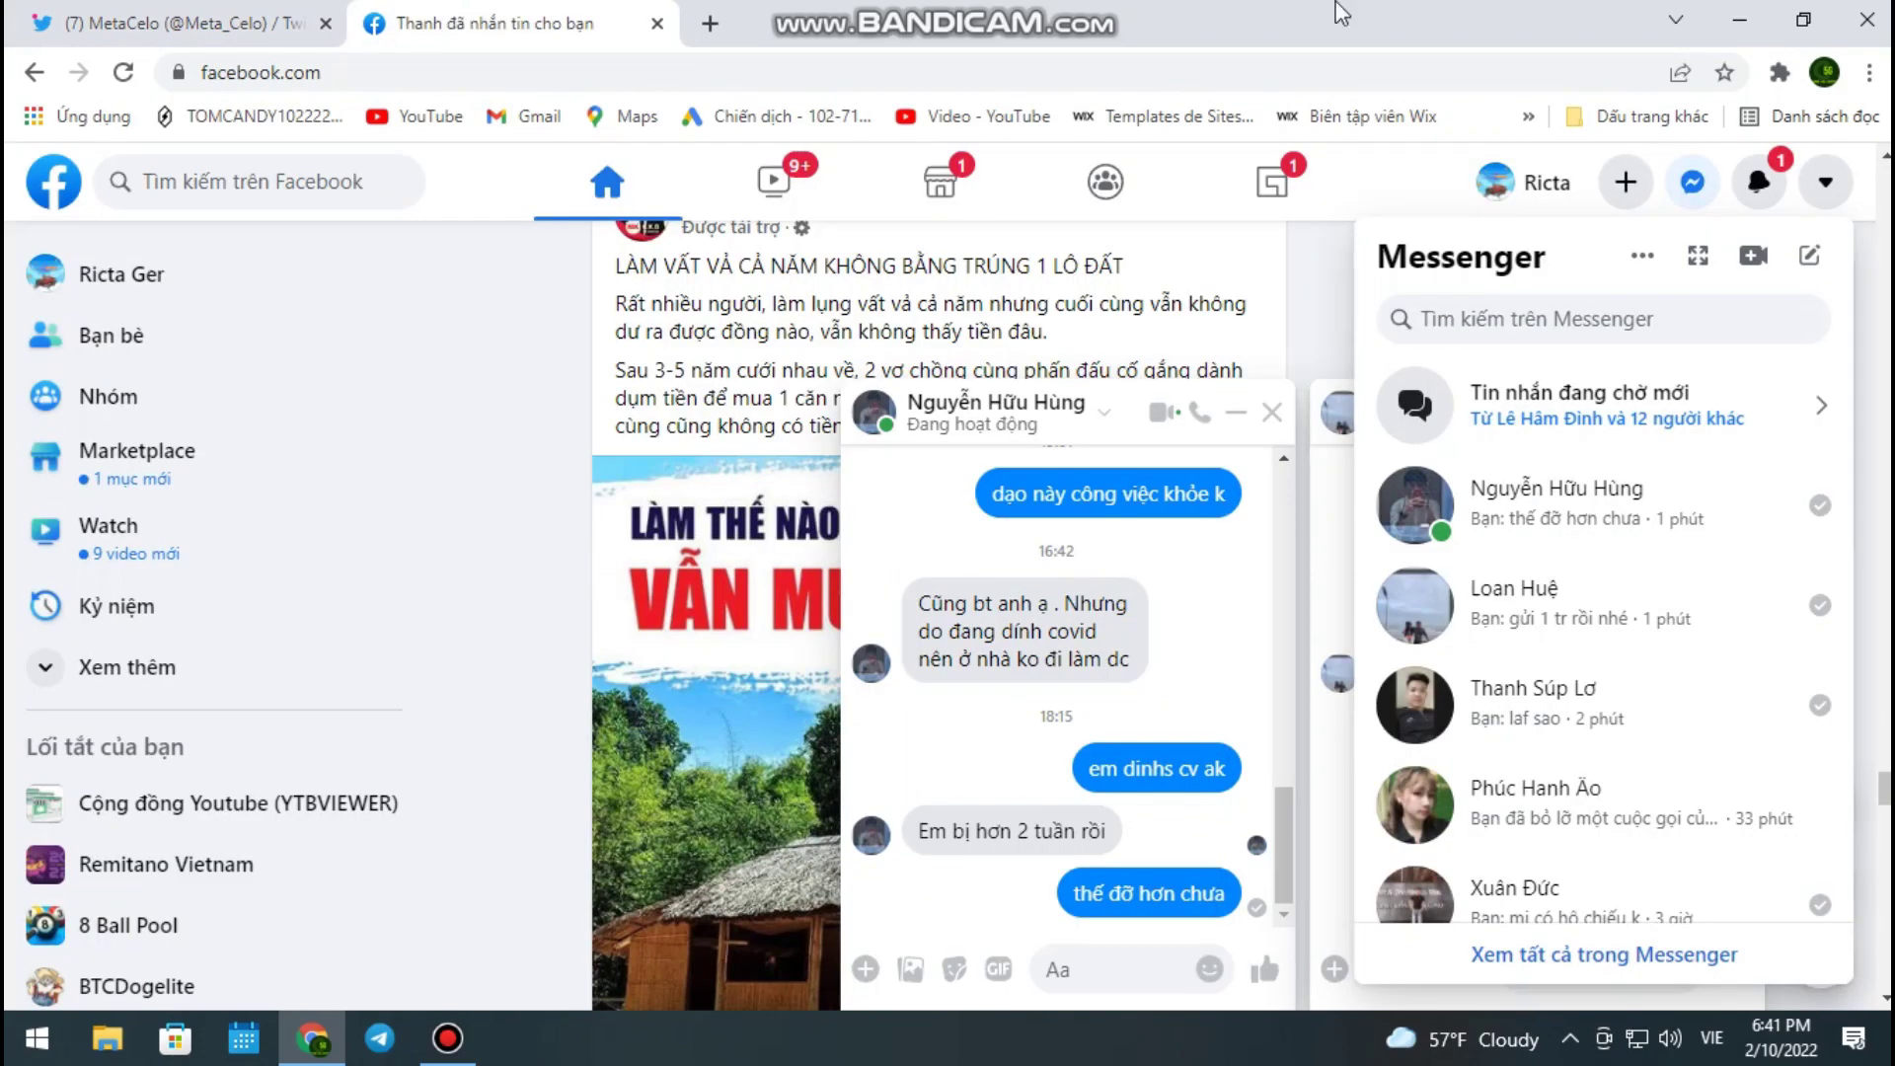
{"action": "left_click", "coordinate": [77, 18]}
{"action": "left_click", "coordinate": [33, 72]}
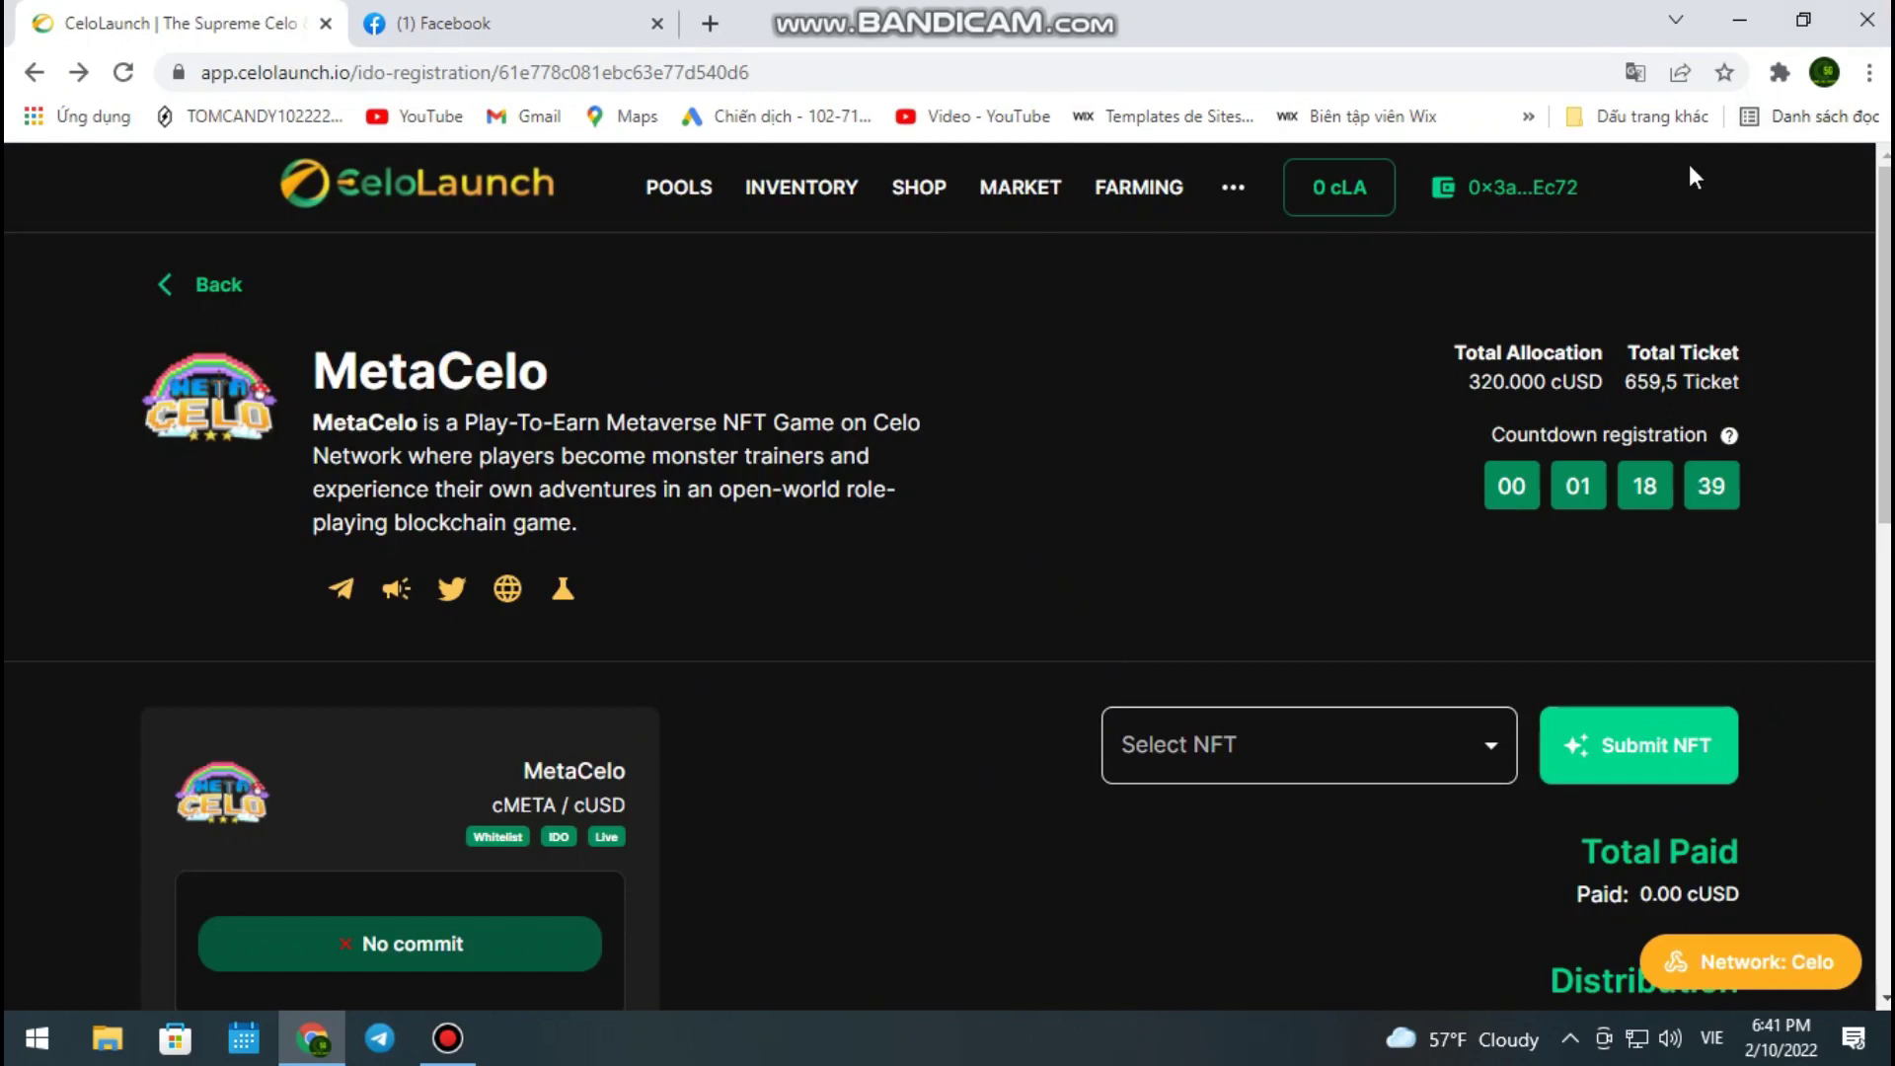
{"action": "left_click", "coordinate": [1808, 120]}
{"action": "scroll", "coordinate": [1557, 808], "scroll_direction": "down", "scroll_amount": 4}
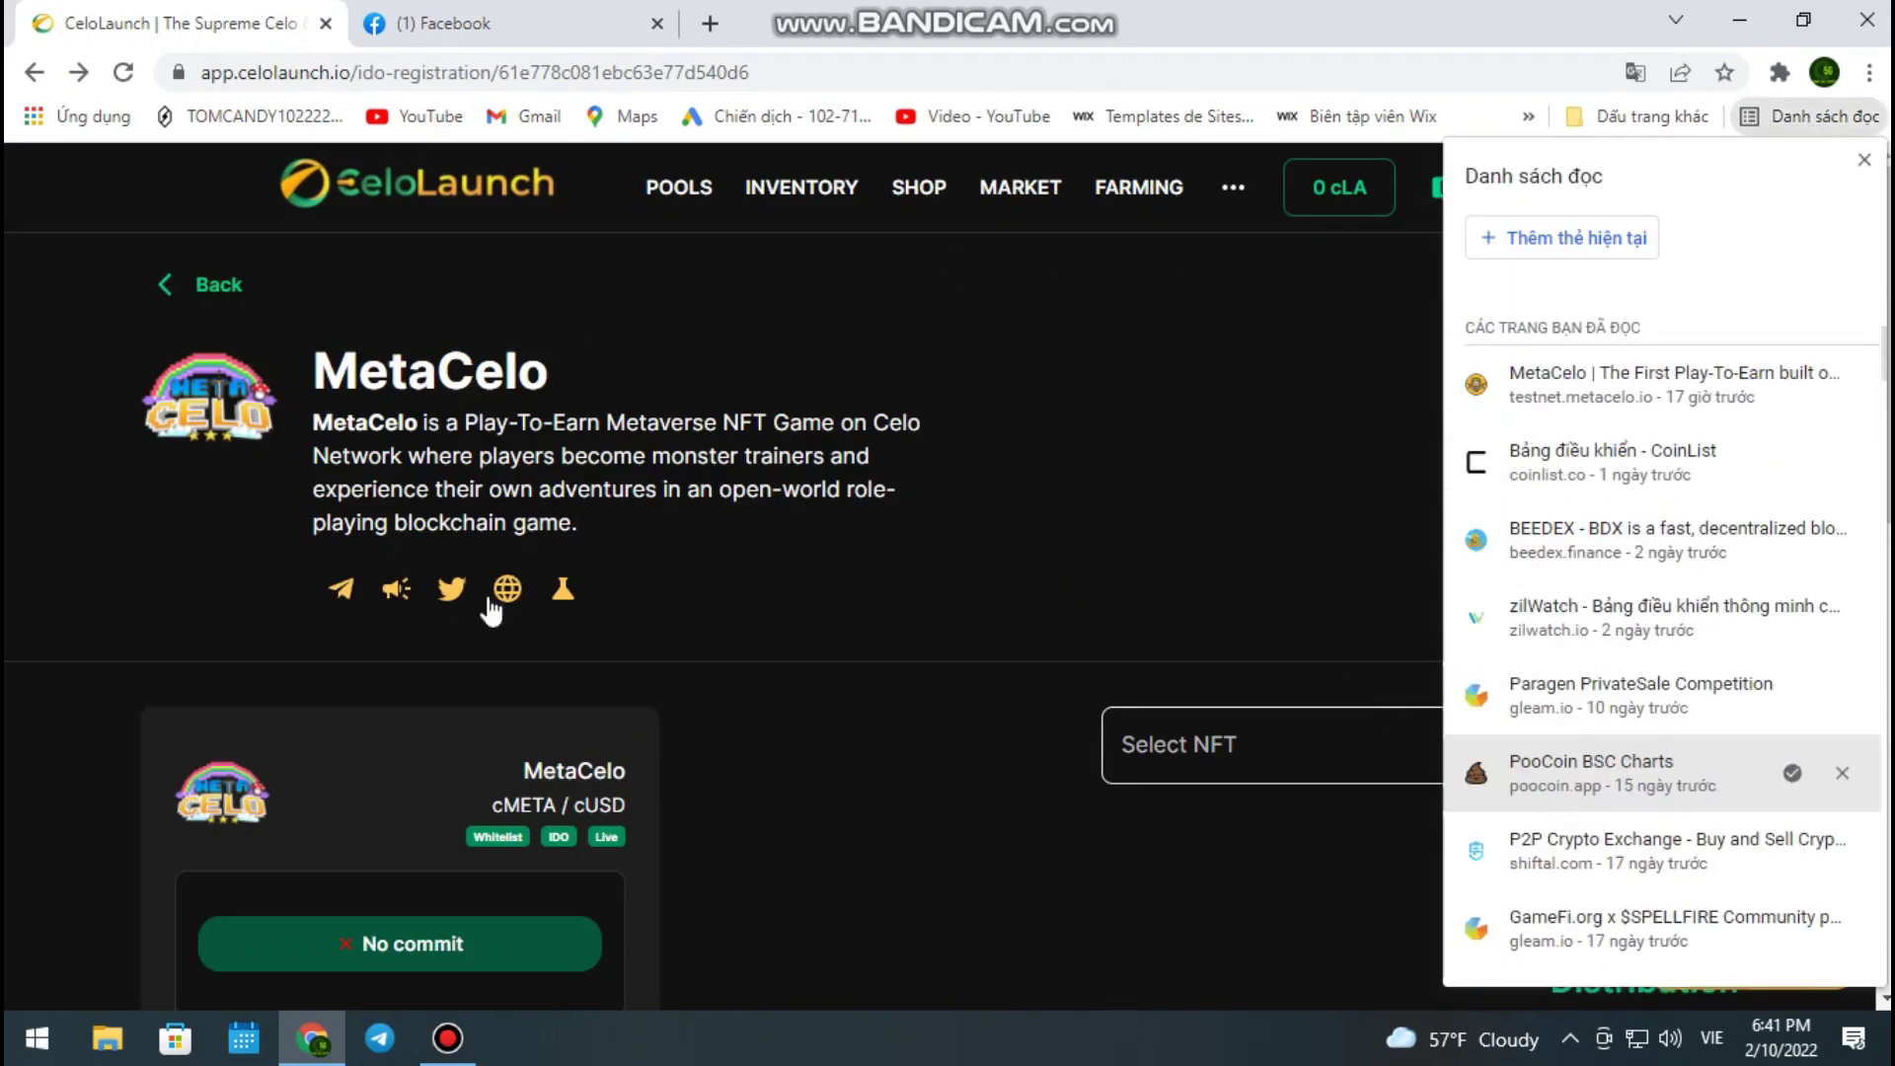
{"action": "left_click", "coordinate": [459, 1048]}
{"action": "left_click", "coordinate": [462, 1051]}
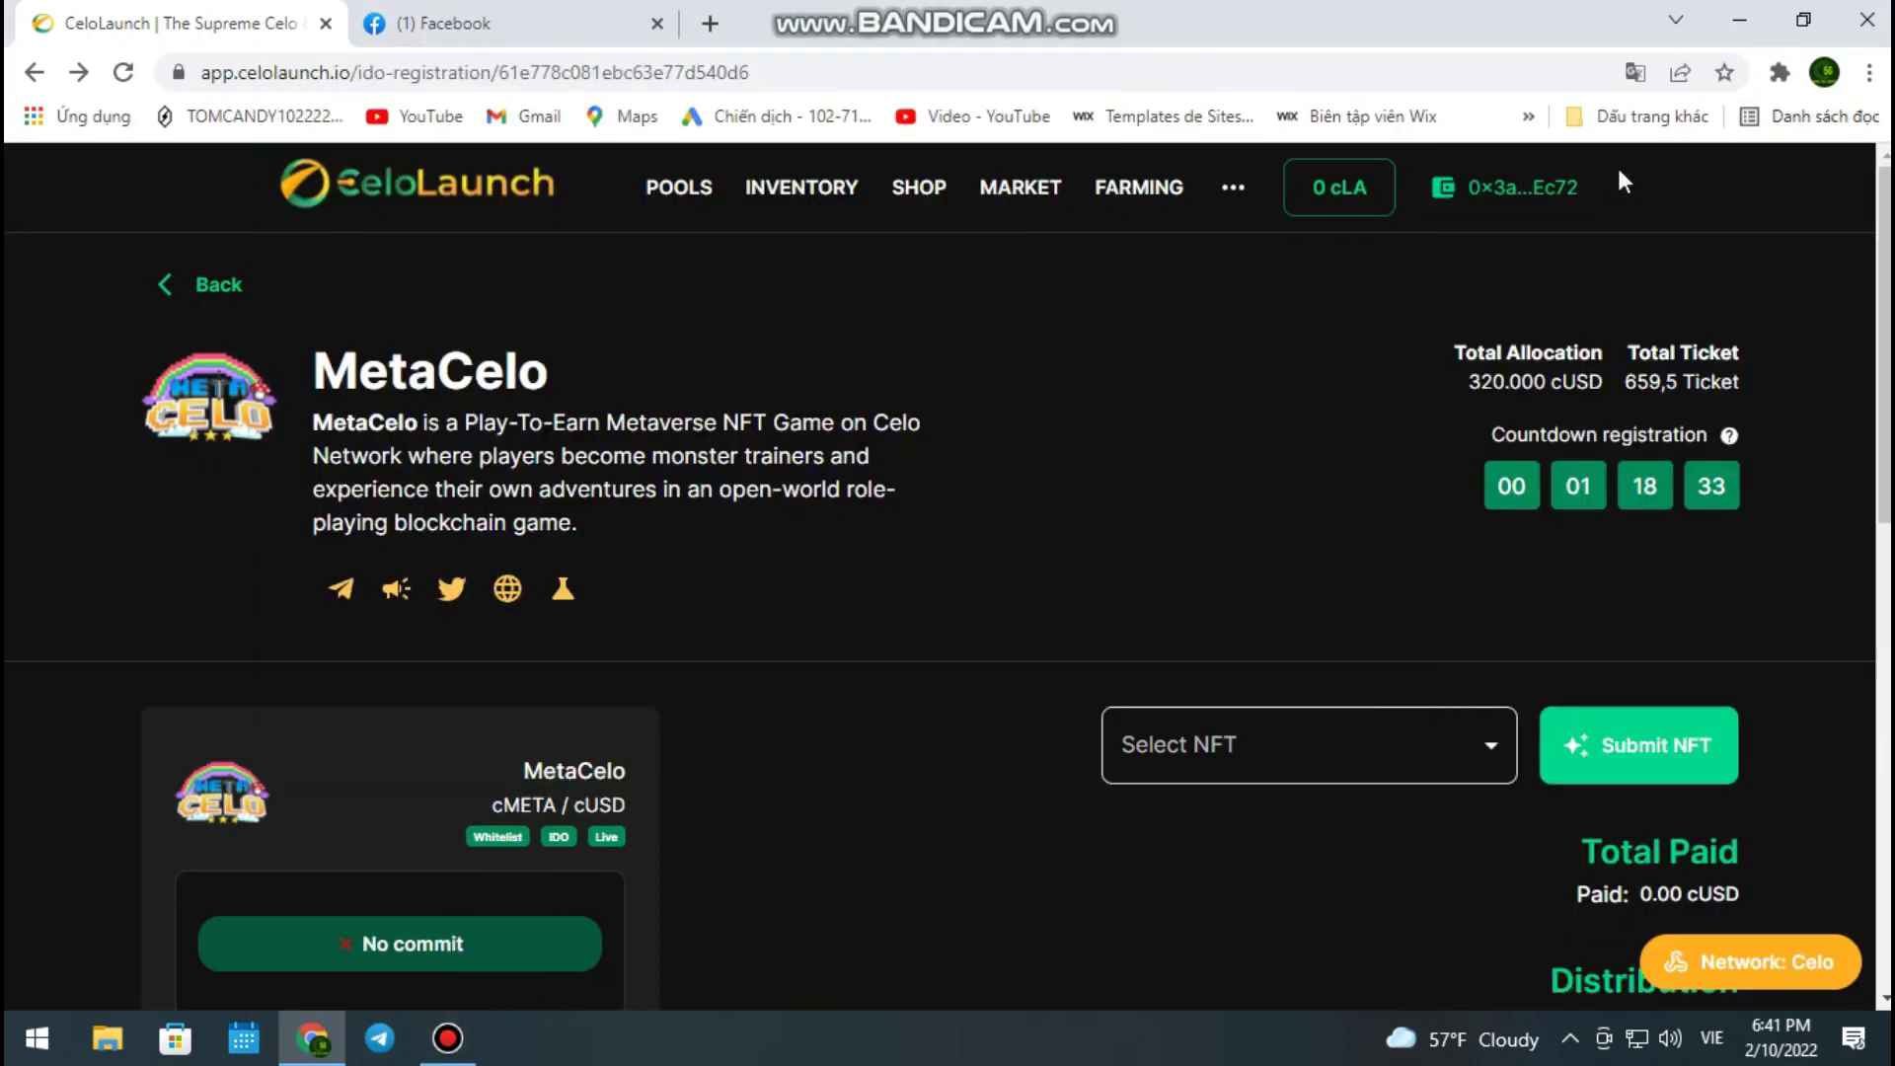
Find the saved SushiSwap page in the browser's reading list and open it
{"action": "left_click", "coordinate": [1808, 117]}
{"action": "scroll", "coordinate": [1548, 770], "scroll_direction": "down", "scroll_amount": 6}
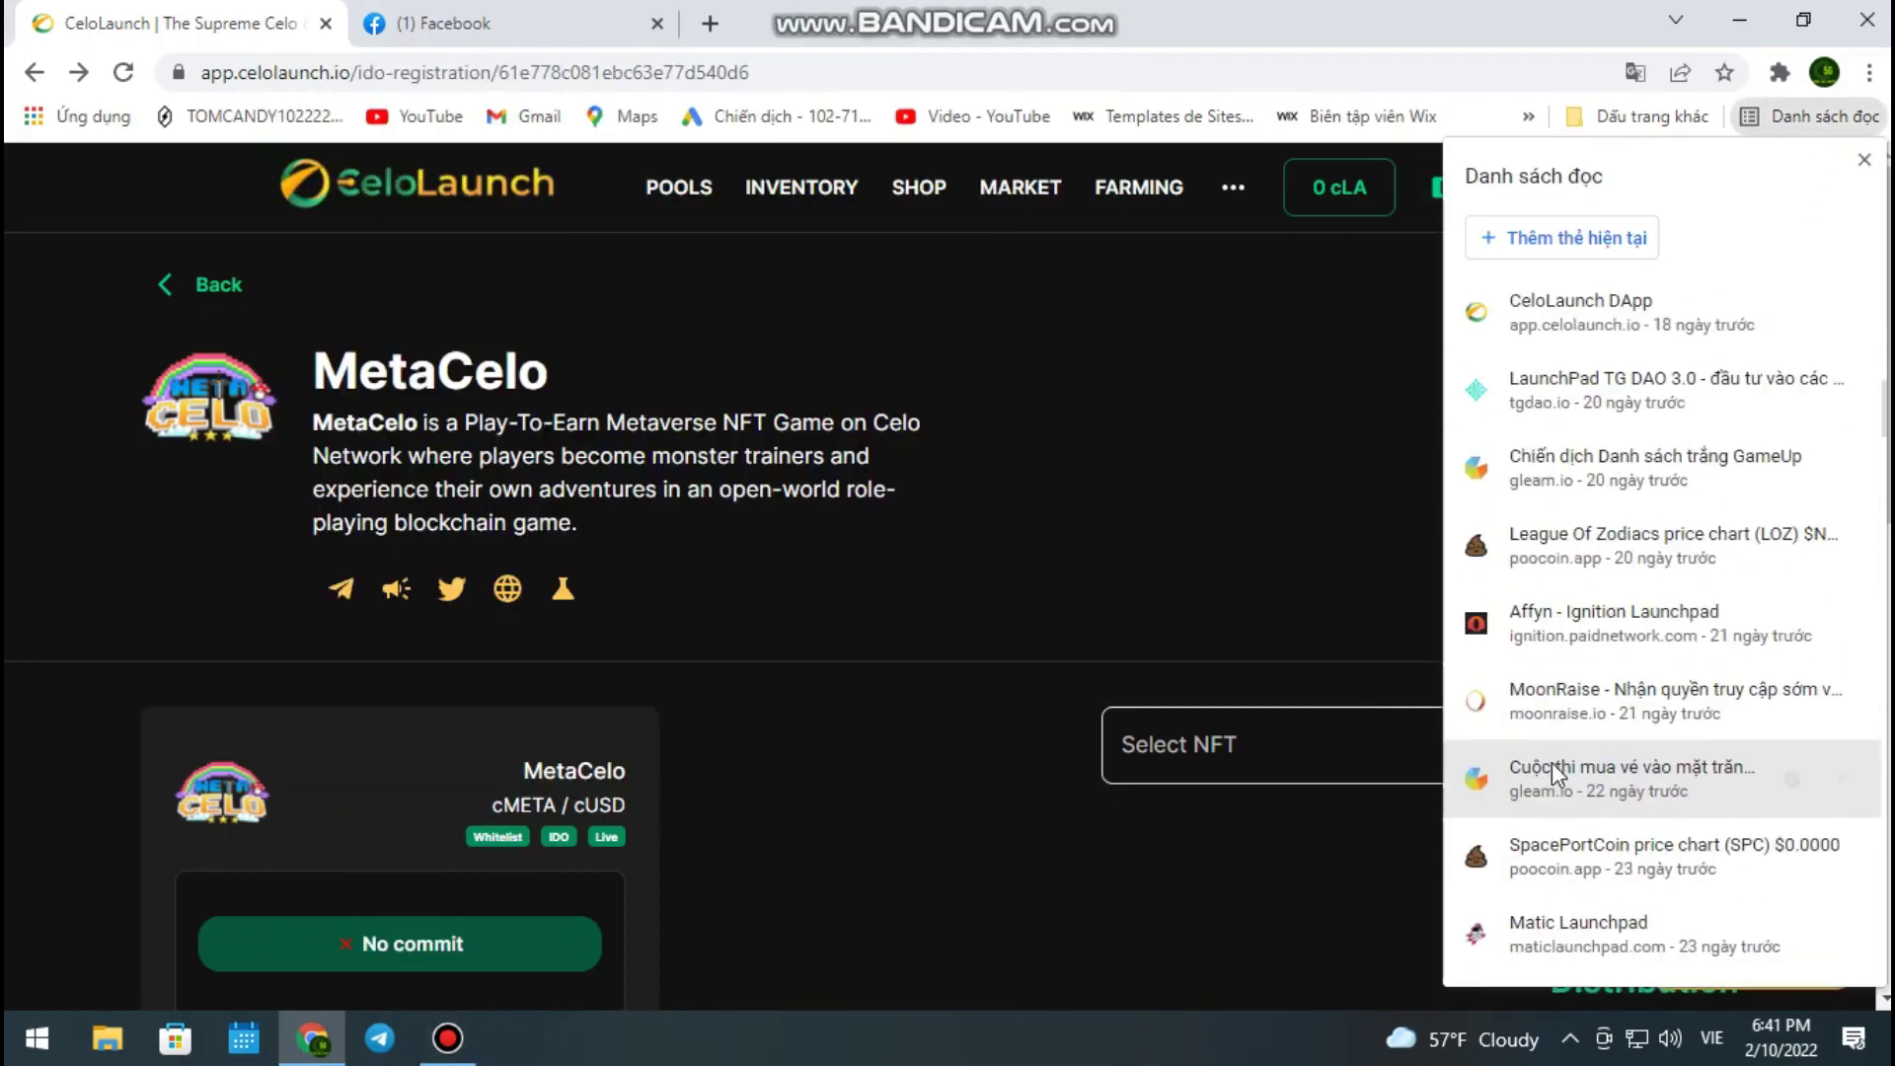
{"action": "scroll", "coordinate": [1540, 612], "scroll_direction": "down", "scroll_amount": 5}
{"action": "scroll", "coordinate": [1556, 677], "scroll_direction": "down", "scroll_amount": 4}
{"action": "scroll", "coordinate": [1559, 755], "scroll_direction": "down", "scroll_amount": 3}
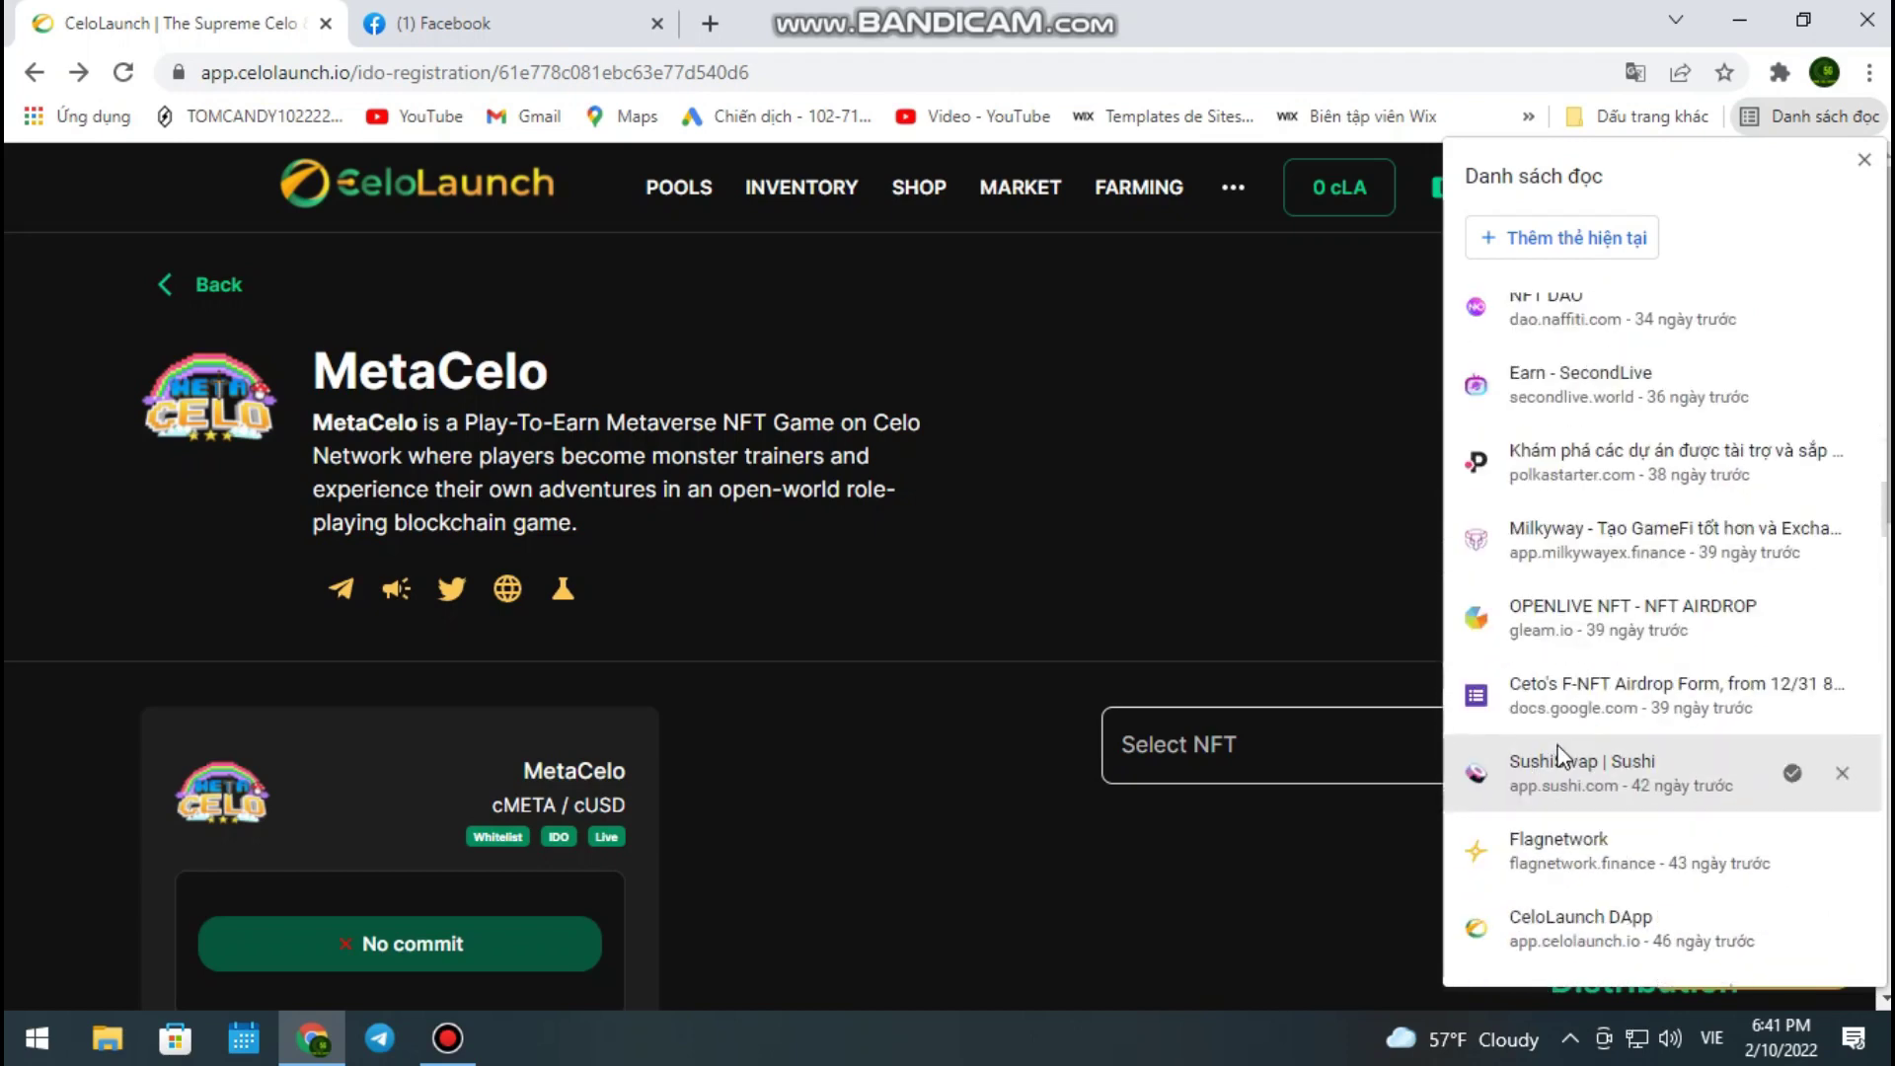
{"action": "left_click", "coordinate": [1555, 774]}
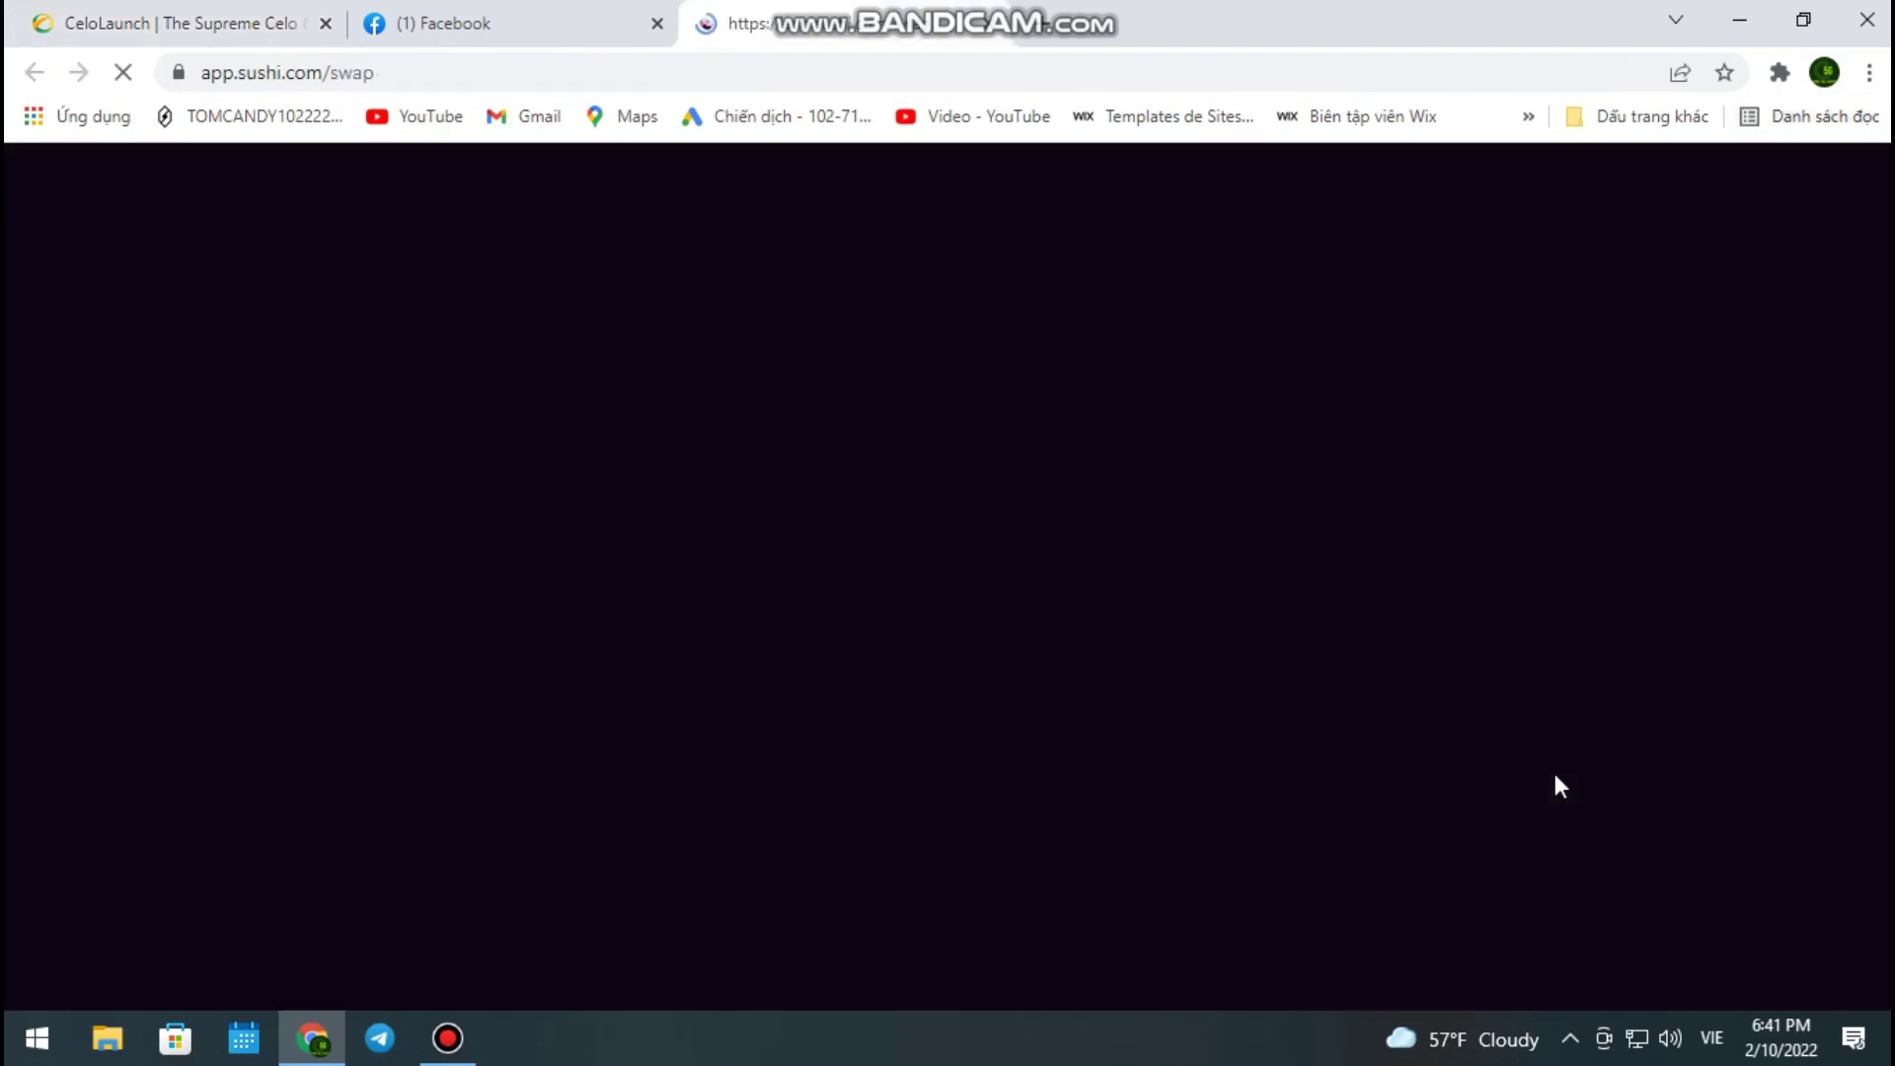
Open the MetaMask wallet extension over the SushiSwap swap page
{"action": "left_click", "coordinate": [1780, 72]}
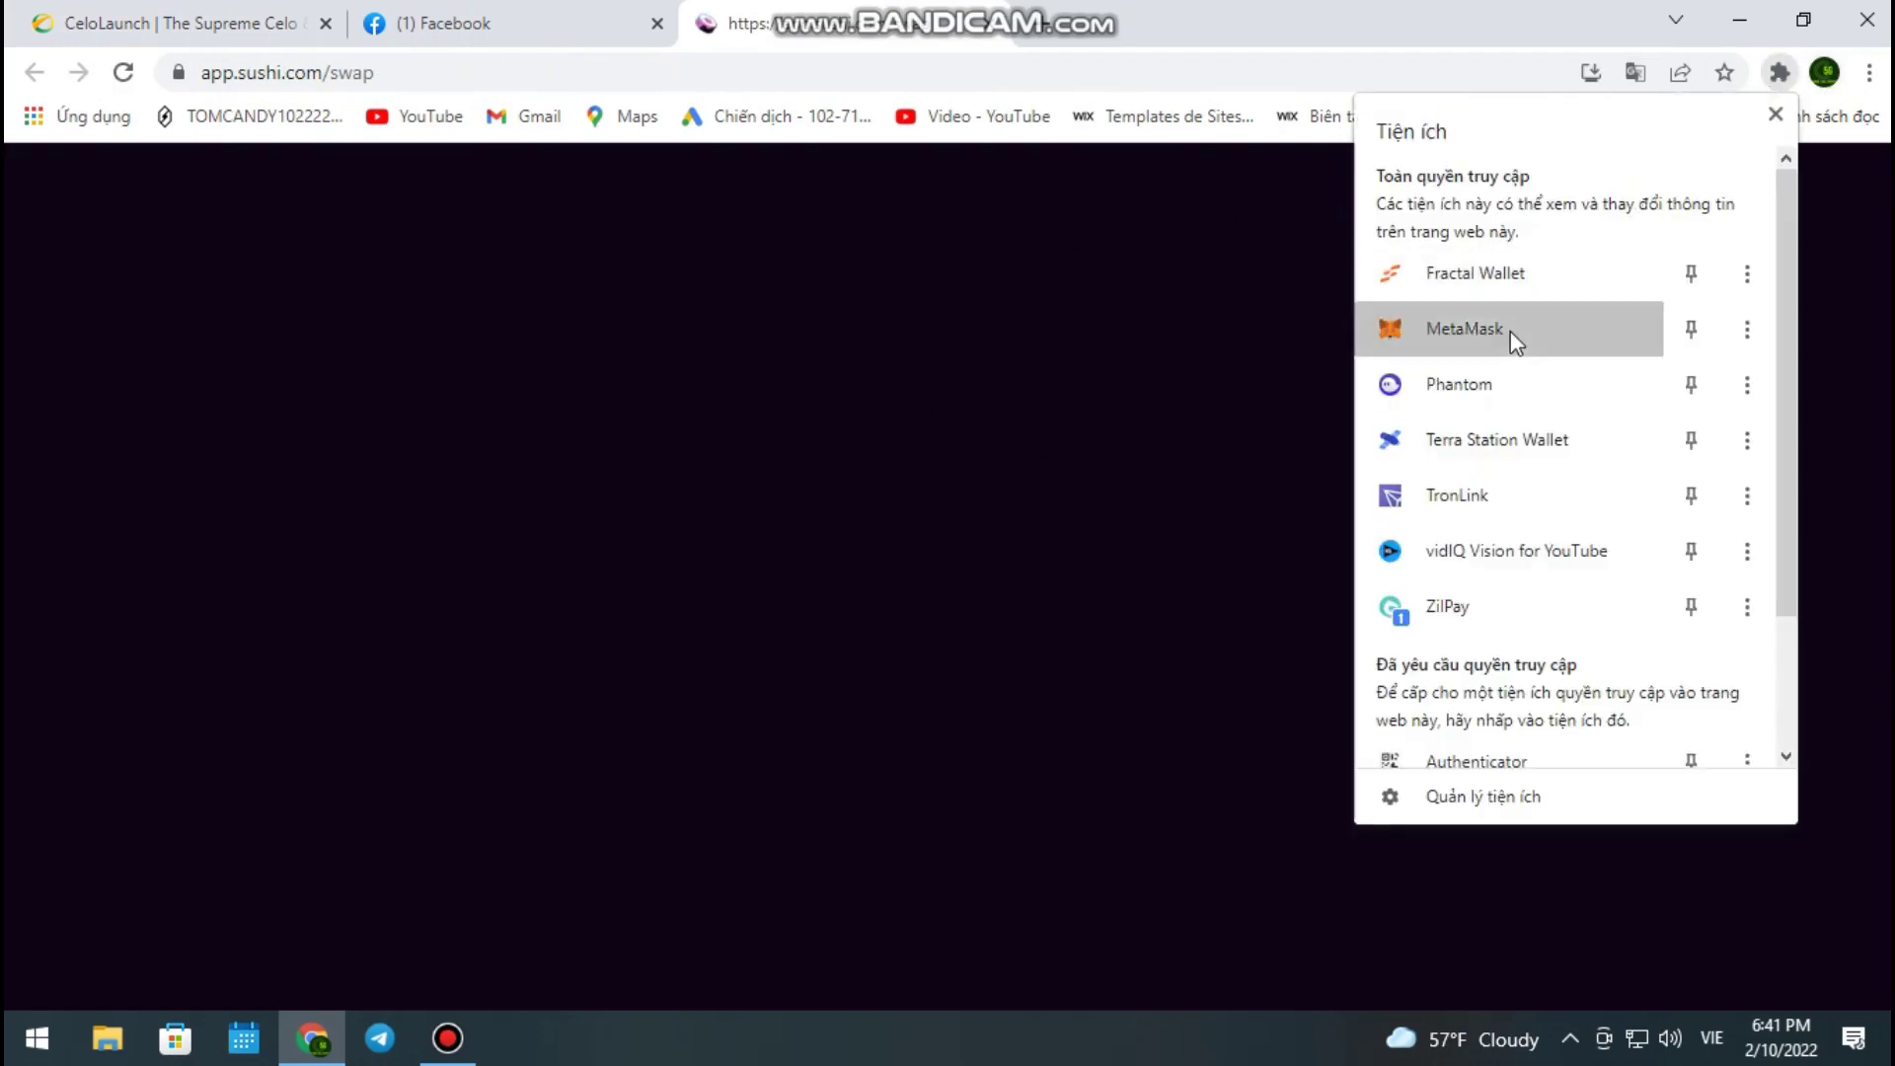
{"action": "left_click", "coordinate": [1514, 335]}
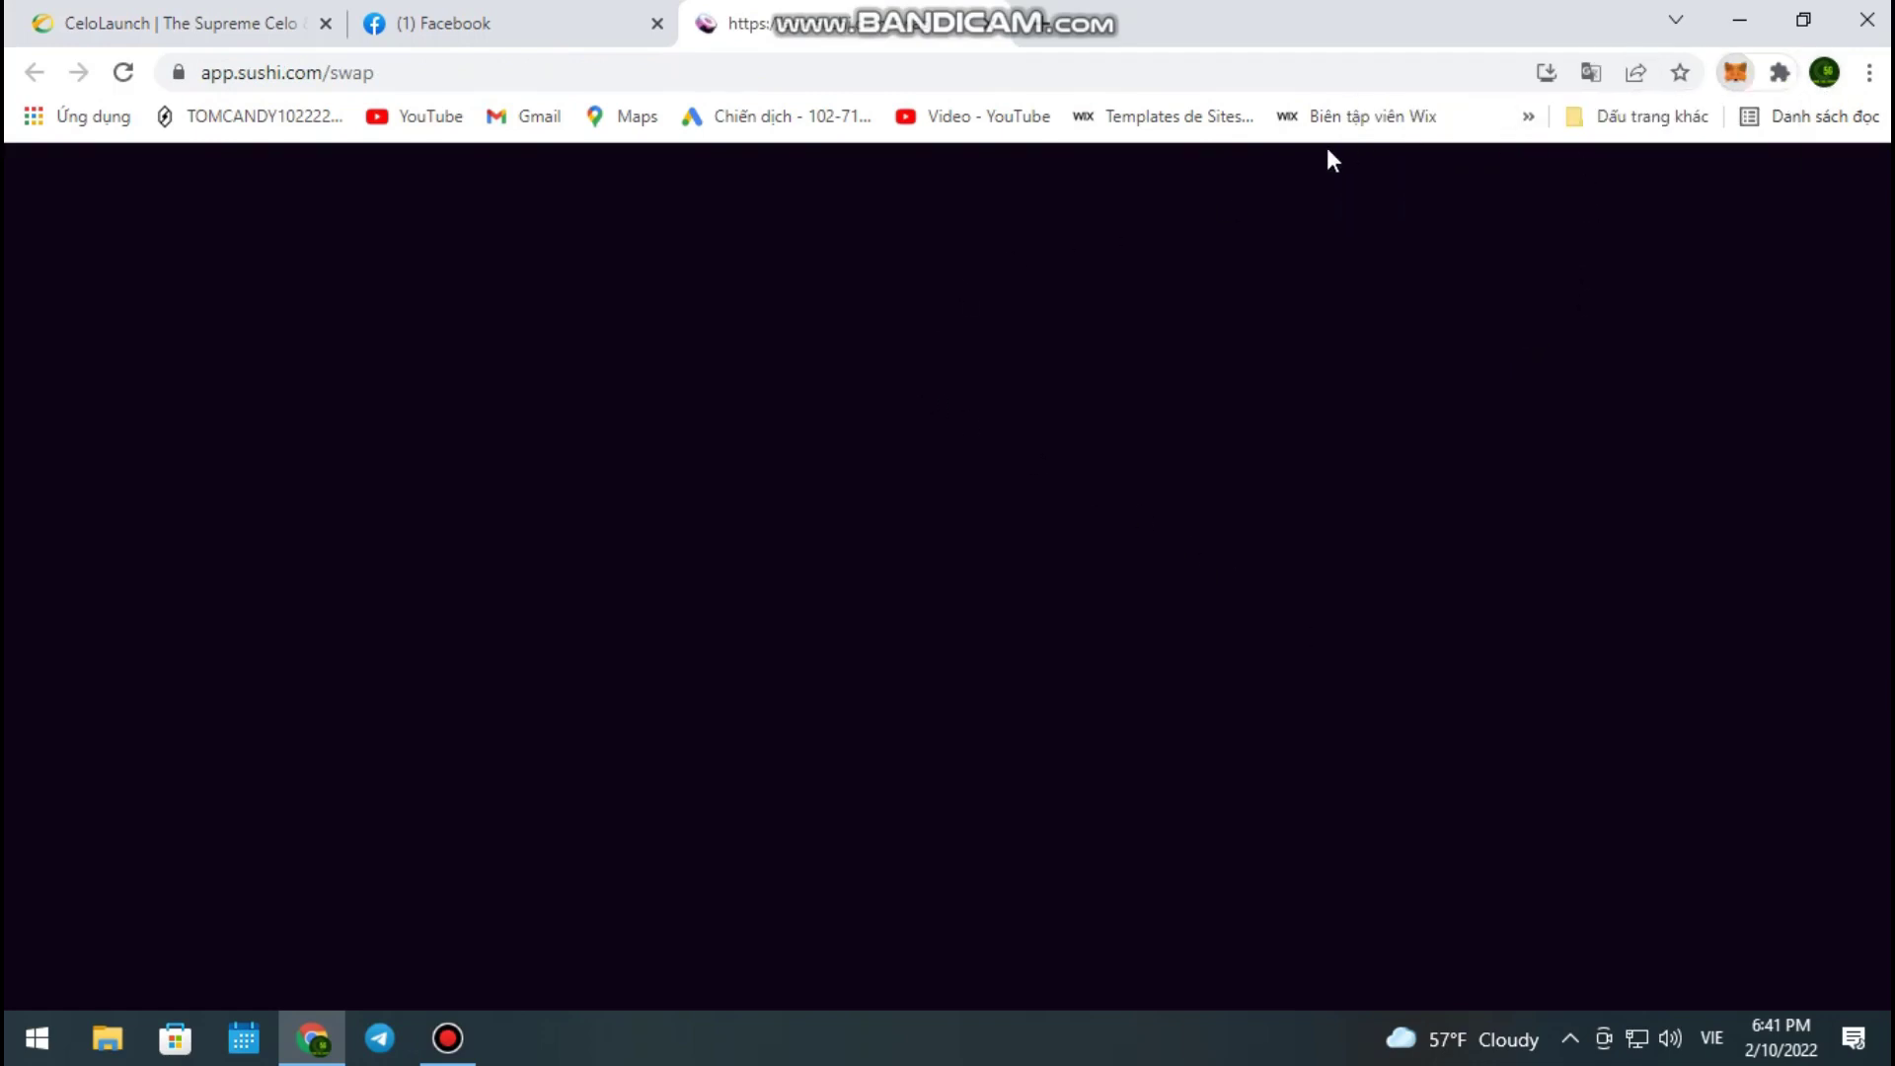